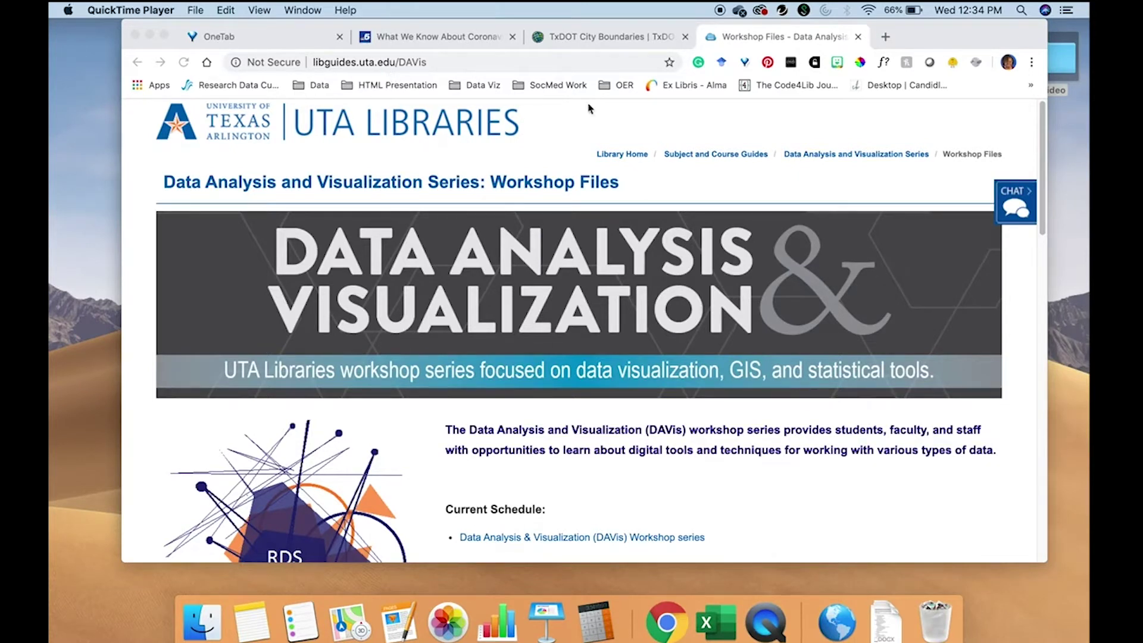
- Scroll the workshop guide to Tableau Workshop Files and show the Tableau: Shapefiles data sources
left_click_drag(1038, 127, 1015, 266)
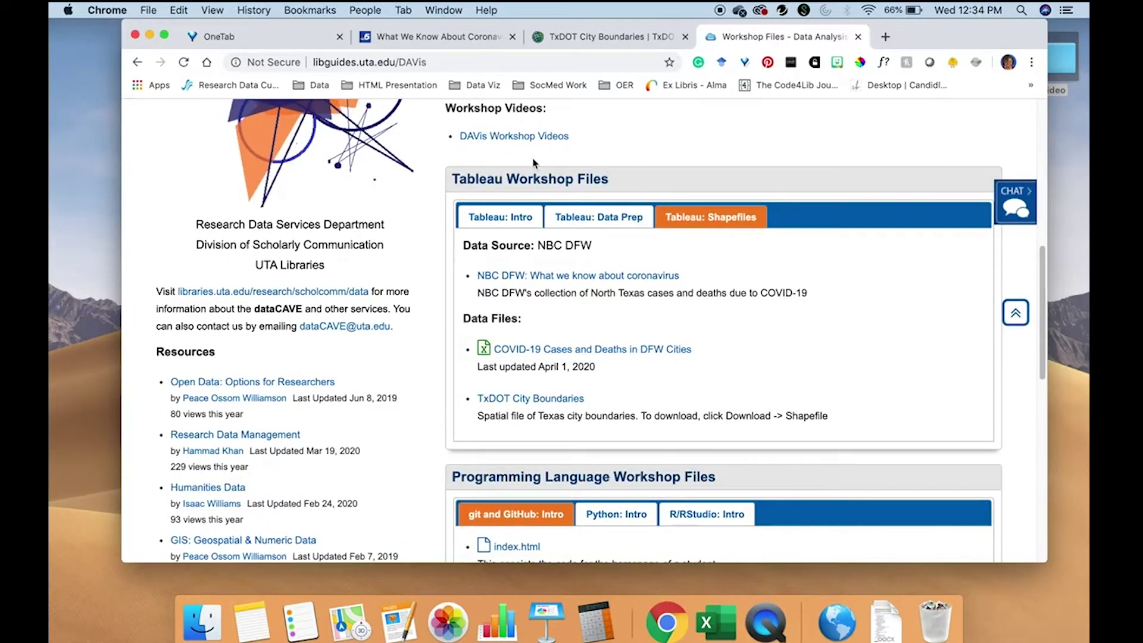
left_click(705, 218)
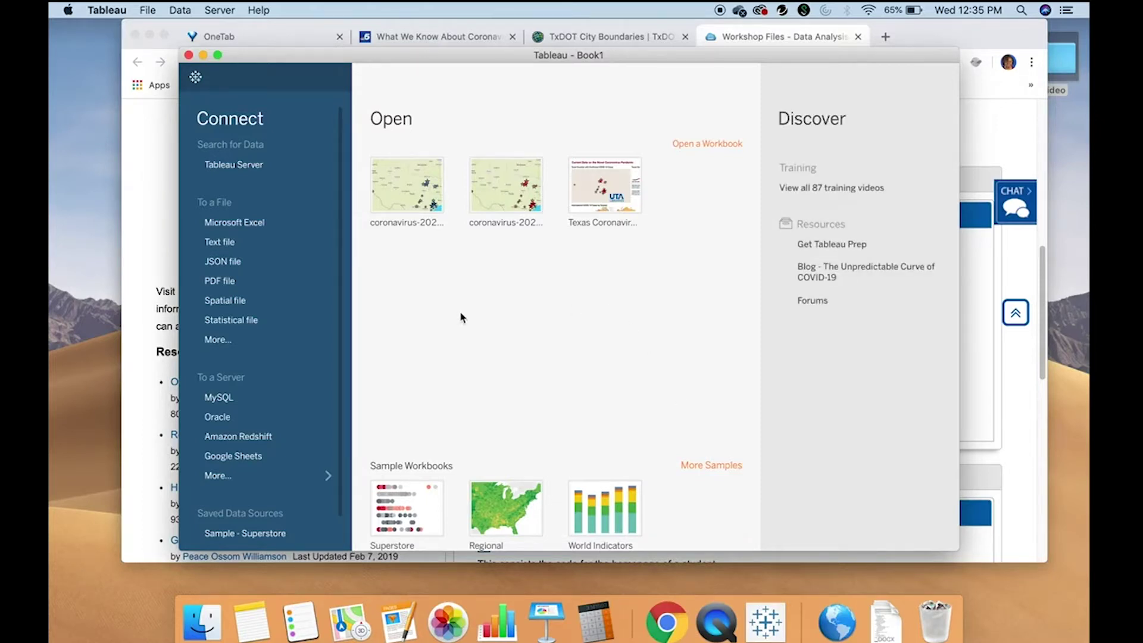
- Connect Tableau to the Excel workbook dfw-cities.xlsx in the Desktop > video folder
left_click(285, 229)
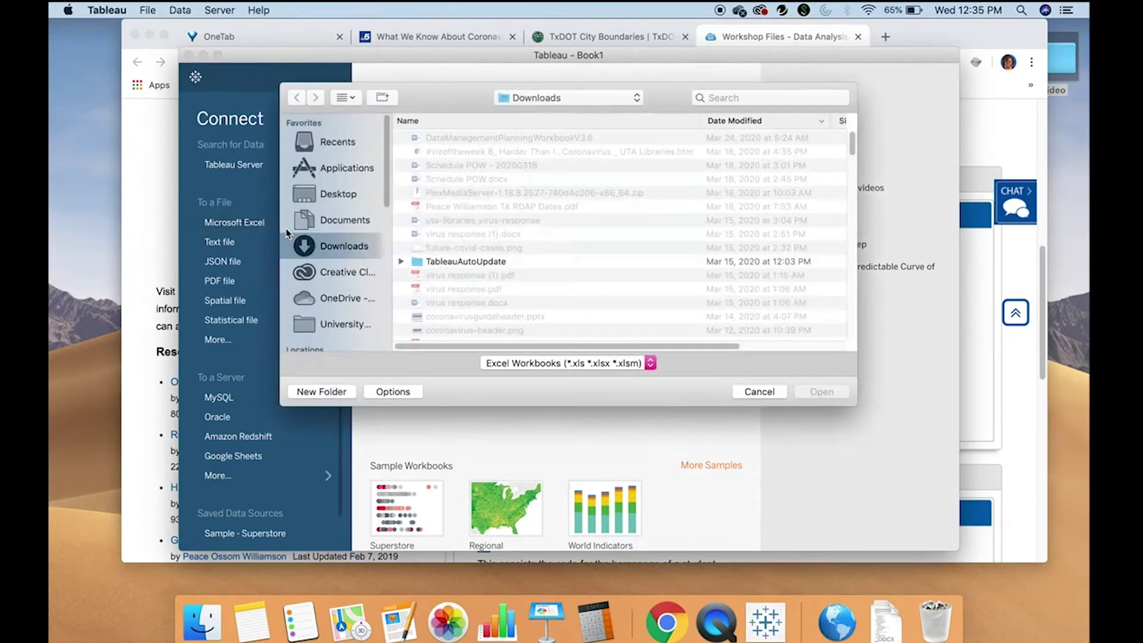
left_click(341, 199)
left_click(430, 140)
double_click(430, 139)
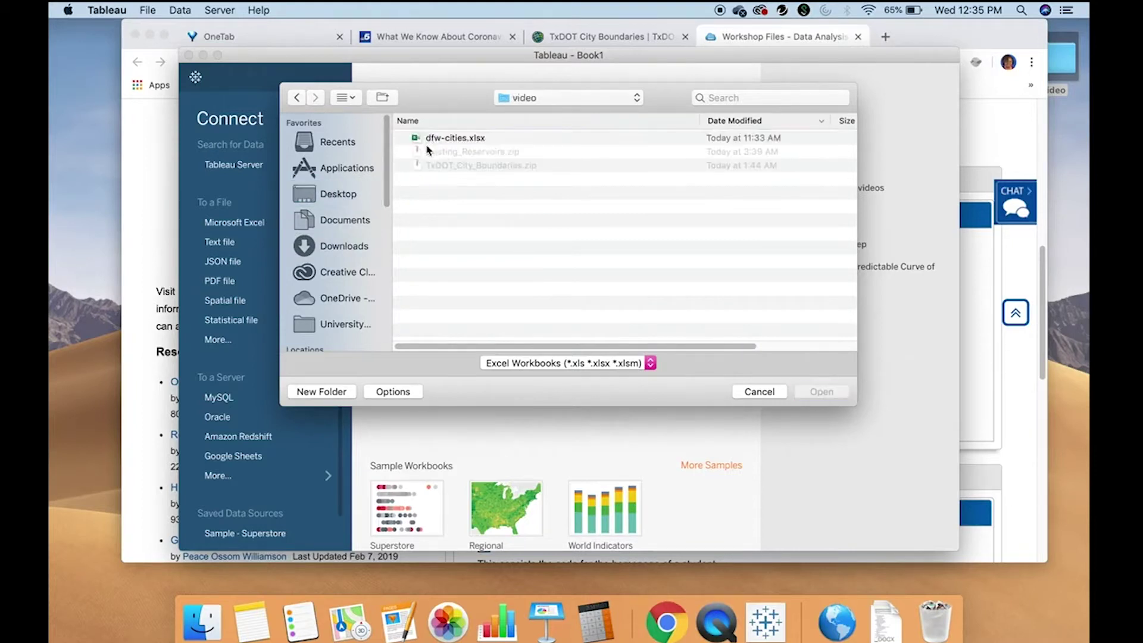
left_click(429, 139)
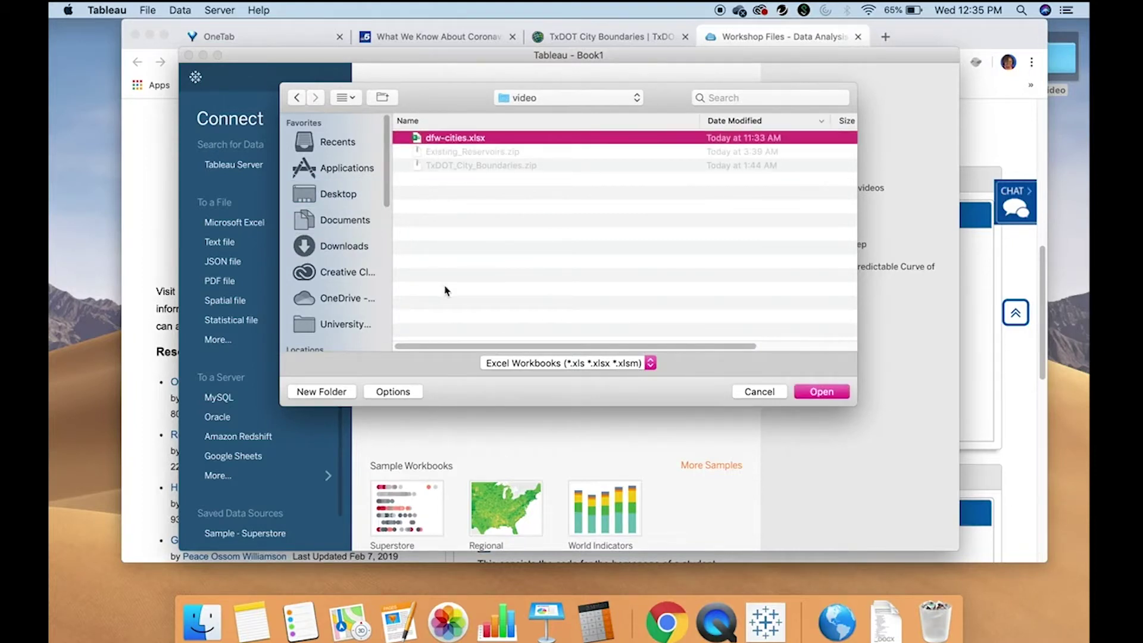
left_click(819, 392)
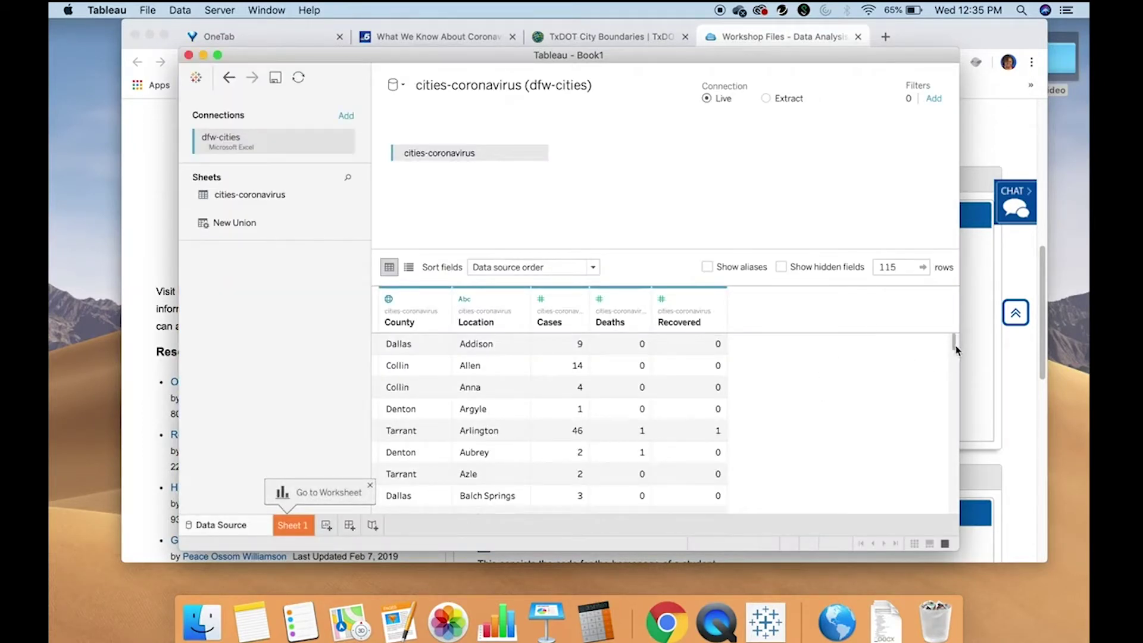
- Assign the Location field the City geographic role, then go back to the TxDOT City Boundaries page
mouse_move(954, 349)
left_mouse_down()
mouse_move(936, 381)
mouse_move(934, 339)
left_mouse_up()
left_click(465, 299)
mouse_move(499, 435)
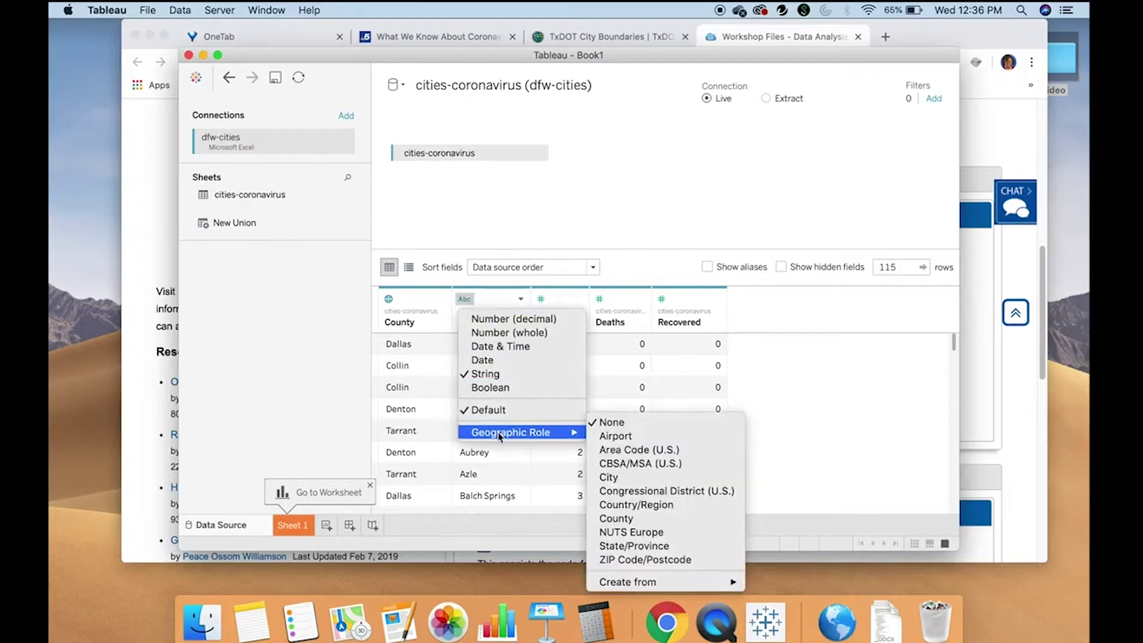
left_click(634, 480)
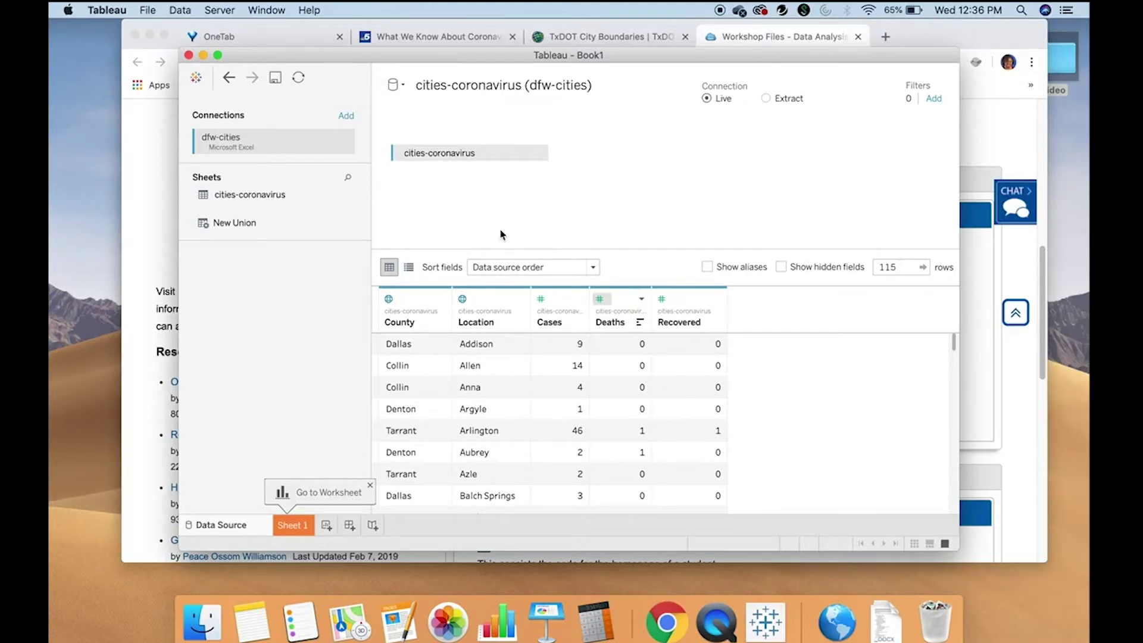
left_click(601, 36)
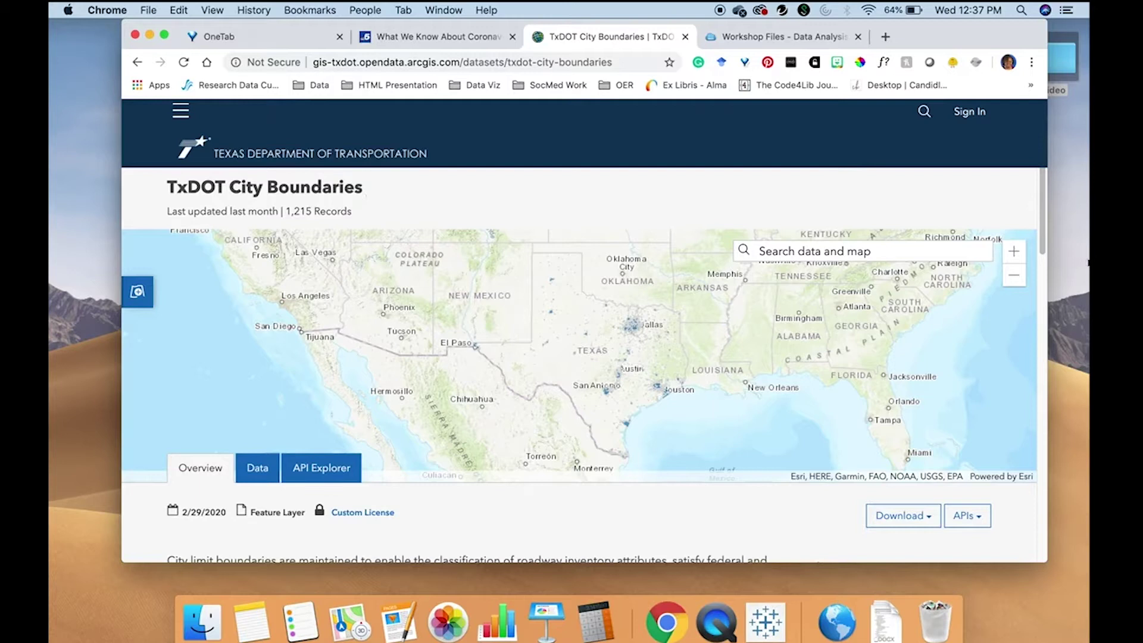
- Scroll the TxDOT City Boundaries page and view its download formats, including Shapefile
left_click_drag(1039, 171, 1025, 221)
scroll(1012, 250, "down", 5)
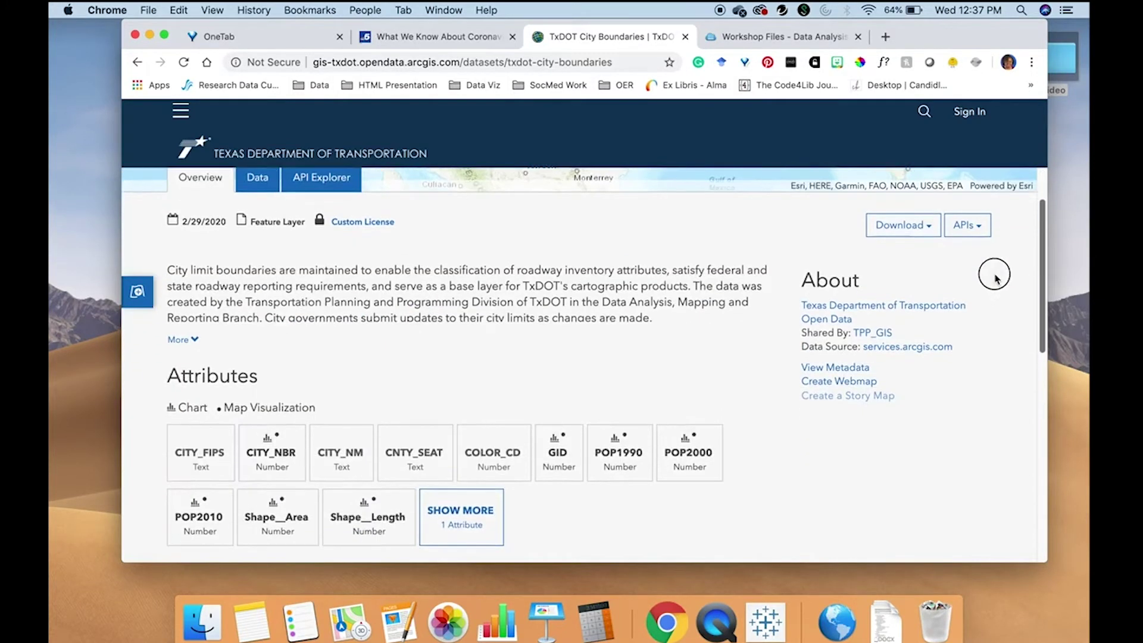
left_click(923, 202)
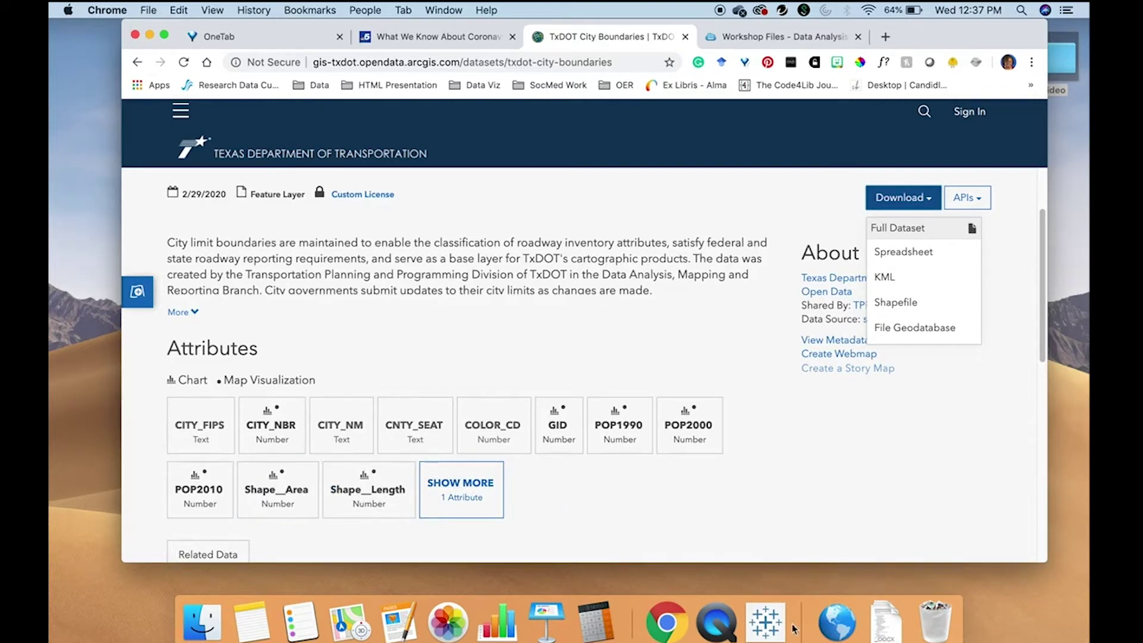
left_click(769, 626)
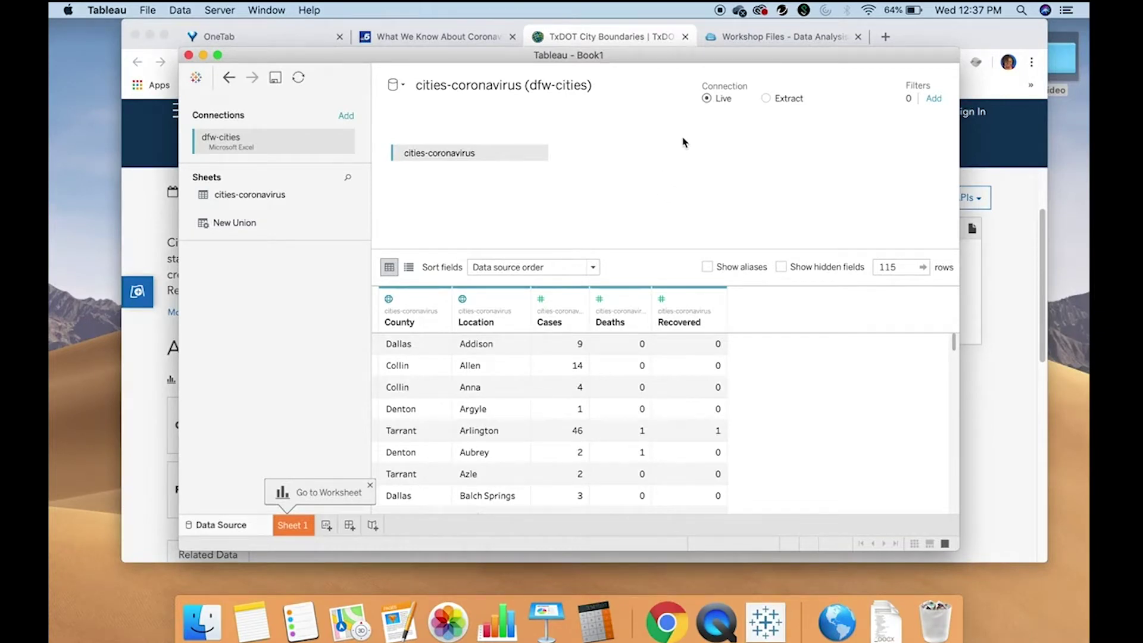
- Enlarge the Tableau window and add TxDOT_City_Boundaries.zip as a spatial file connection
left_click_drag(949, 548, 1044, 584)
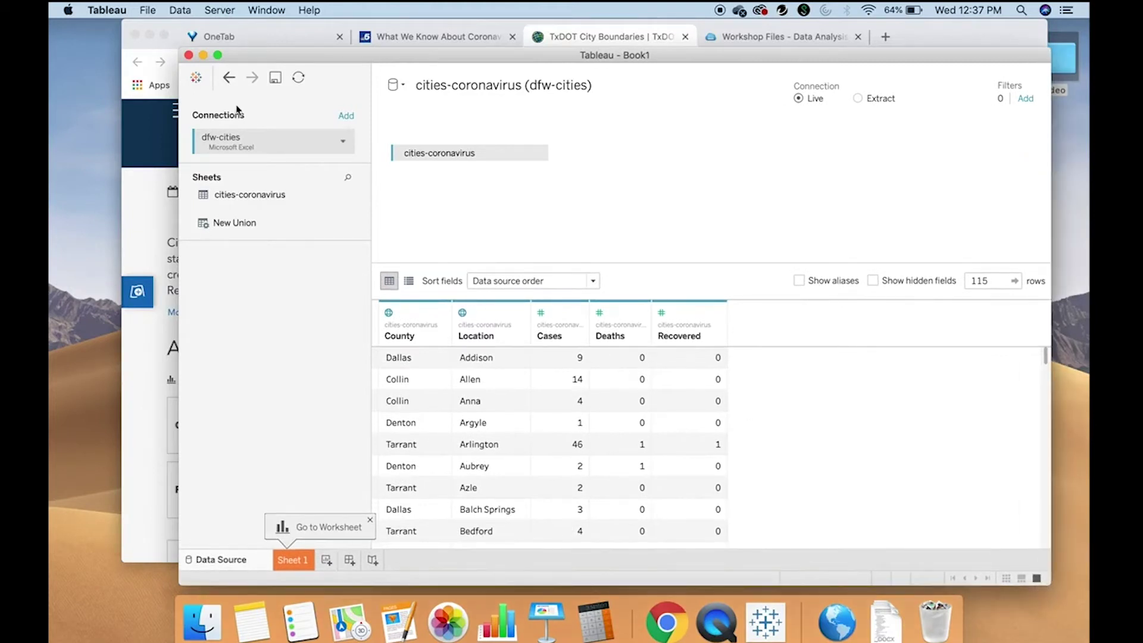
left_click_drag(177, 45, 109, 22)
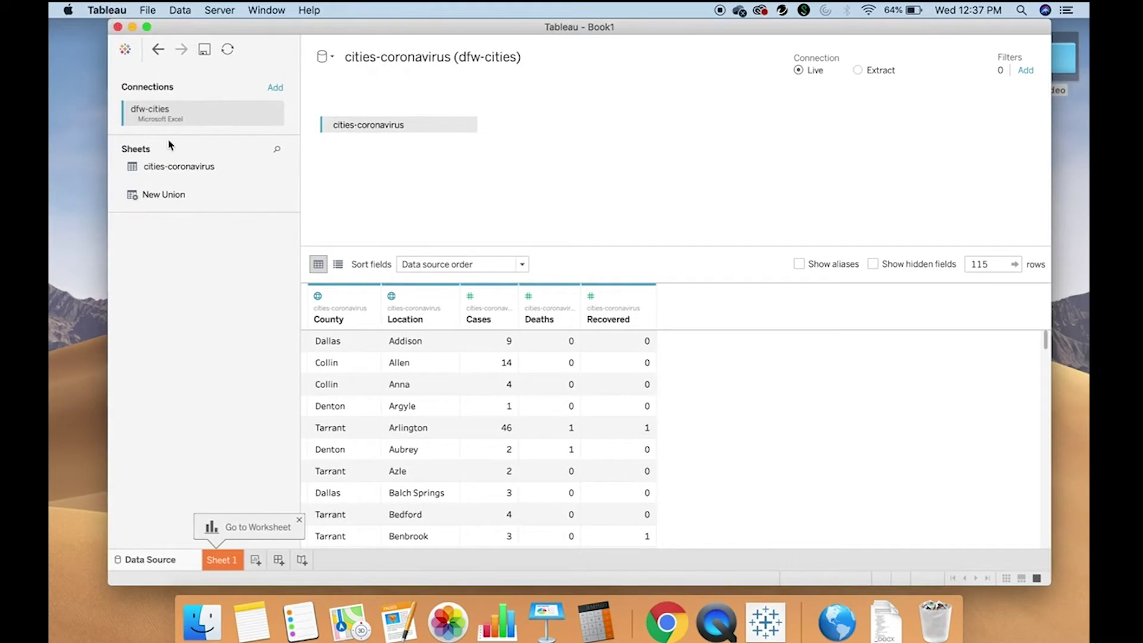
left_click(277, 90)
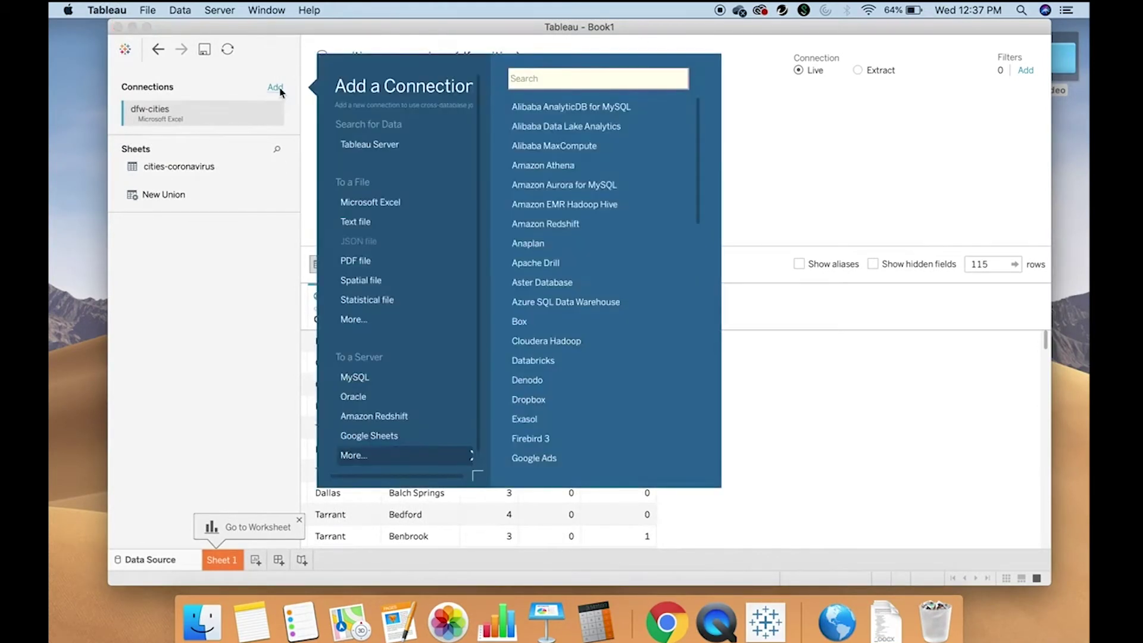
left_click(379, 288)
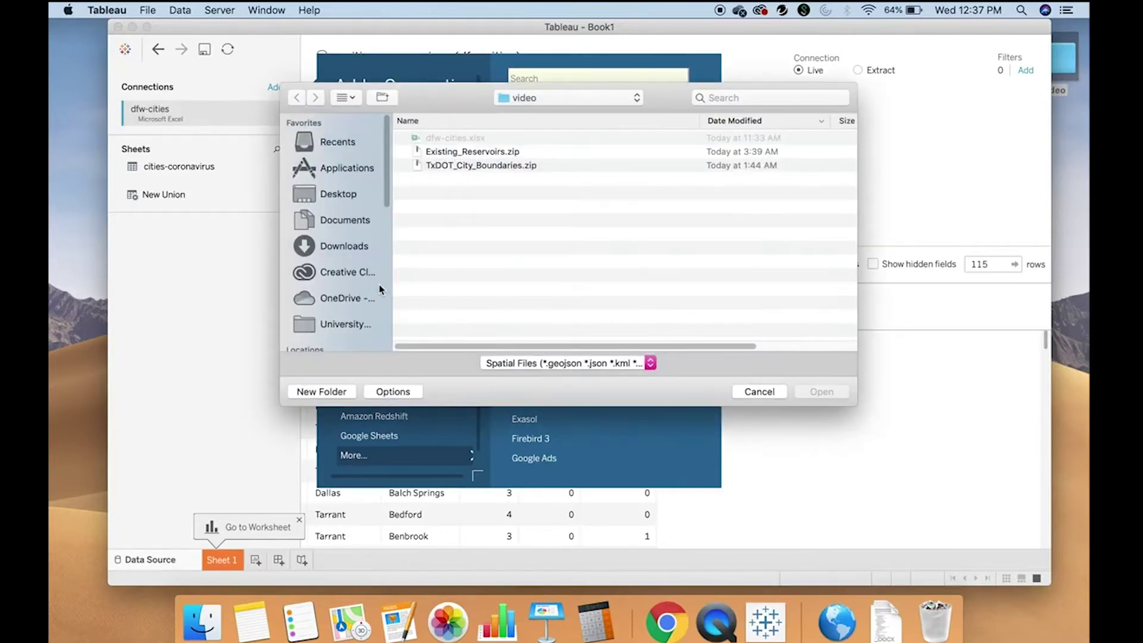
left_click(458, 167)
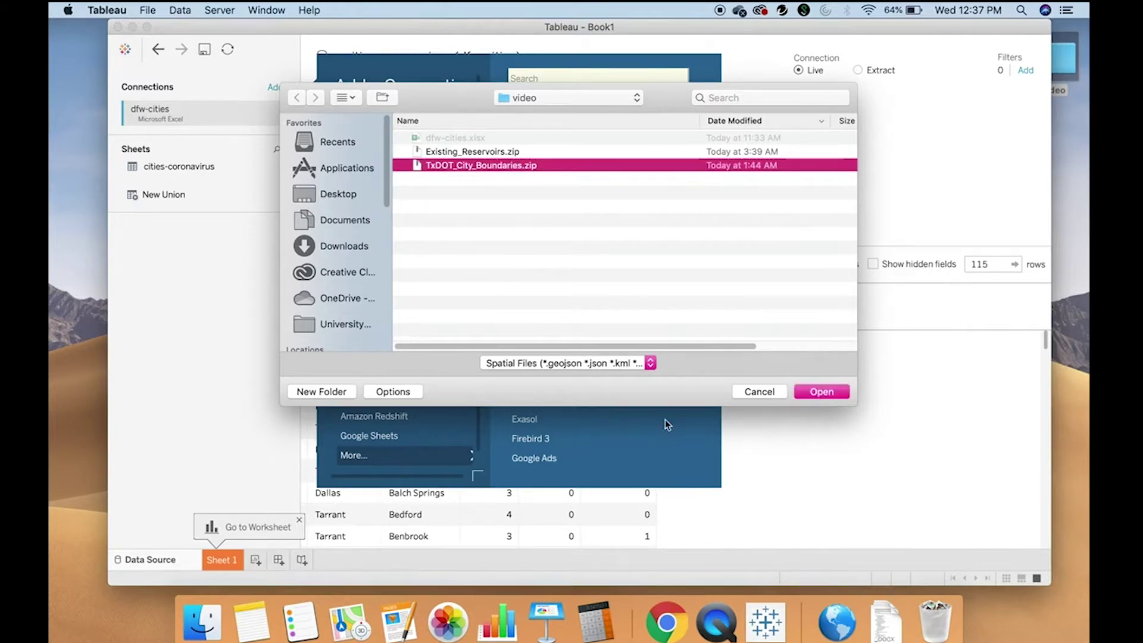
left_click(825, 394)
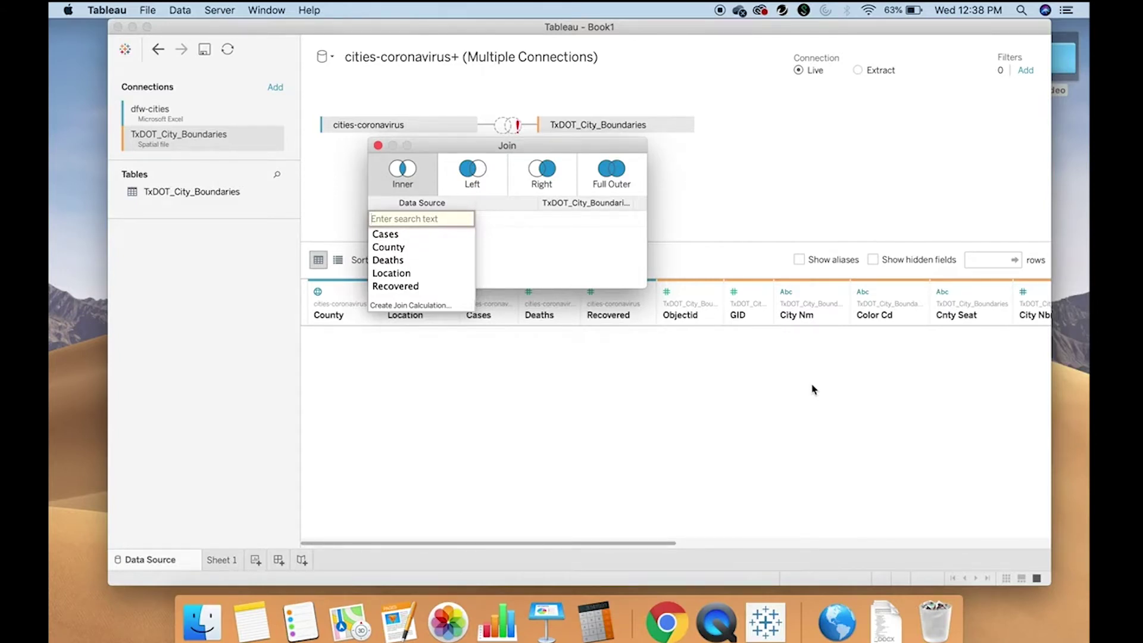
- Make the join Full Outer with a calculated clause of 0 on the left and 1 on the right
left_click(443, 307)
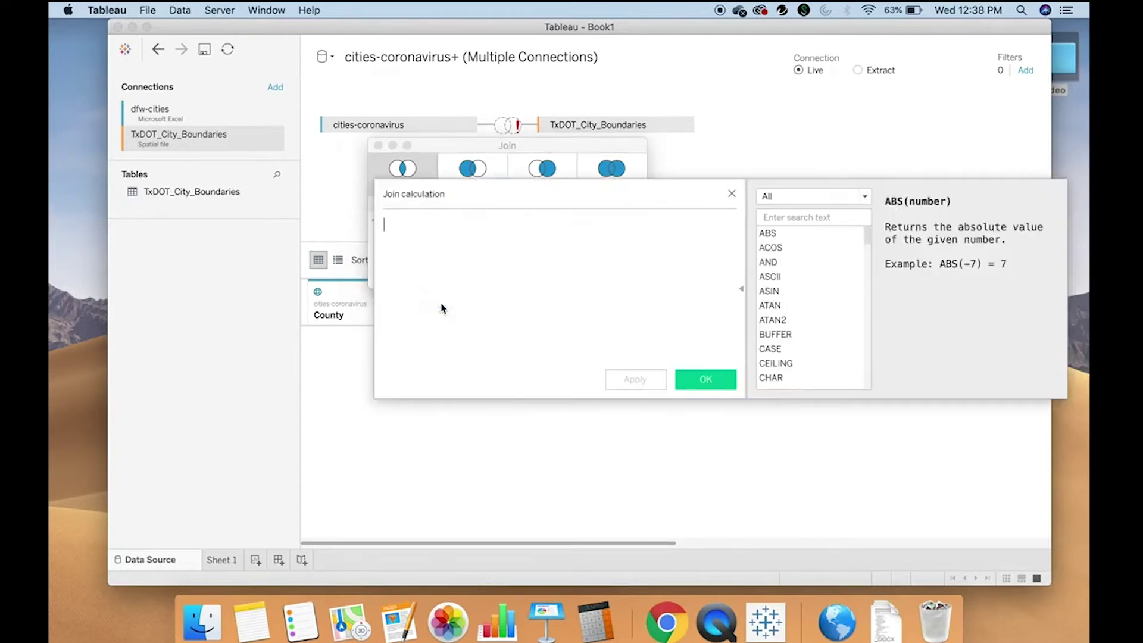
left_click(697, 385)
left_click(552, 222)
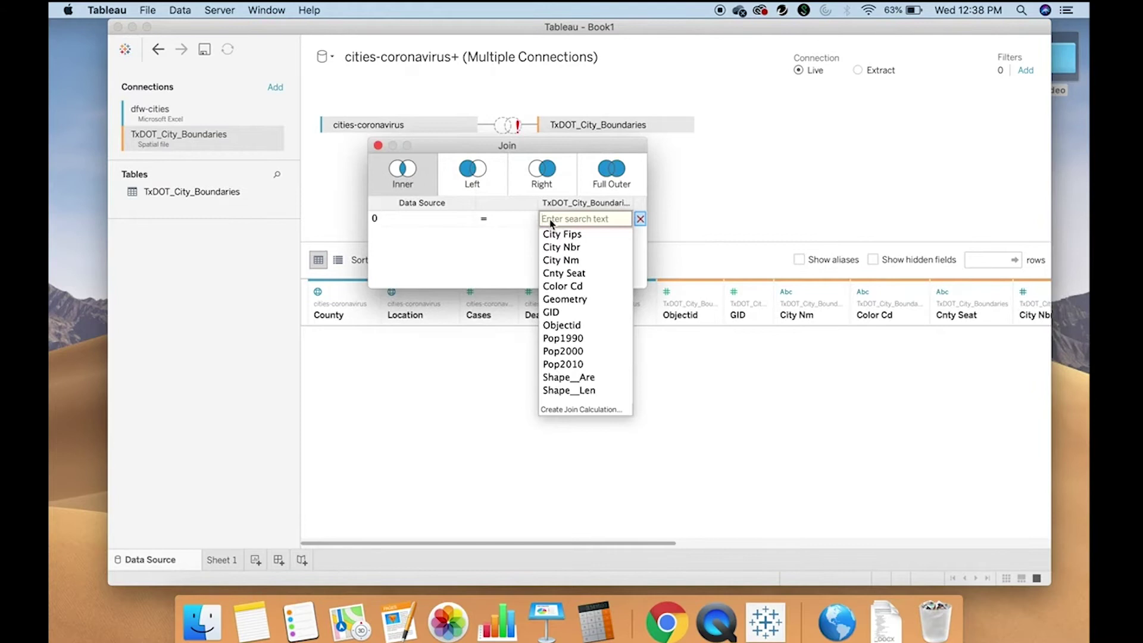
left_click(595, 409)
type("1")
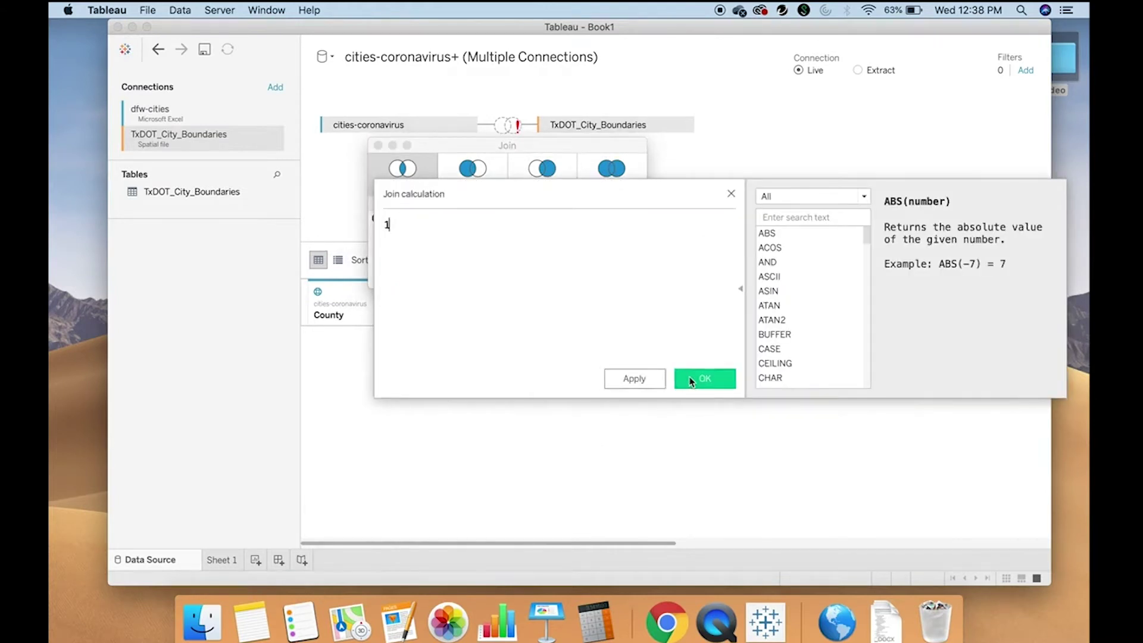
left_click(690, 380)
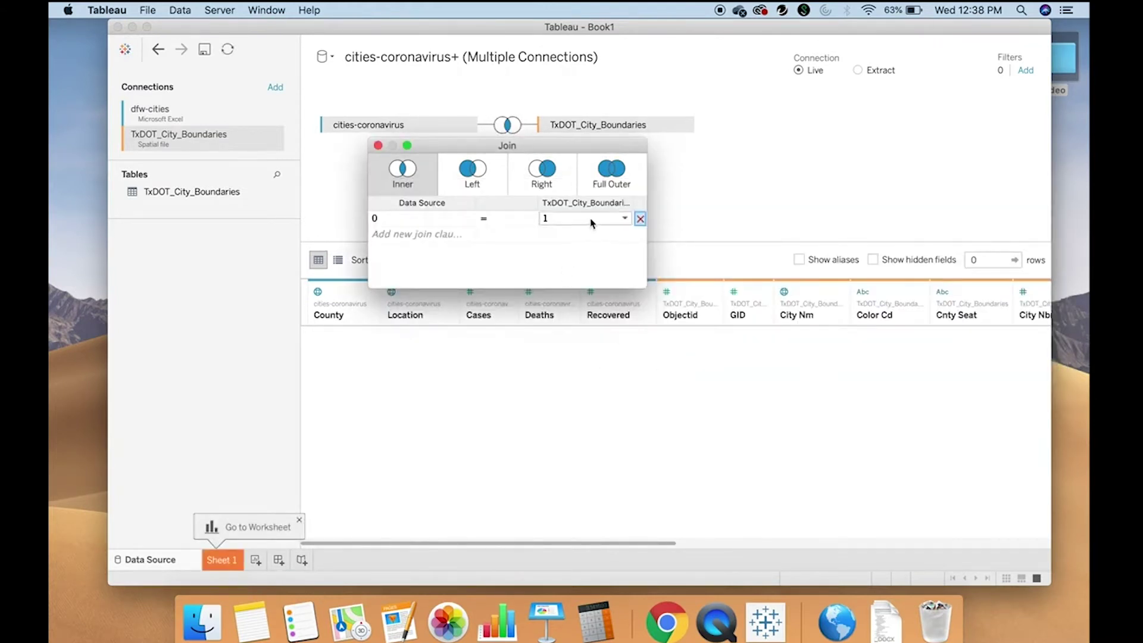
left_click(611, 175)
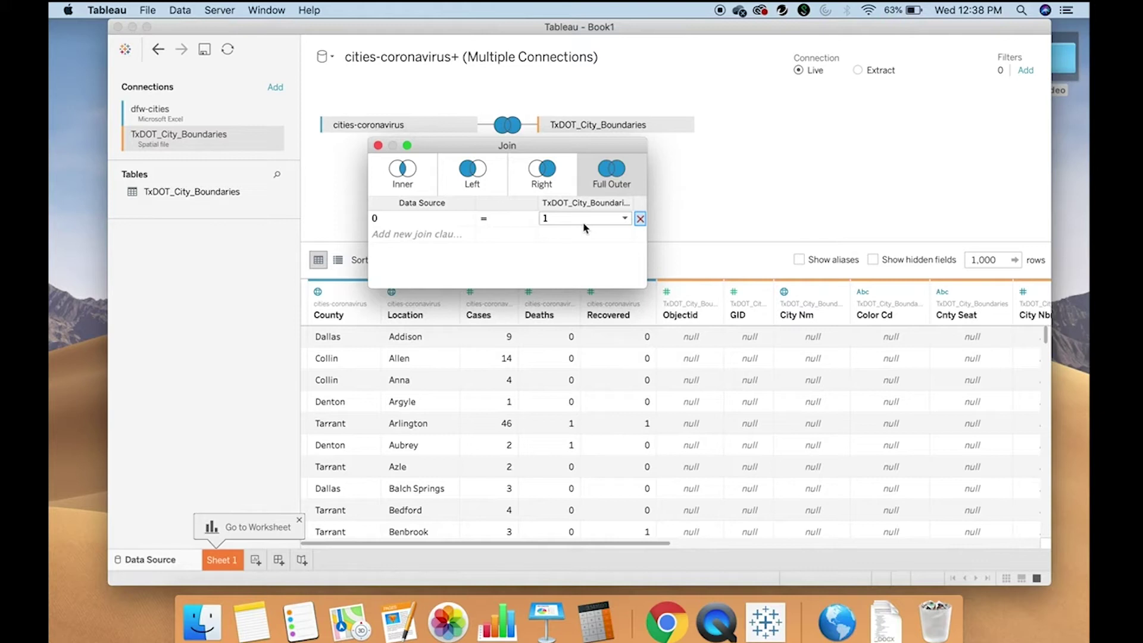
- Change the join clause to Location = City Nm and close the Join dialog
left_click(585, 227)
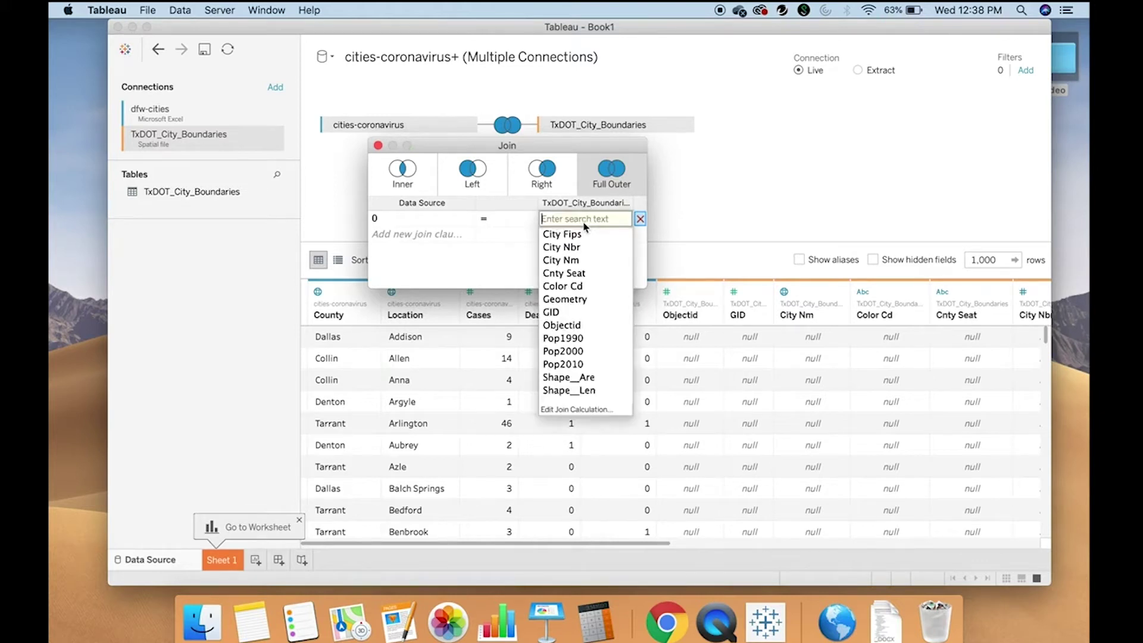
left_click(425, 224)
left_click(424, 223)
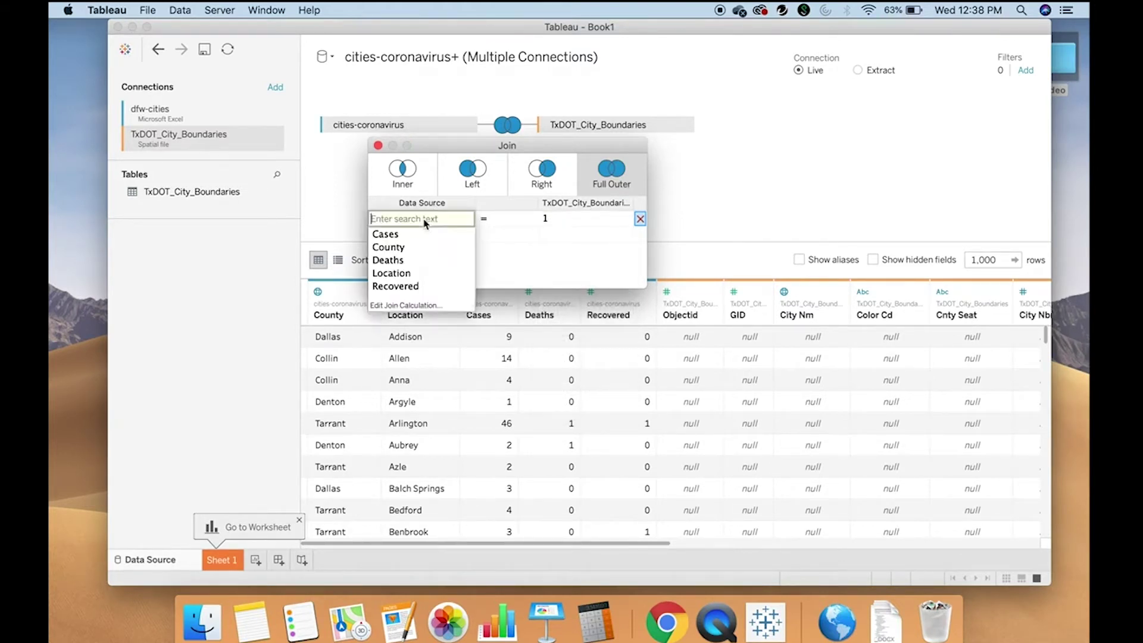
left_click(401, 274)
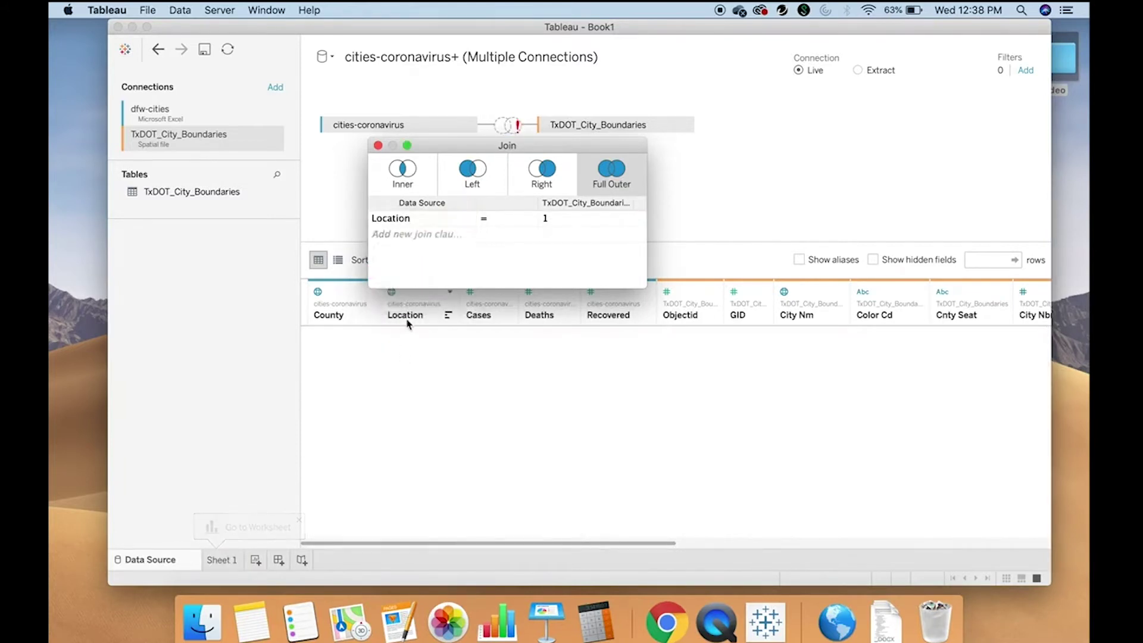
left_click(546, 218)
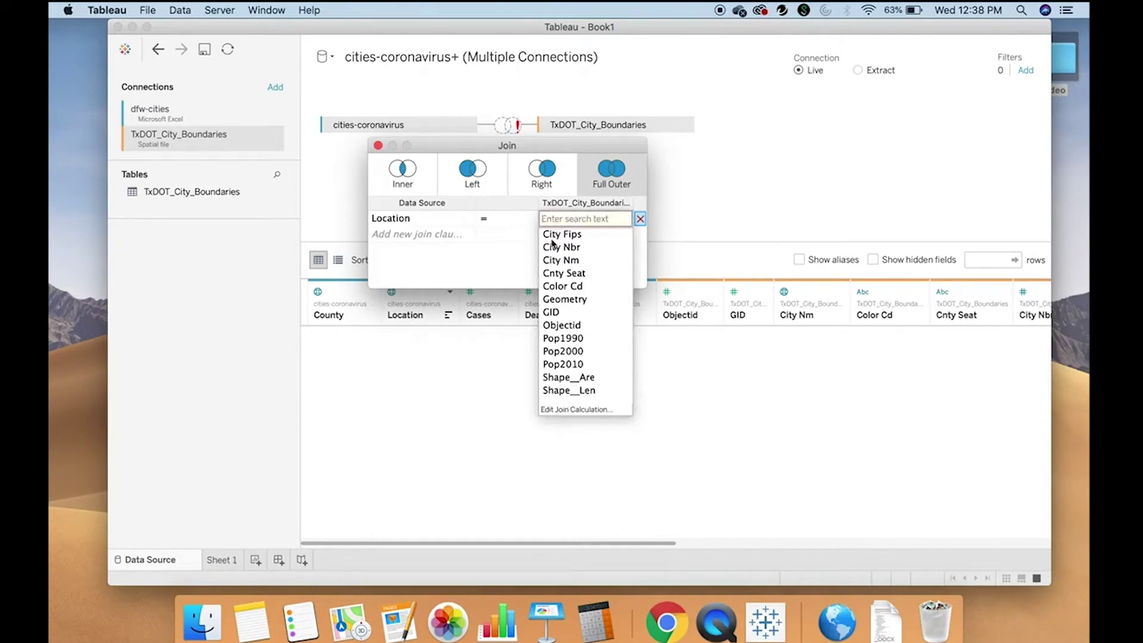
left_click(559, 261)
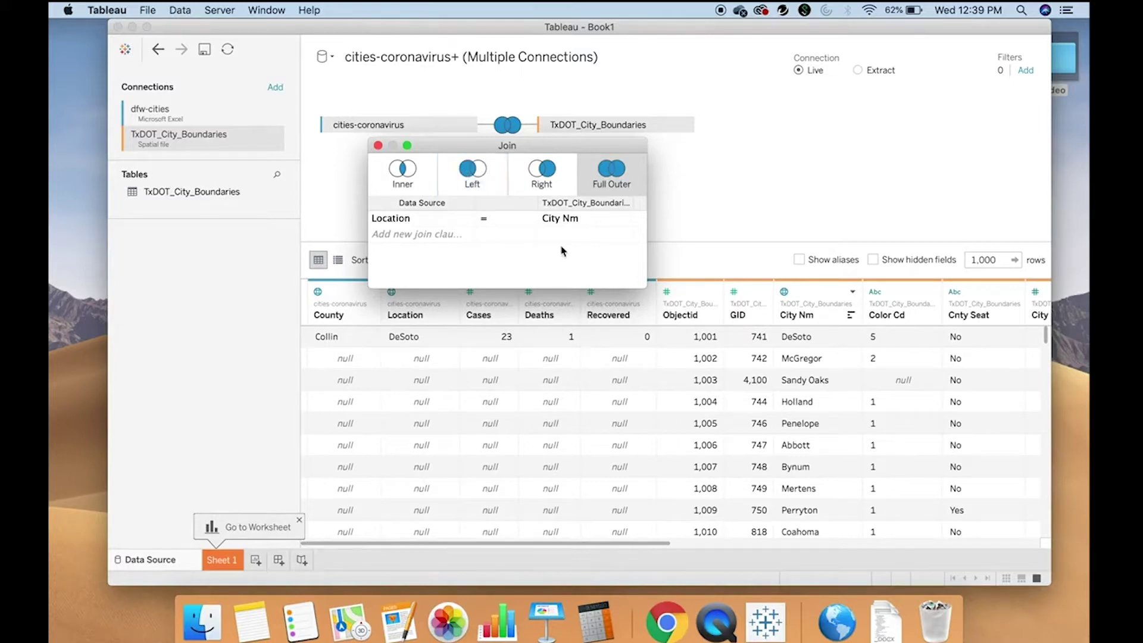
left_click(378, 145)
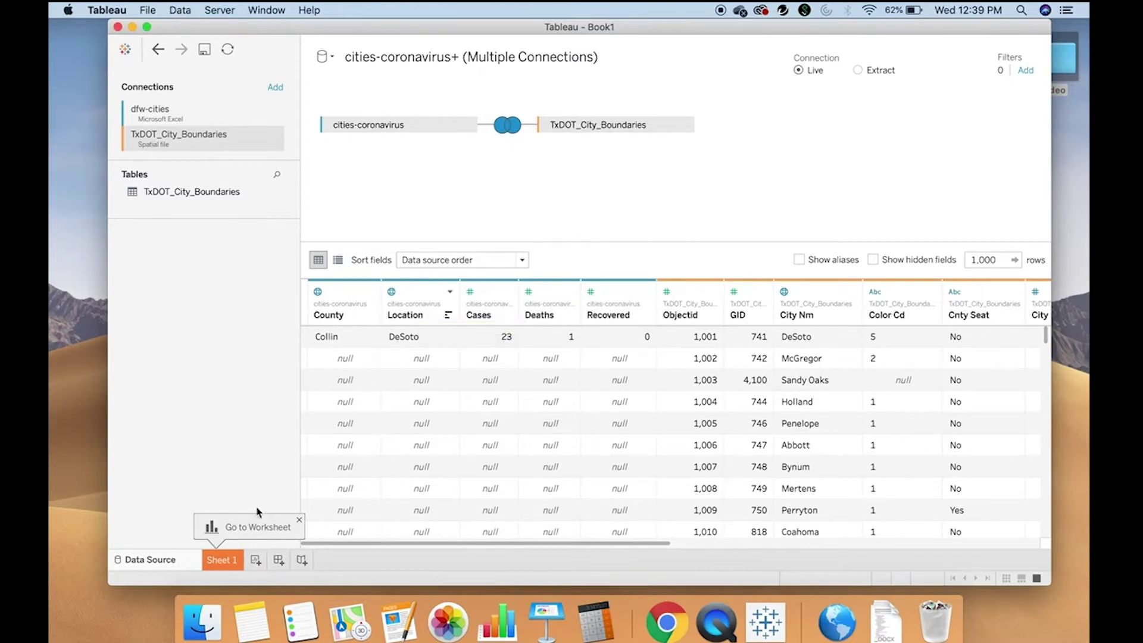
- On Sheet 1, map the TxDOT_City_Boundaries Geometry field across Texas
left_click(236, 561)
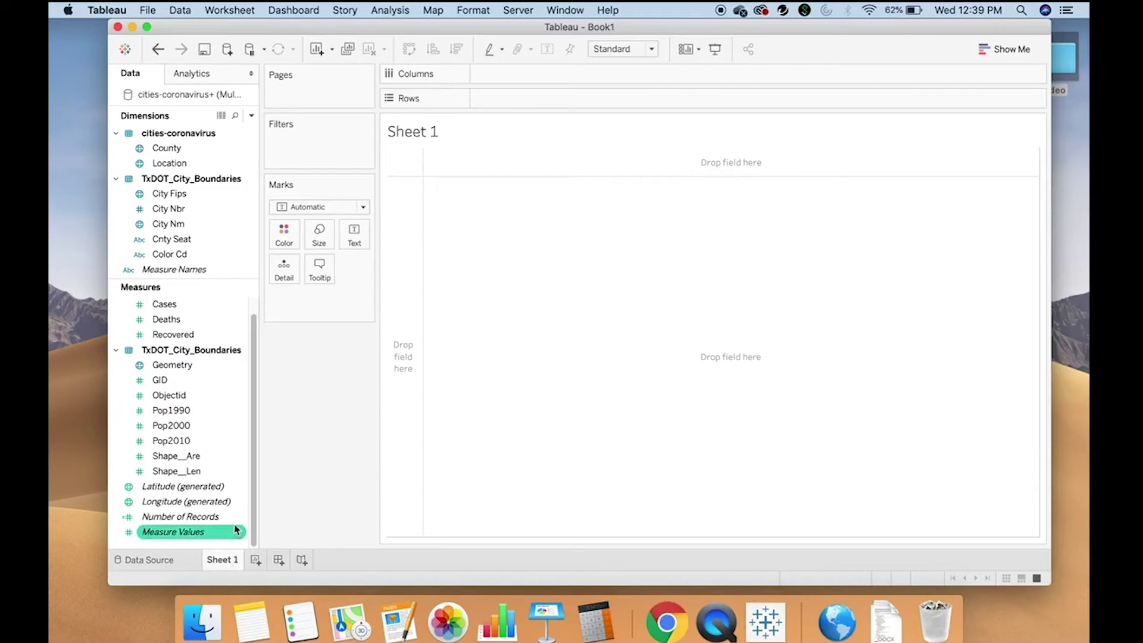
left_click(247, 380)
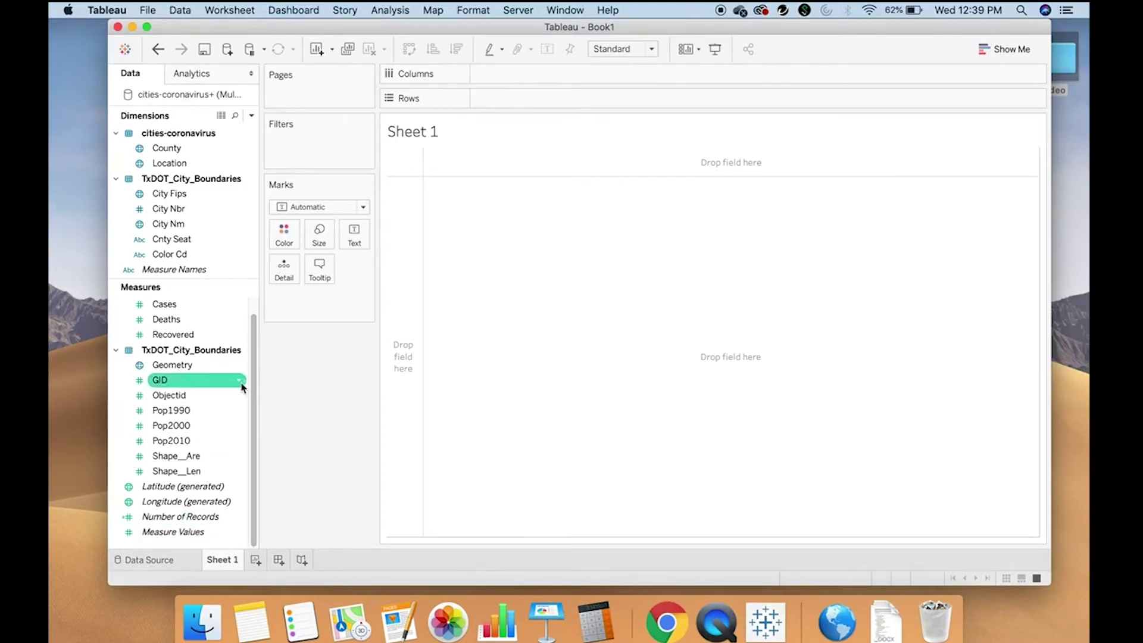
left_click(215, 366)
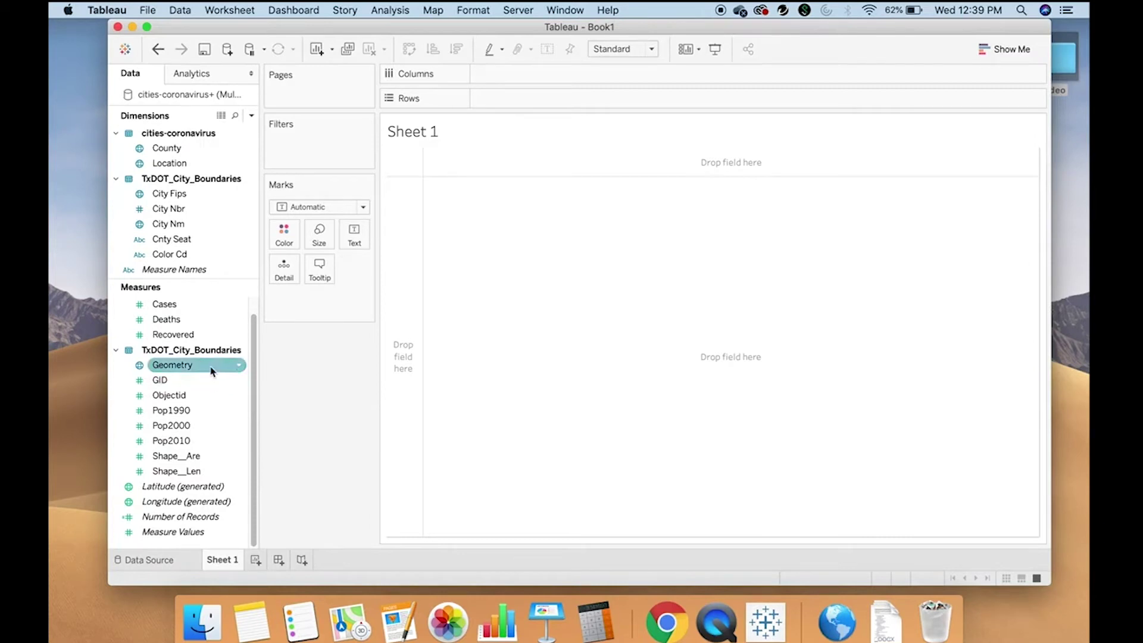
double_click(211, 370)
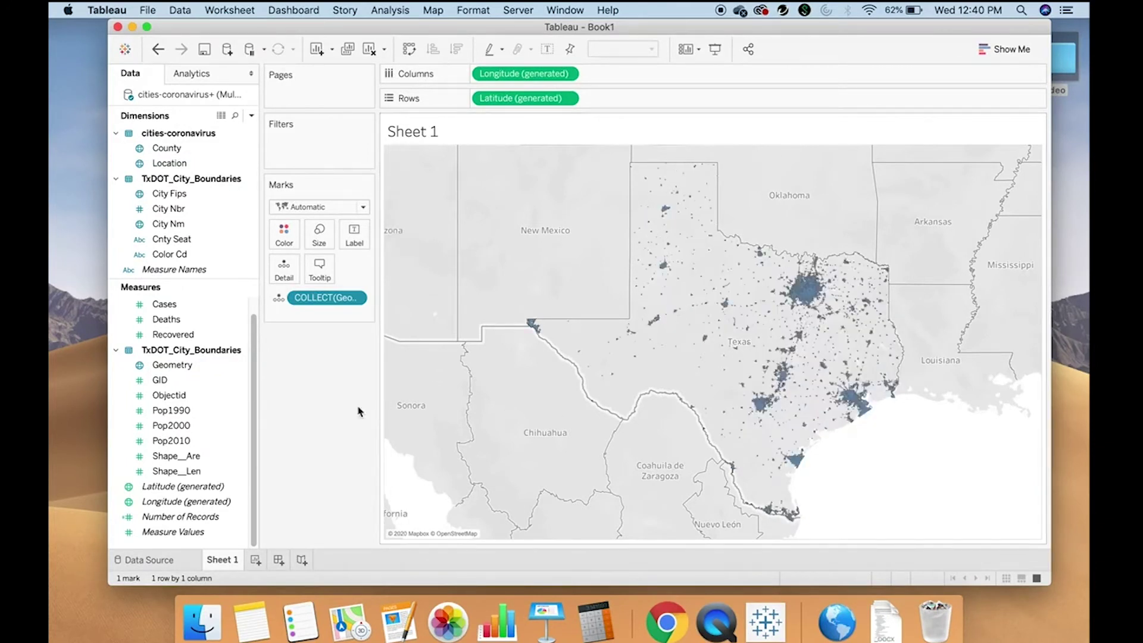
- Put City Nm on Detail to split the map into one mark per city
left_click(254, 375)
left_click_drag(254, 375, 248, 354)
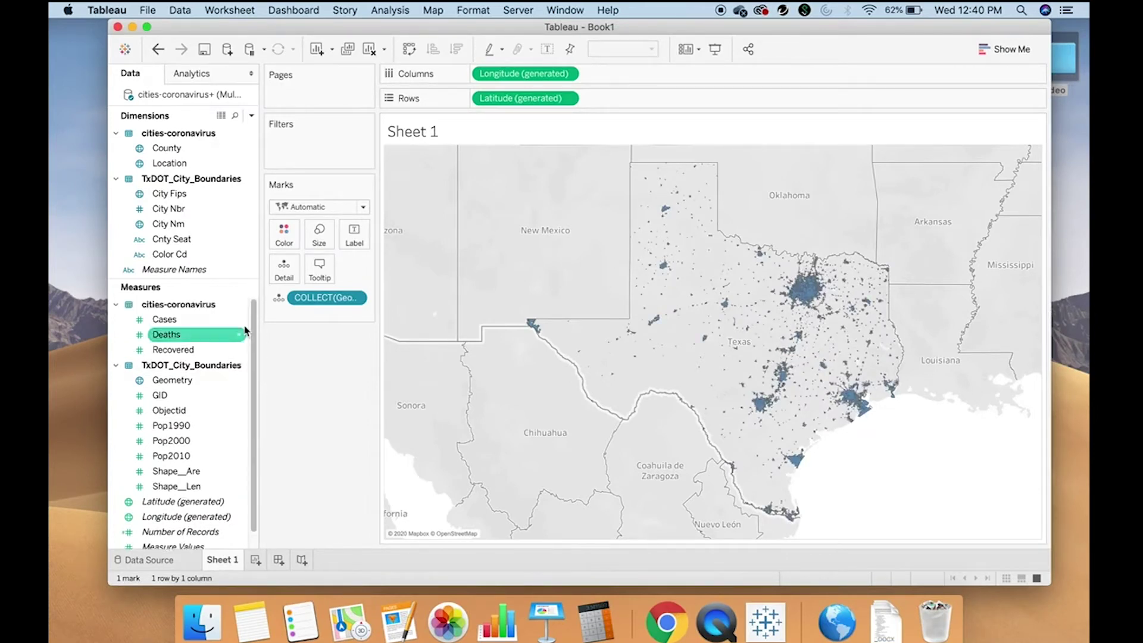
left_click(221, 231)
left_click_drag(221, 231, 284, 269)
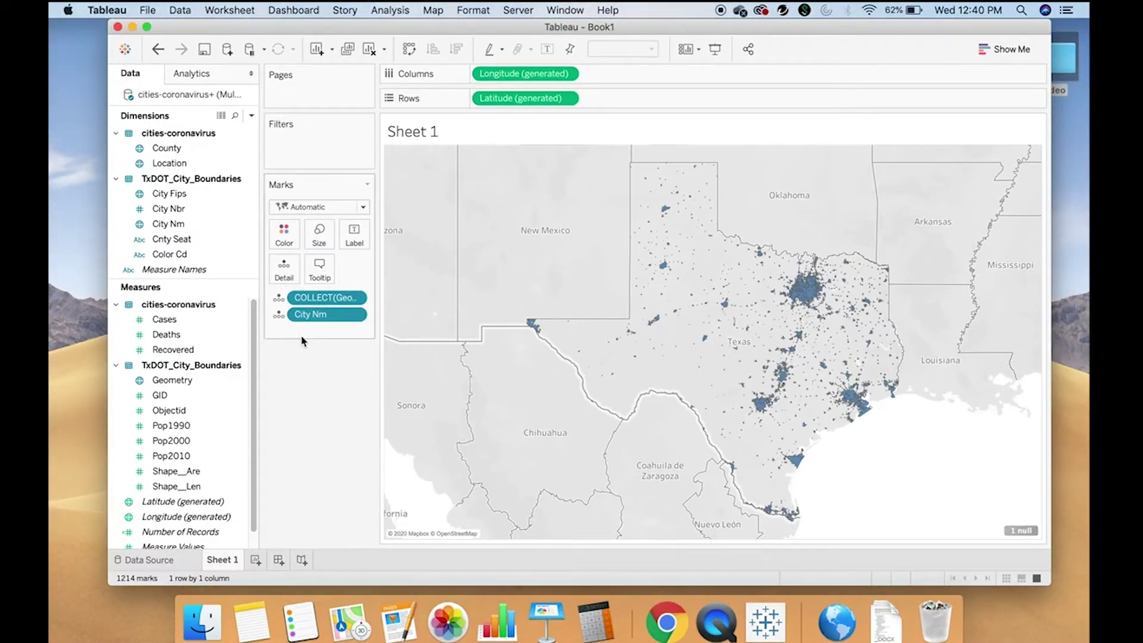
- Color the city shapes by SUM(Cases)
left_click(253, 315)
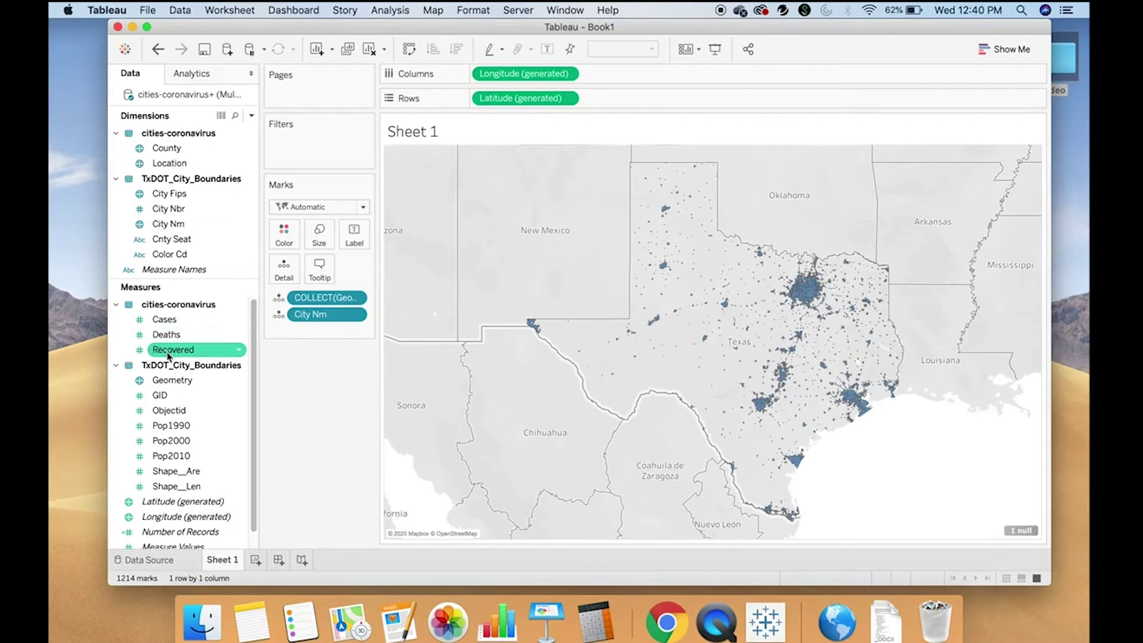
left_click_drag(169, 320, 270, 233)
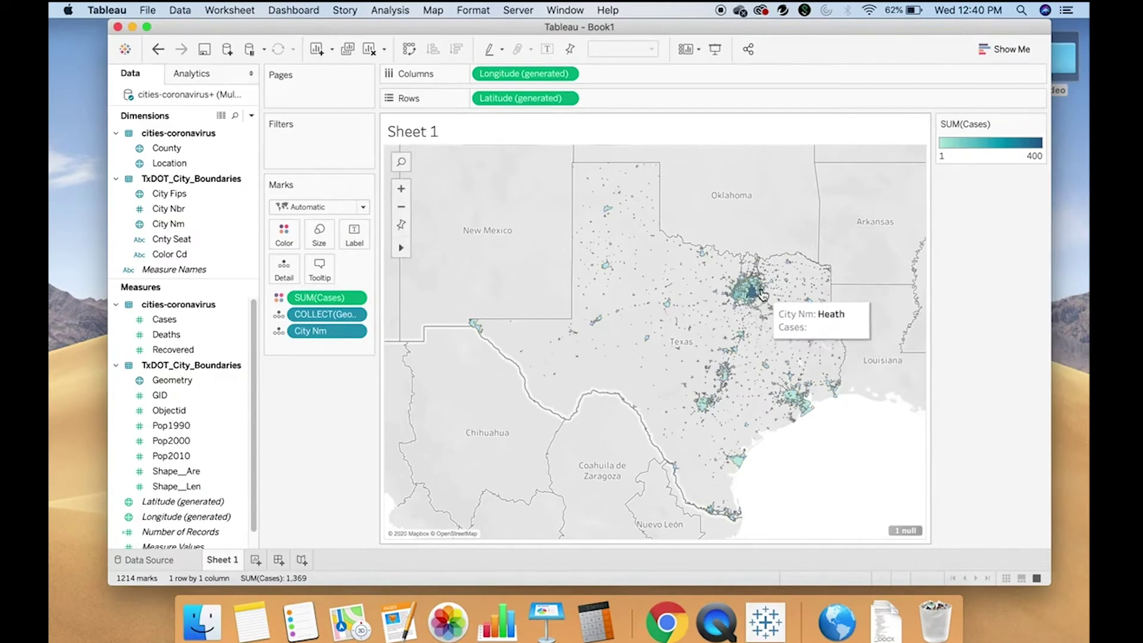
mouse_move(751, 286)
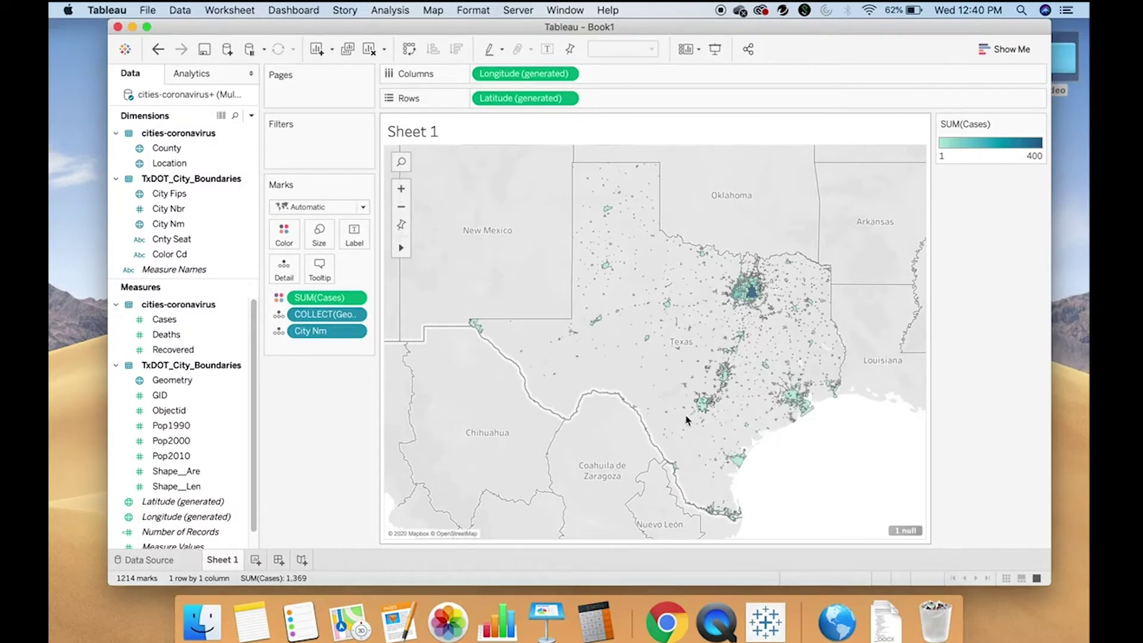
mouse_move(704, 415)
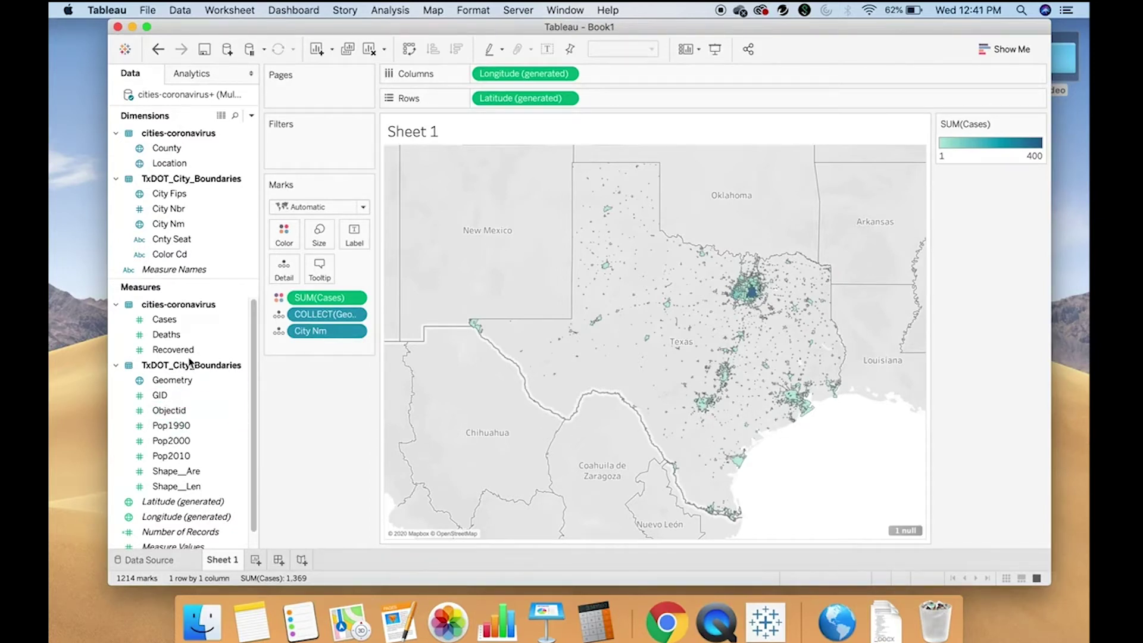
- Add a SUM(Cases) filter set to at least 1
left_click_drag(196, 327, 324, 147)
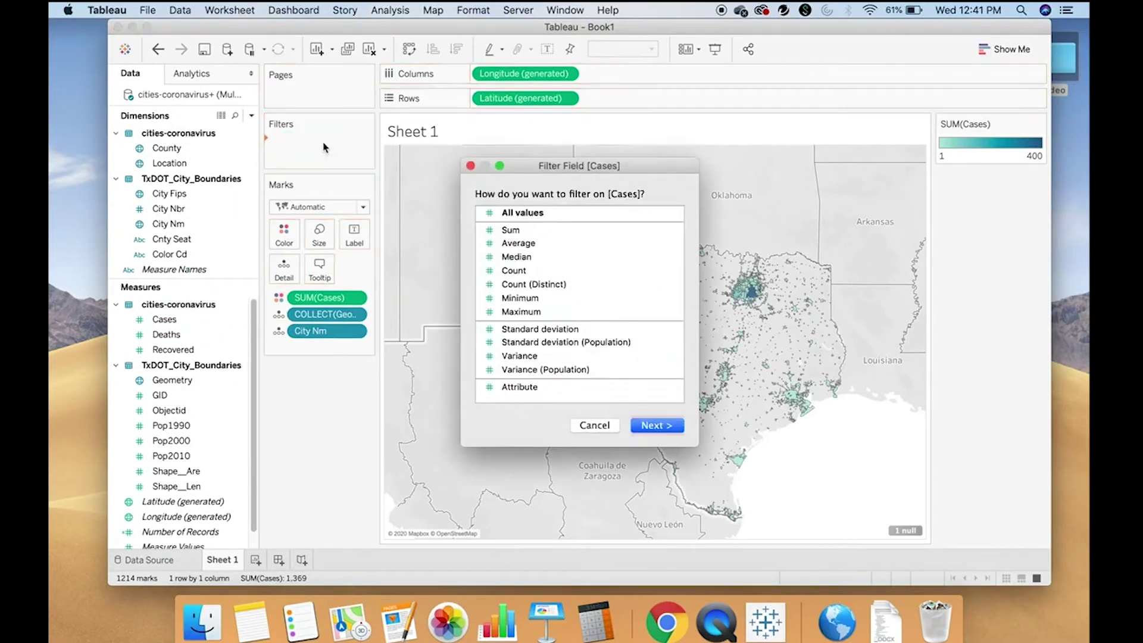
left_click(527, 234)
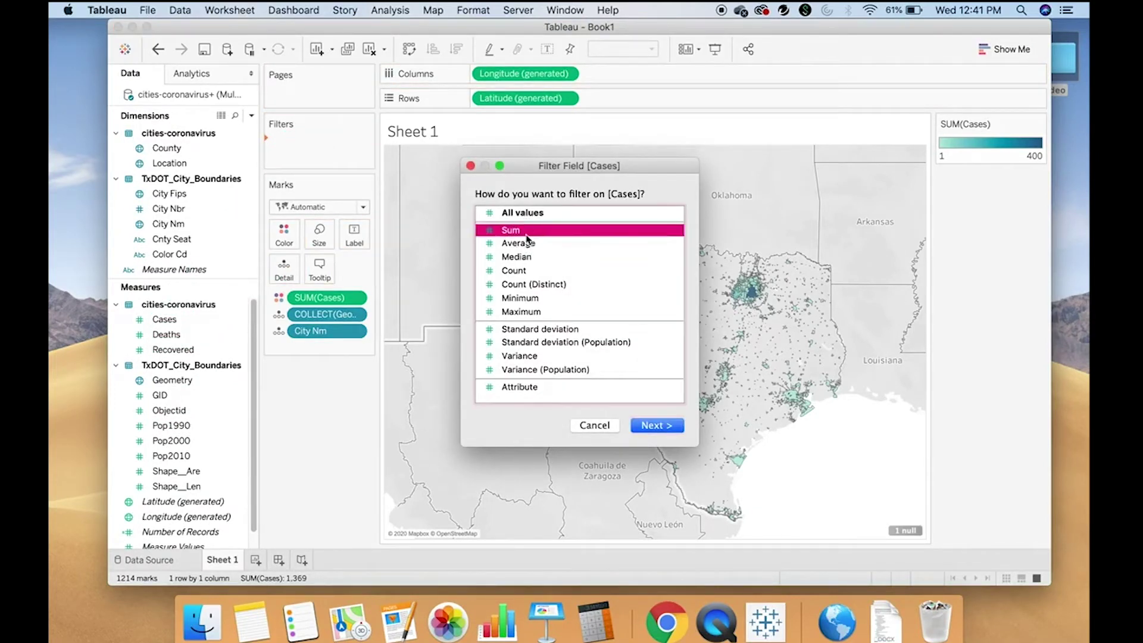
left_click(640, 426)
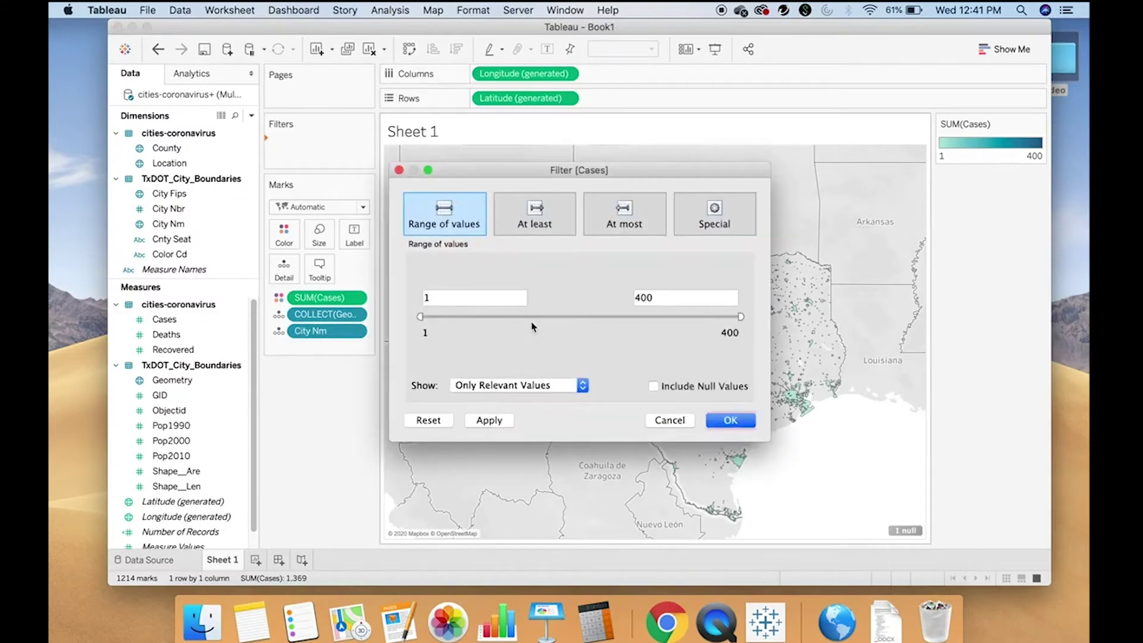
left_click(534, 219)
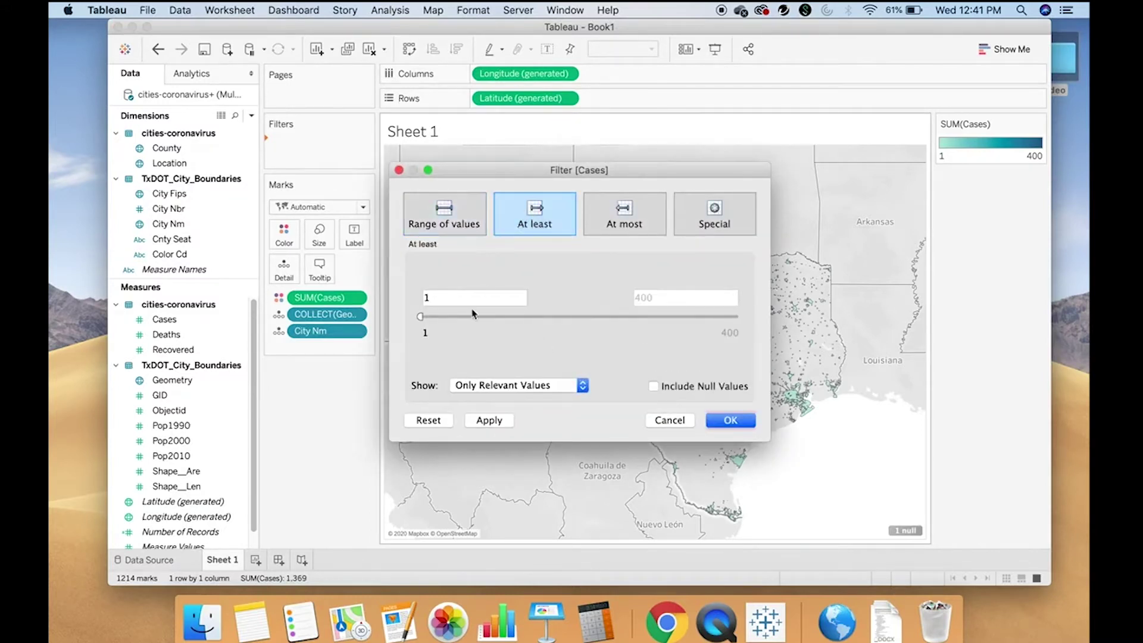
left_click(720, 426)
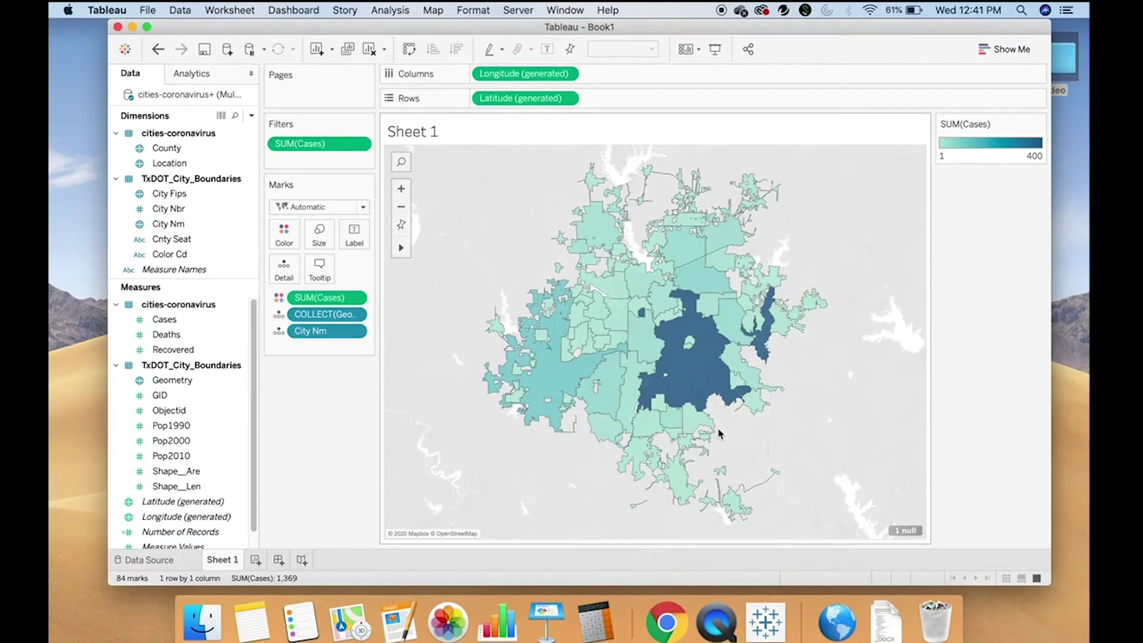
mouse_move(723, 345)
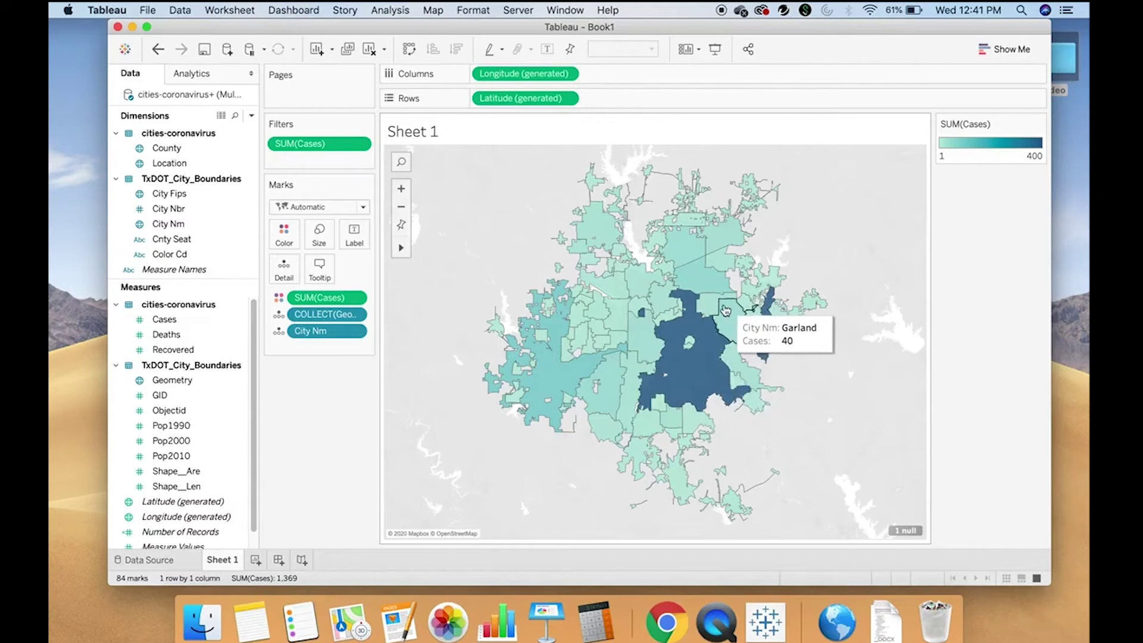
mouse_move(708, 327)
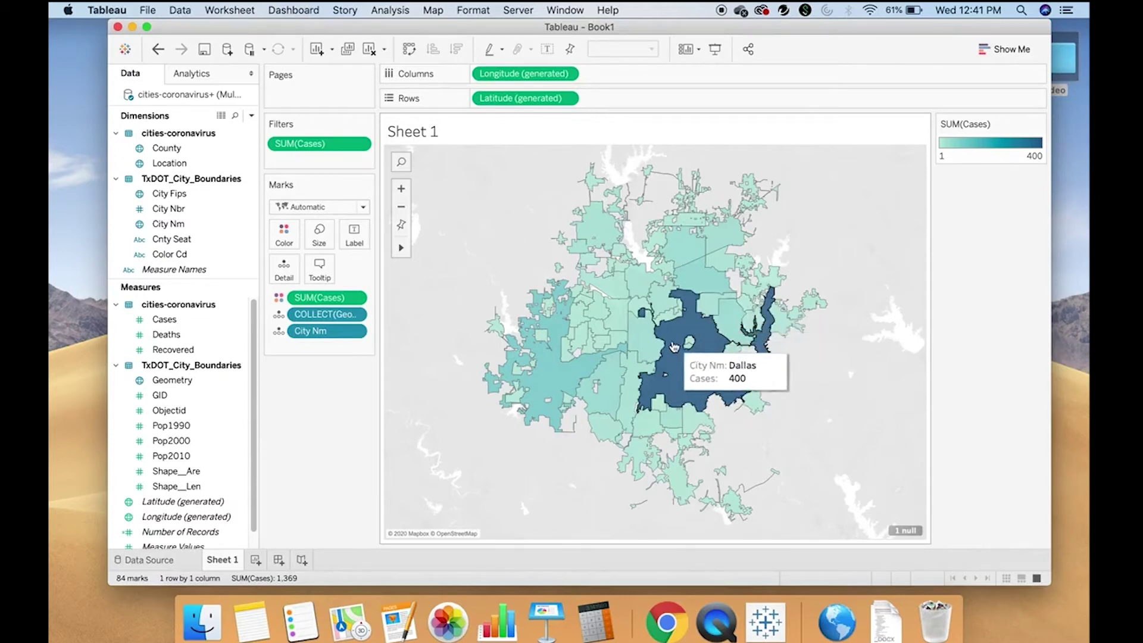
- Label each city shape with its Location name and hide the Farmers Branch label
left_click(209, 164)
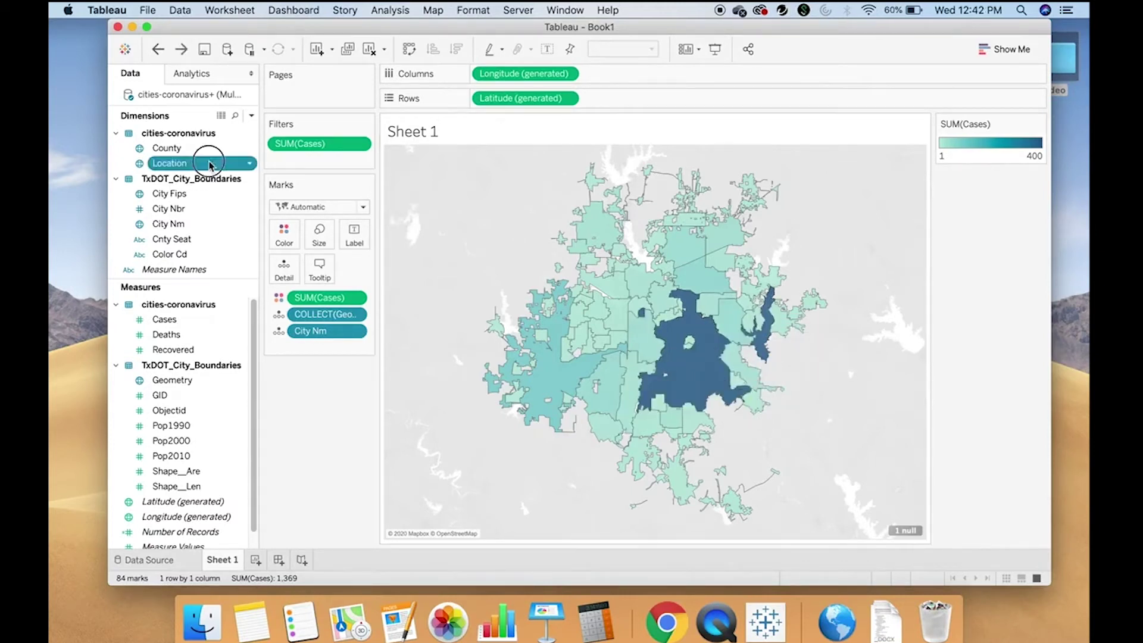
left_click_drag(210, 165, 346, 236)
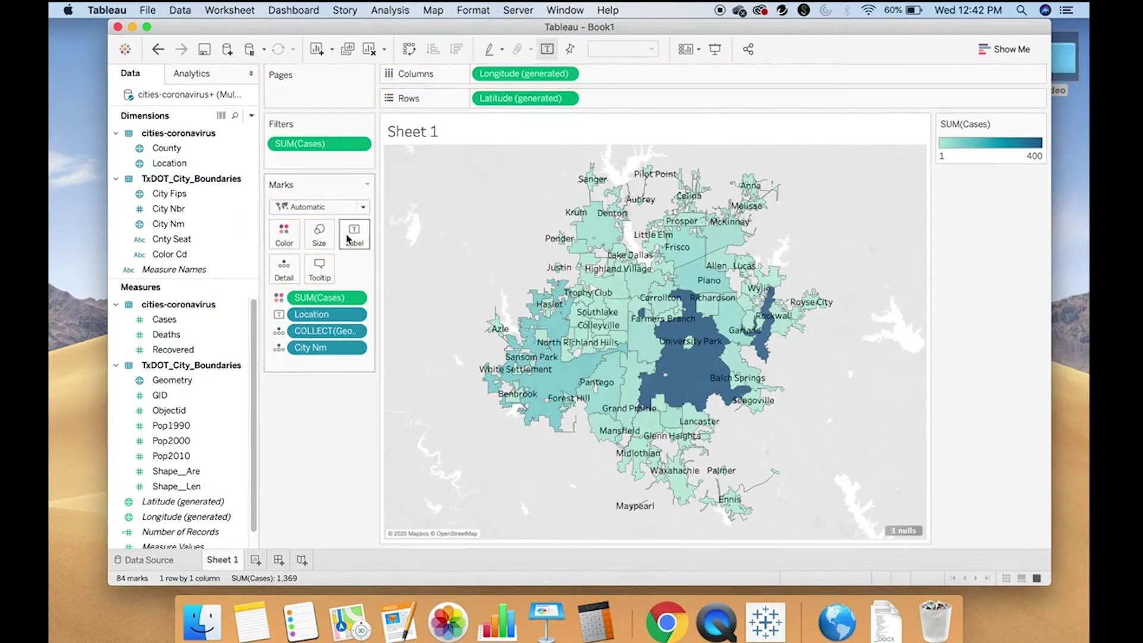
mouse_move(682, 346)
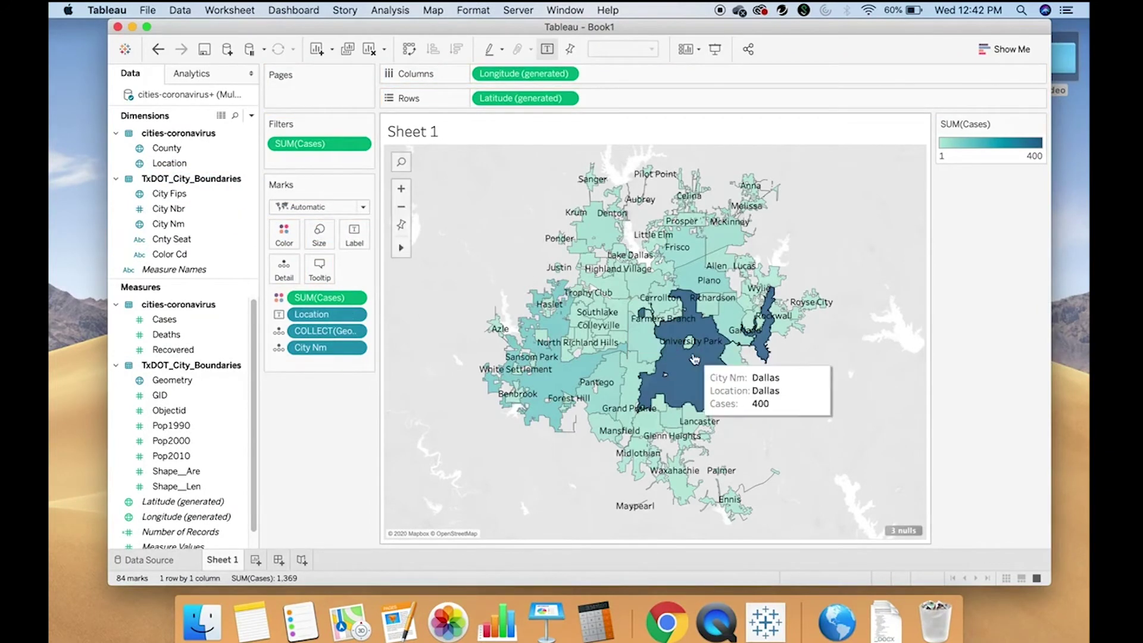
right_click(679, 323)
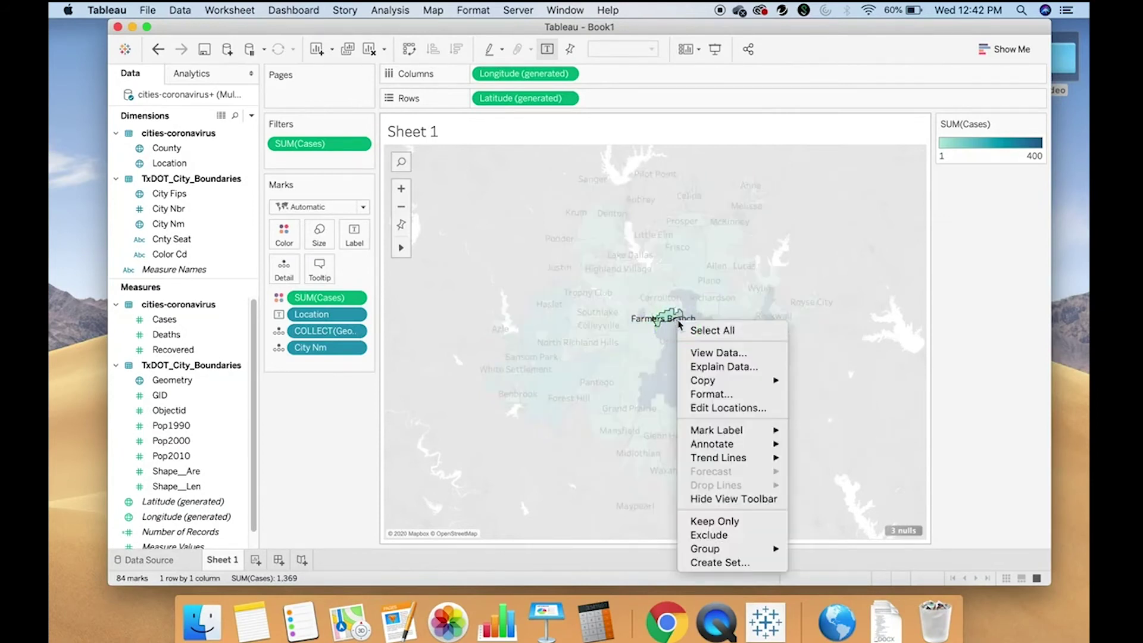
mouse_move(732, 429)
left_click(810, 467)
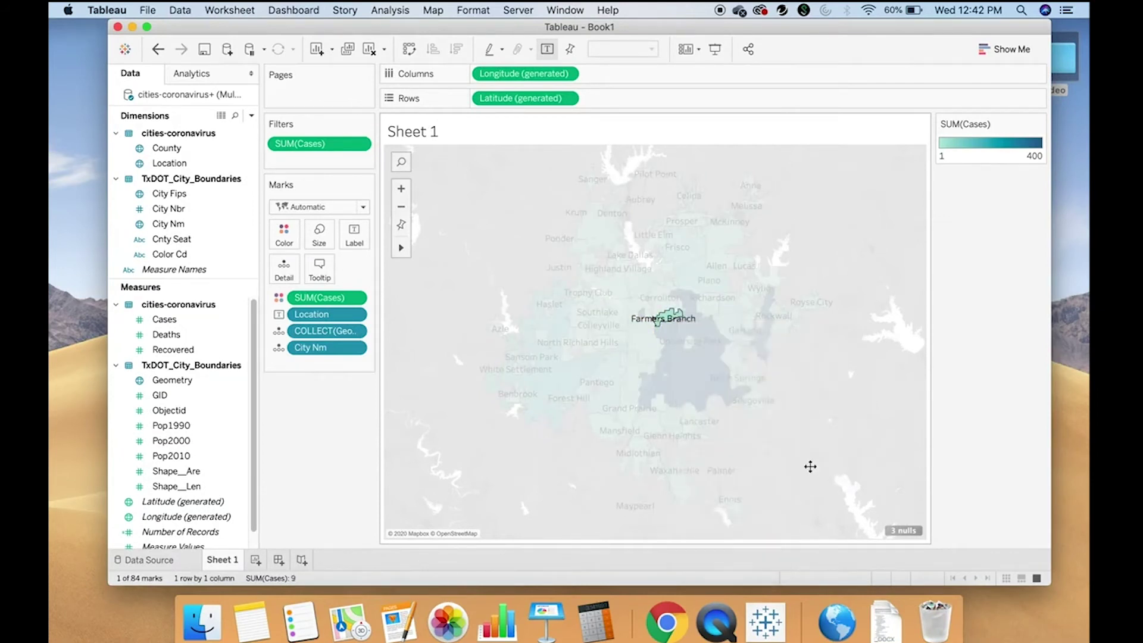
left_click(837, 377)
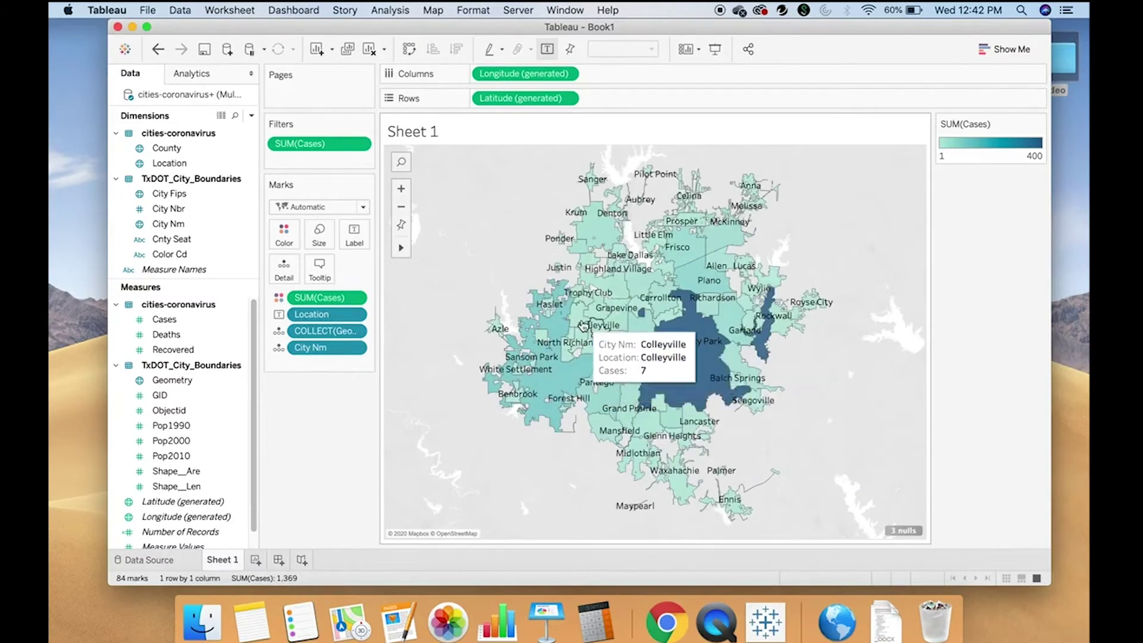
- Set the Colleyville label to always show
right_click(583, 325)
mouse_move(632, 447)
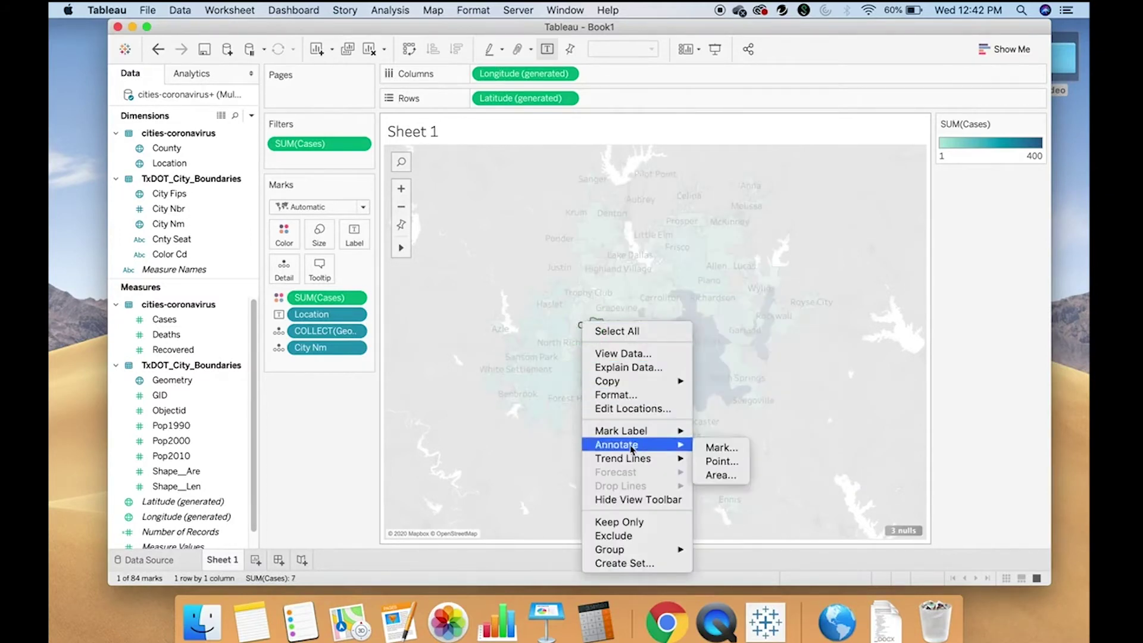
left_click(720, 454)
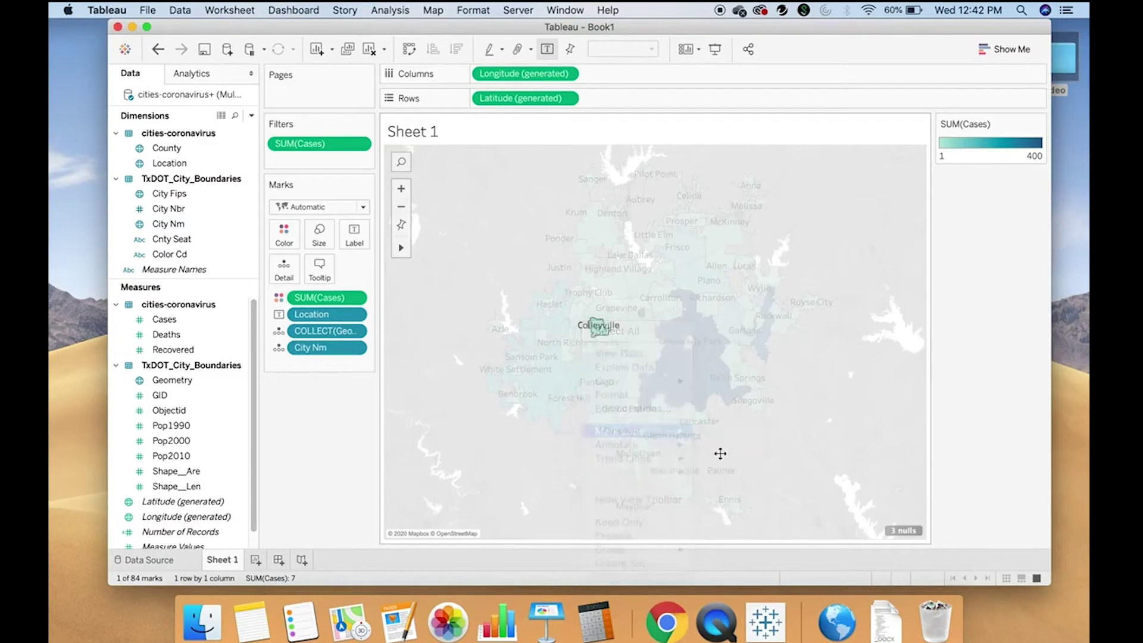
- Set University Park's mark label to Never Show
right_click(797, 410)
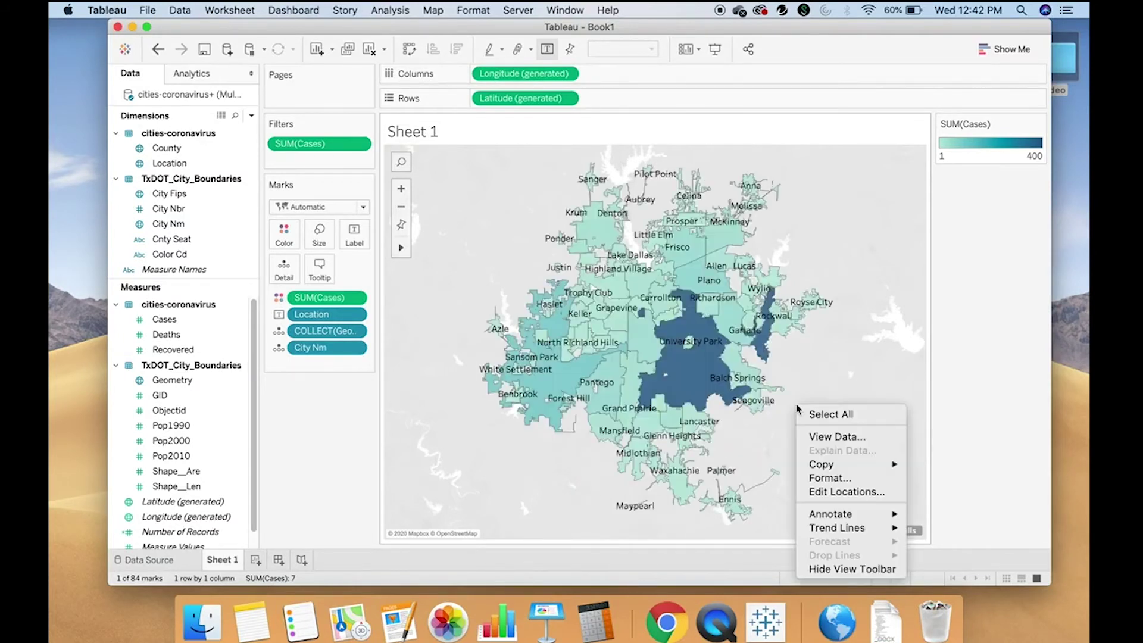
left_click(748, 334)
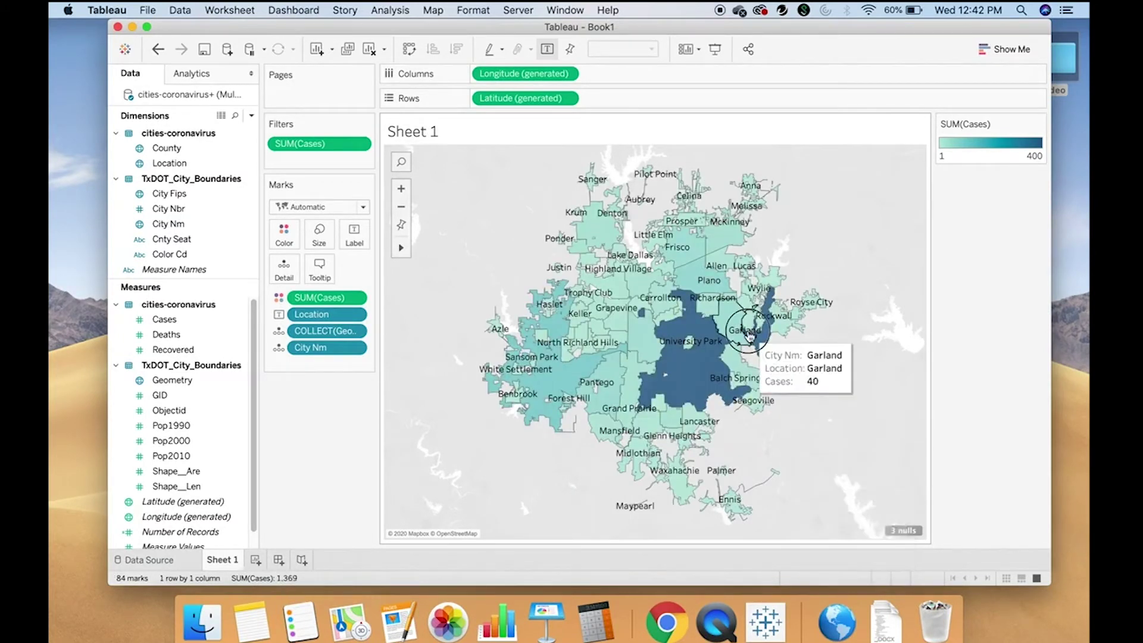
left_click_drag(749, 334, 725, 323)
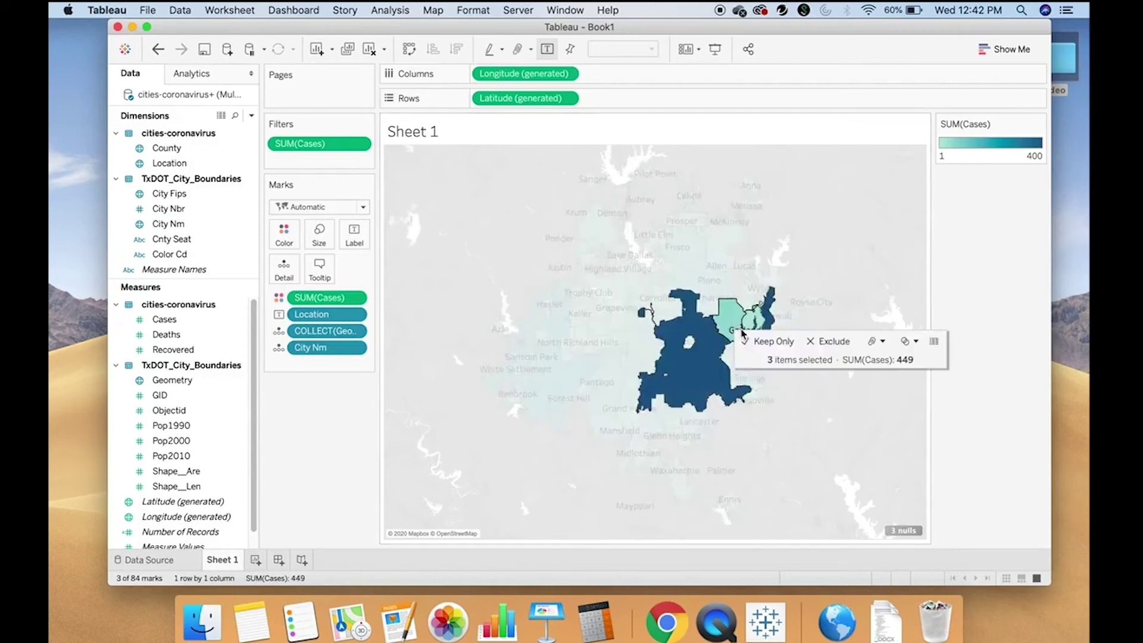
left_click(740, 327)
left_click(738, 327)
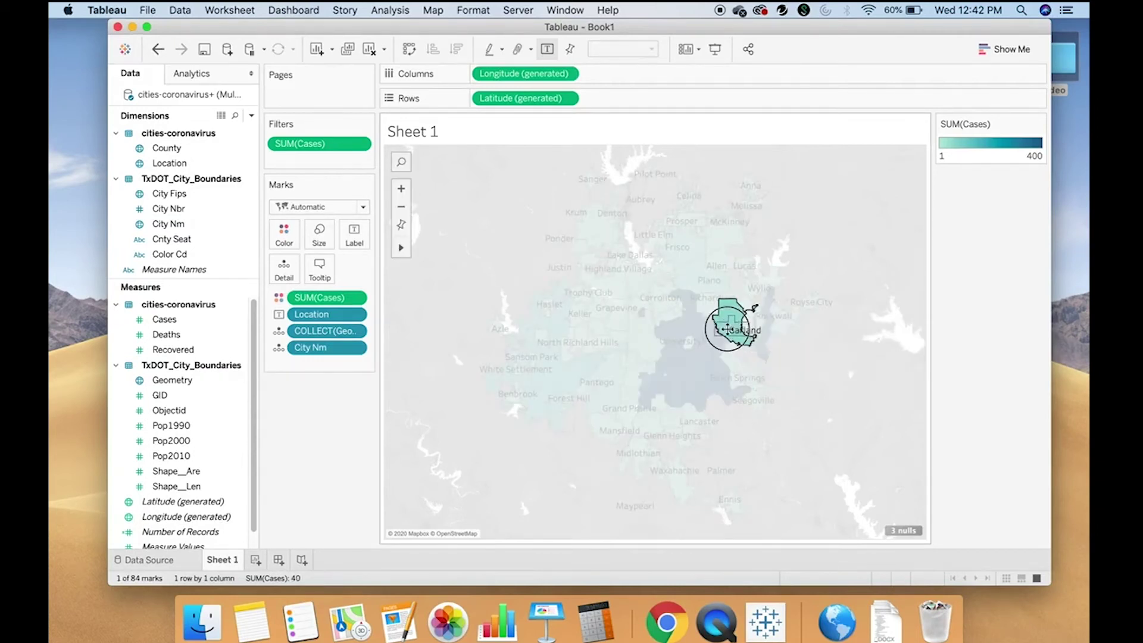
left_click(709, 349)
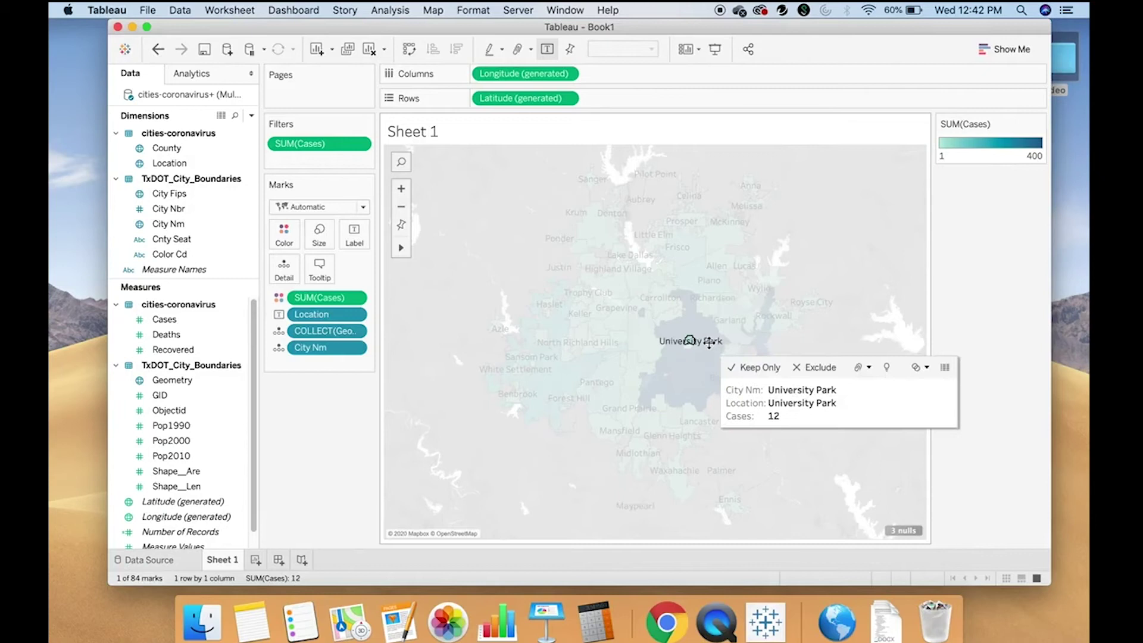
right_click(708, 341)
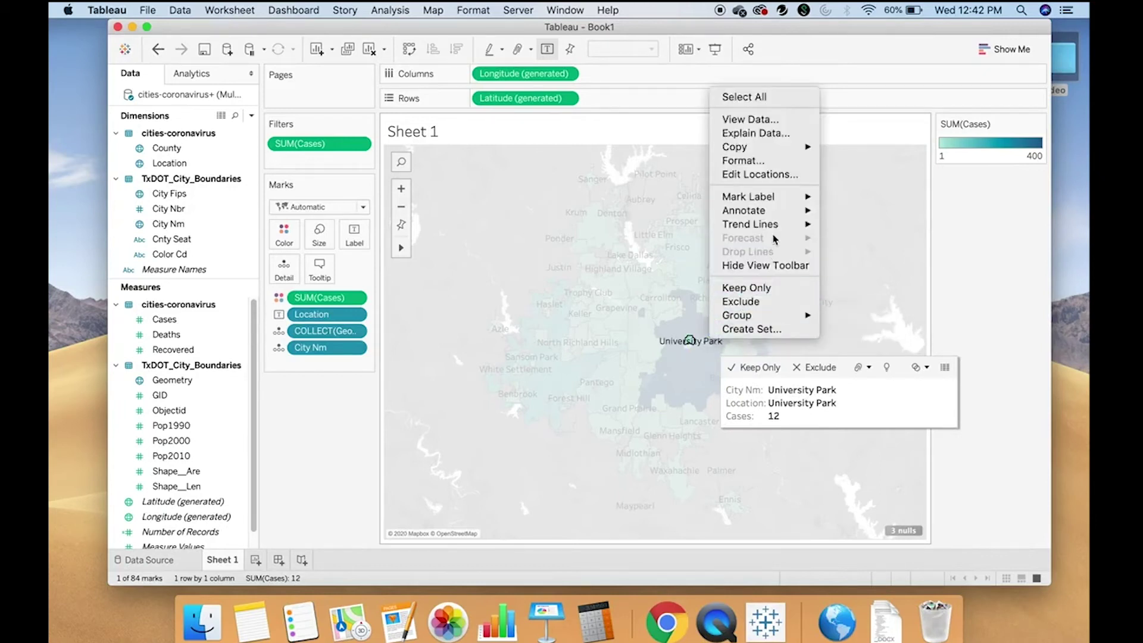
mouse_move(787, 206)
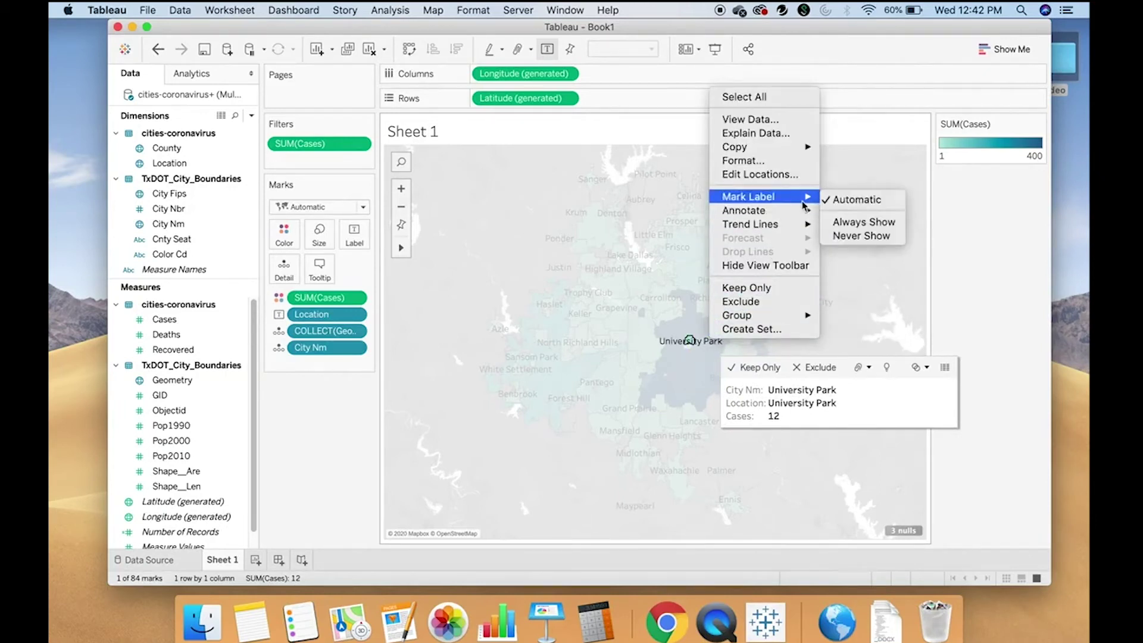
left_click(857, 236)
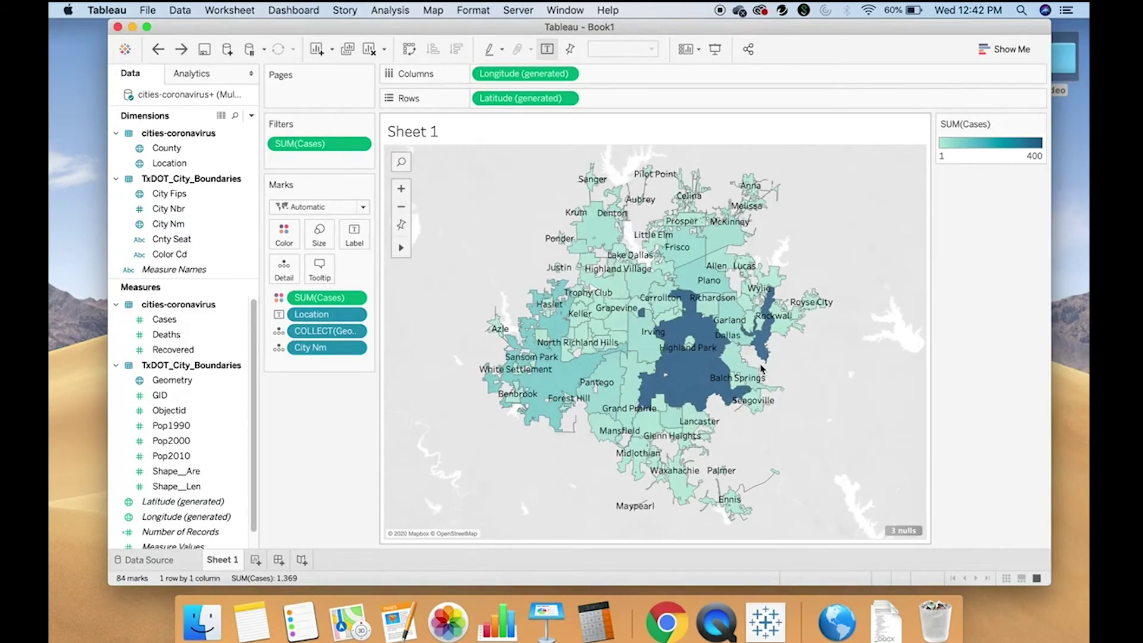
- Set Highland Park's mark label to Never Show
scroll(708, 369, "up", 2)
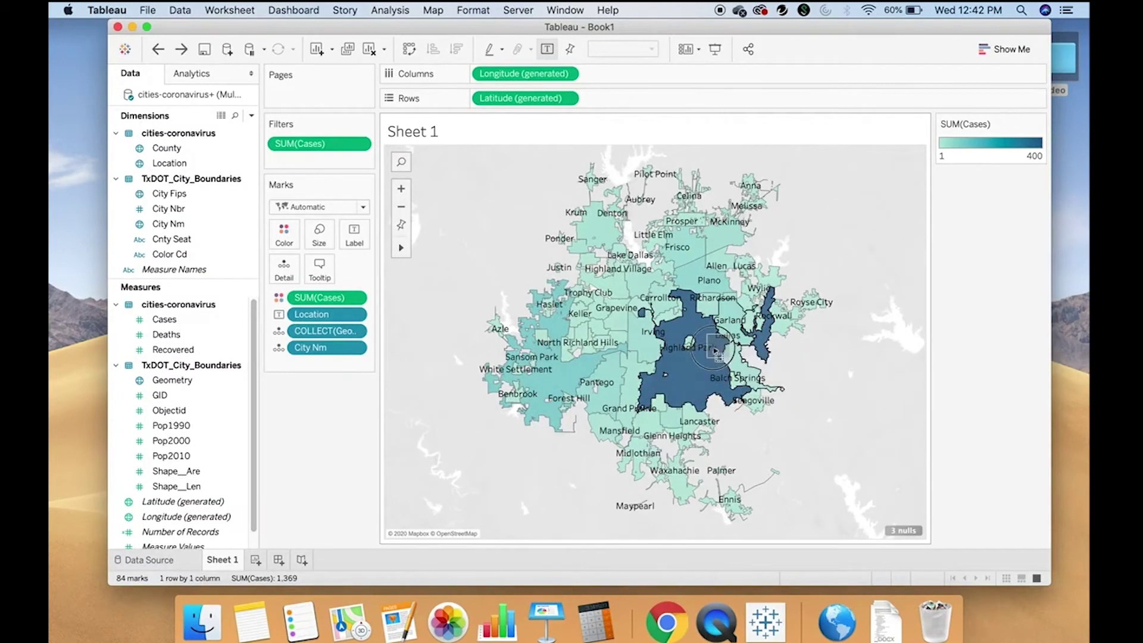
left_click(708, 369)
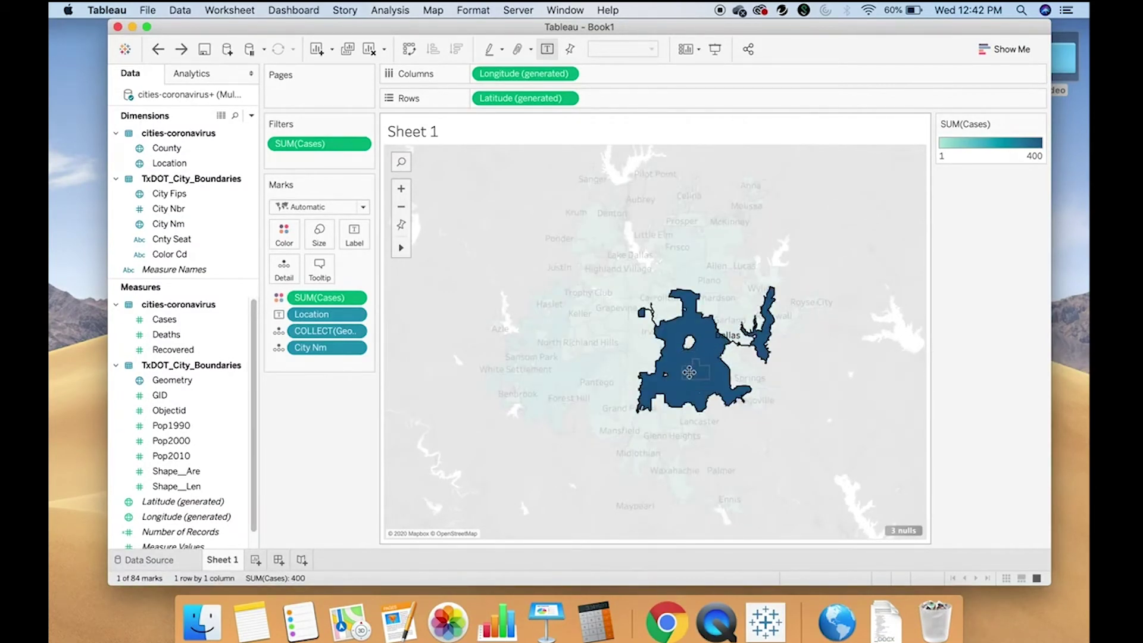
mouse_move(694, 368)
left_click(689, 346)
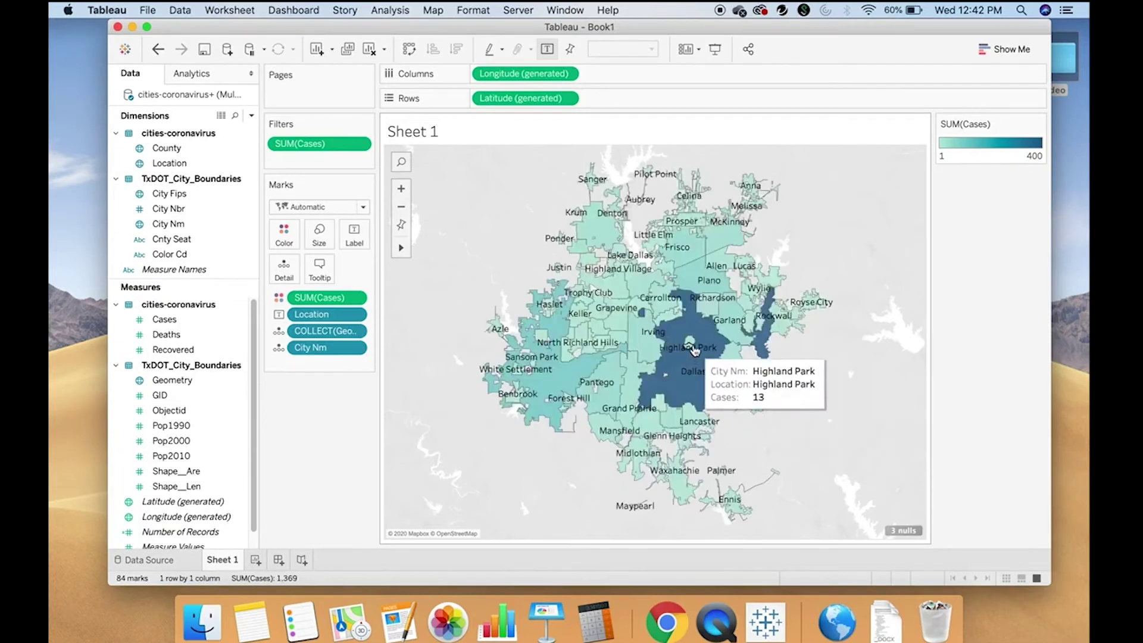
right_click(689, 346)
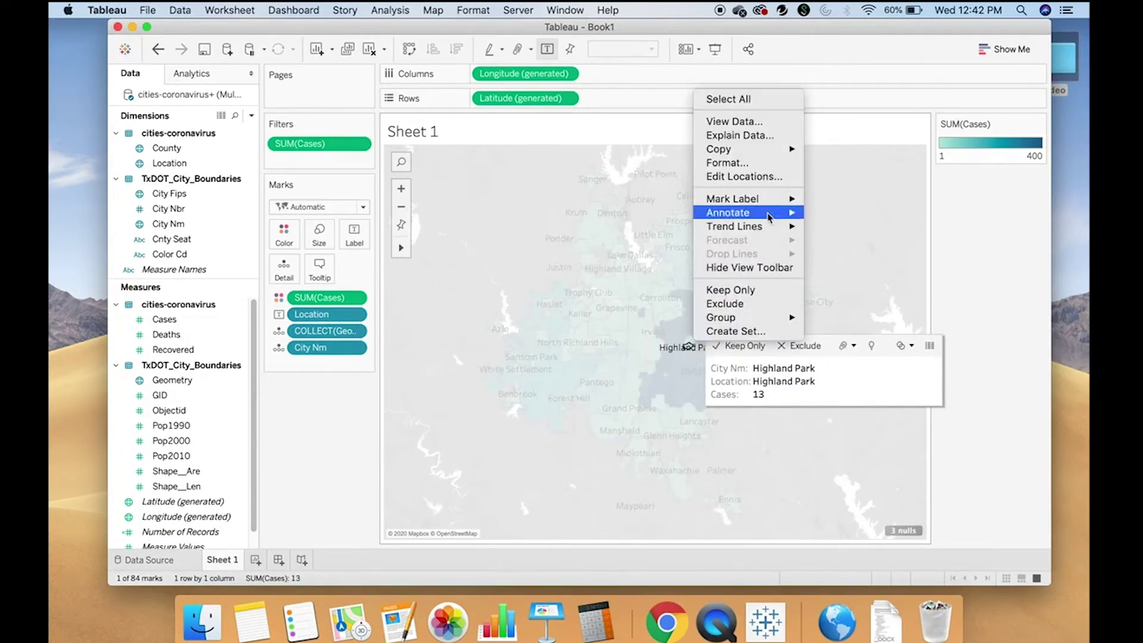
mouse_move(773, 199)
left_click(826, 238)
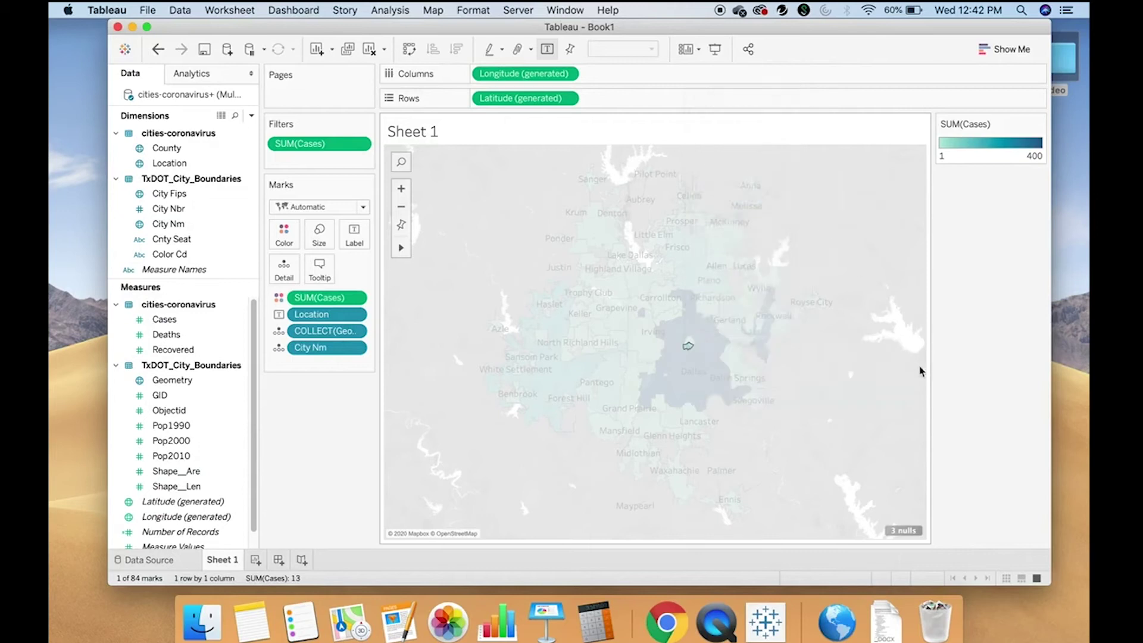
left_click(920, 371)
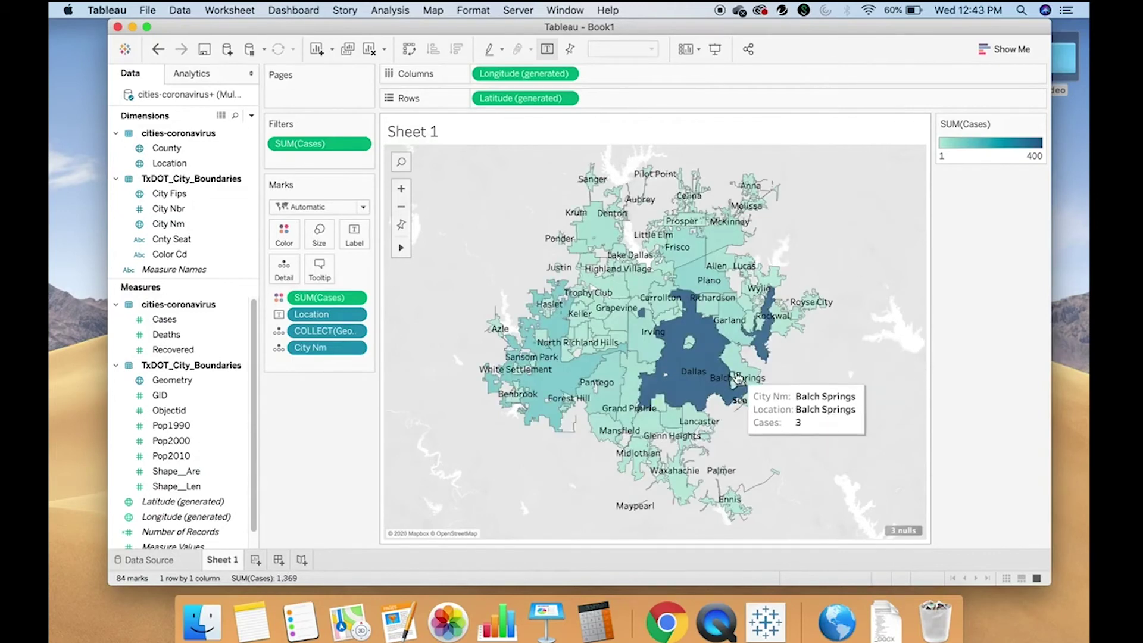
- Set Balch Springs' mark label to Never Show and deselect it
left_click(737, 377)
right_click(736, 377)
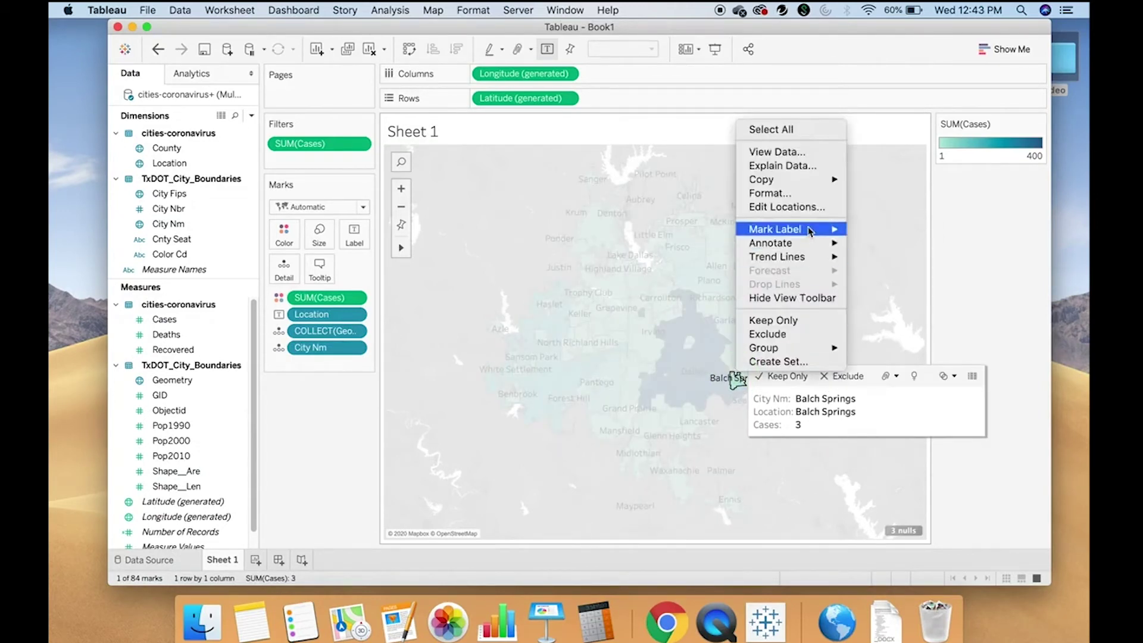
mouse_move(827, 257)
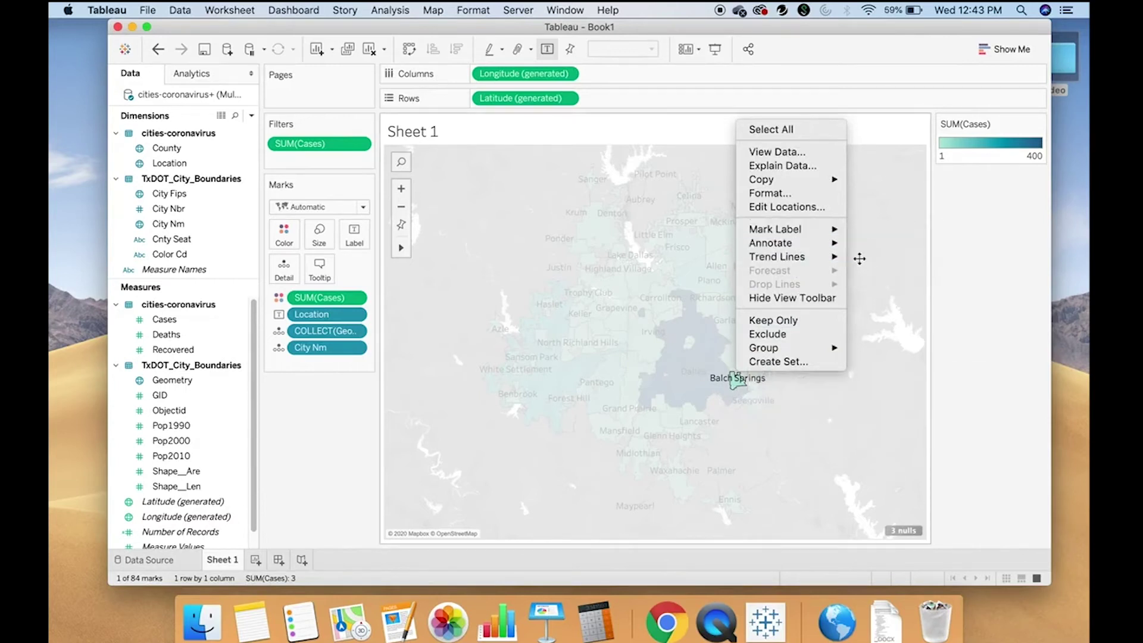
mouse_move(839, 230)
left_click(873, 269)
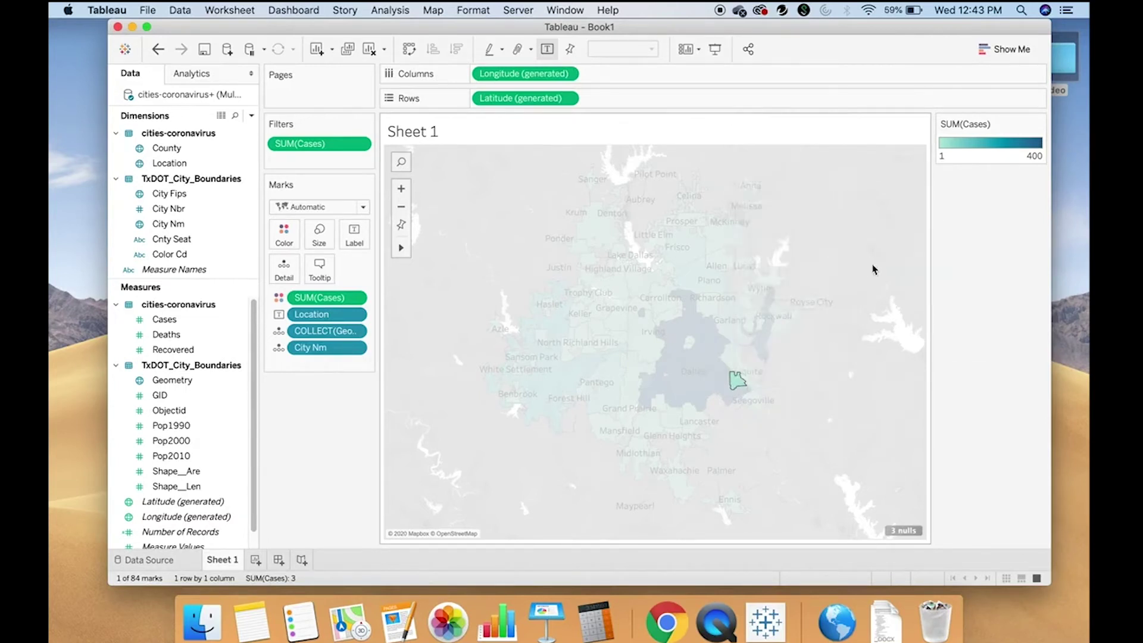
left_click(860, 347)
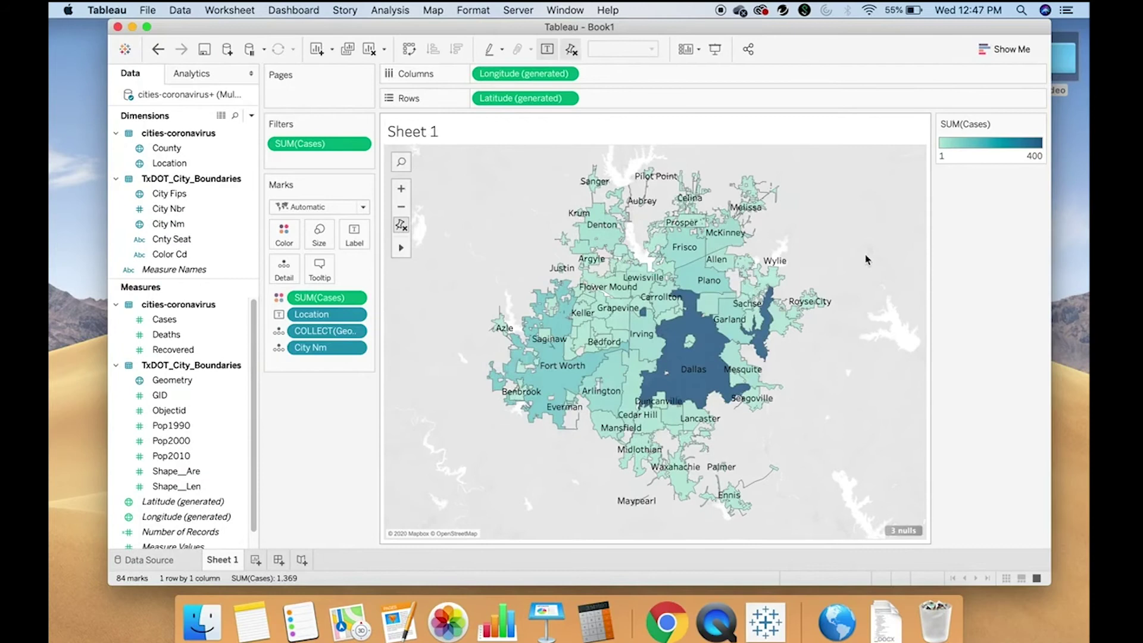
scroll(804, 315, "up", 1)
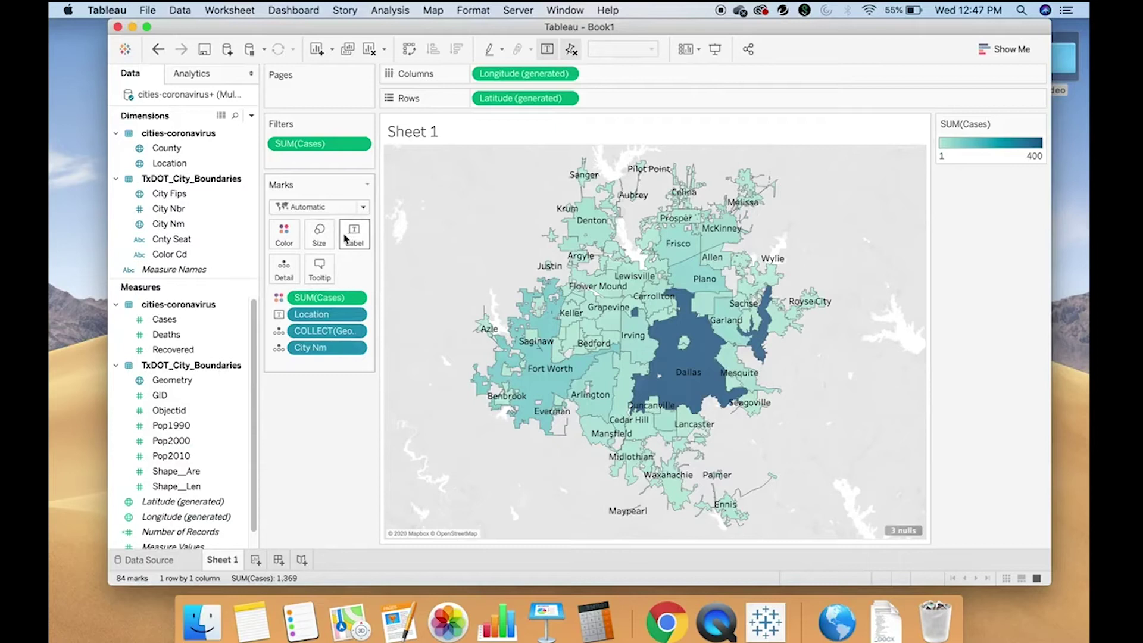
- Make the label font bold and put SUM(Cases) on Size so labels scale with cases
left_click(319, 235)
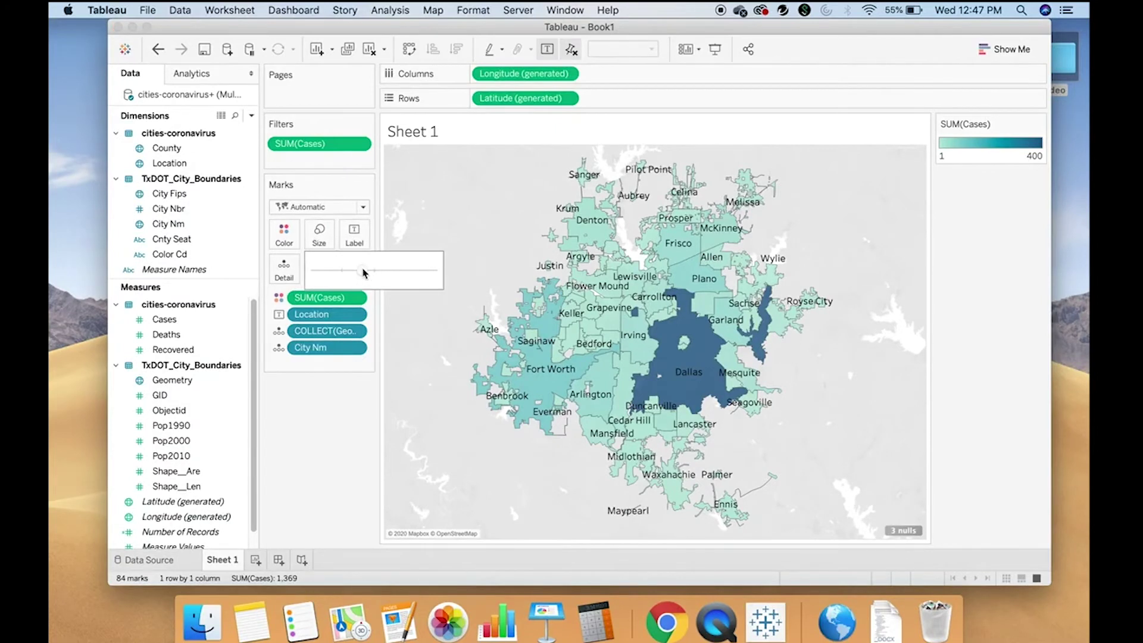
left_click(379, 218)
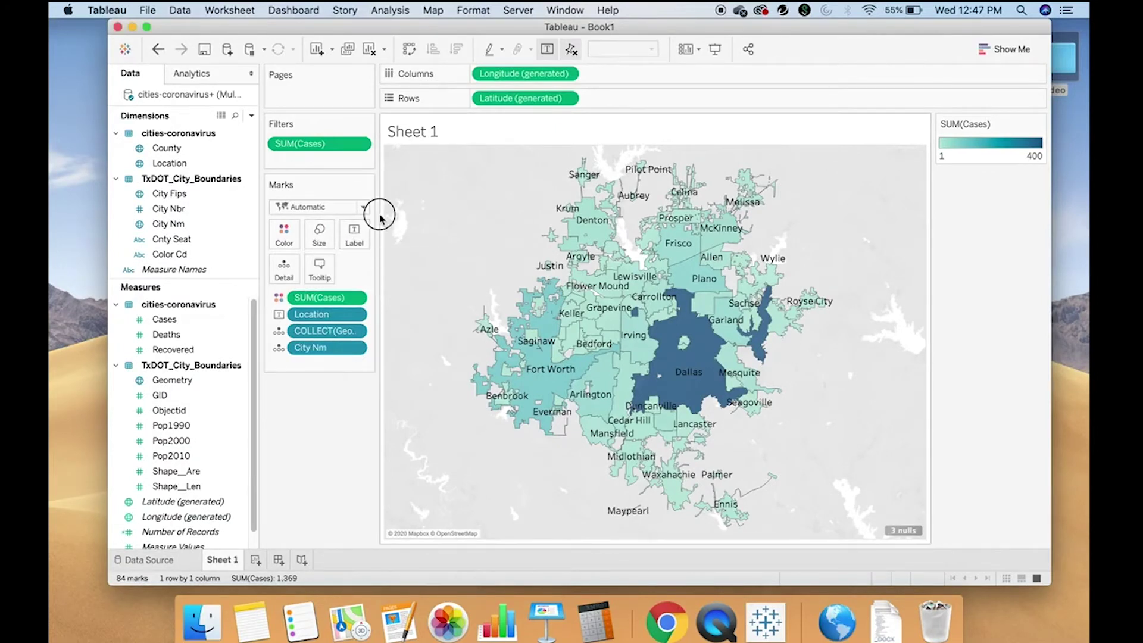
left_click(354, 235)
left_click(495, 330)
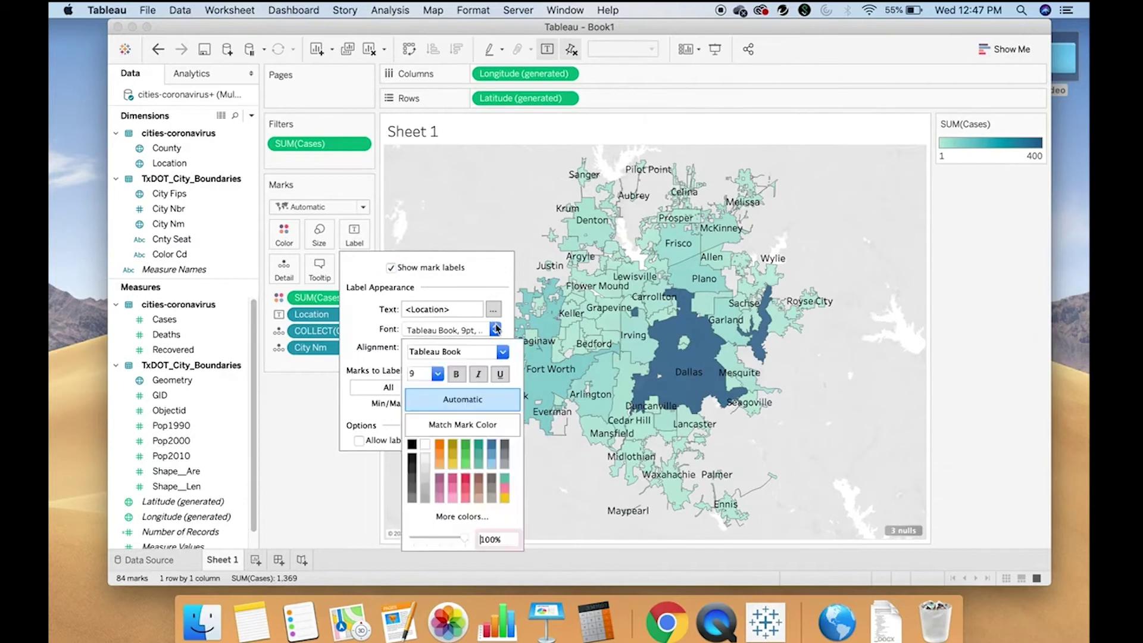
left_click(456, 375)
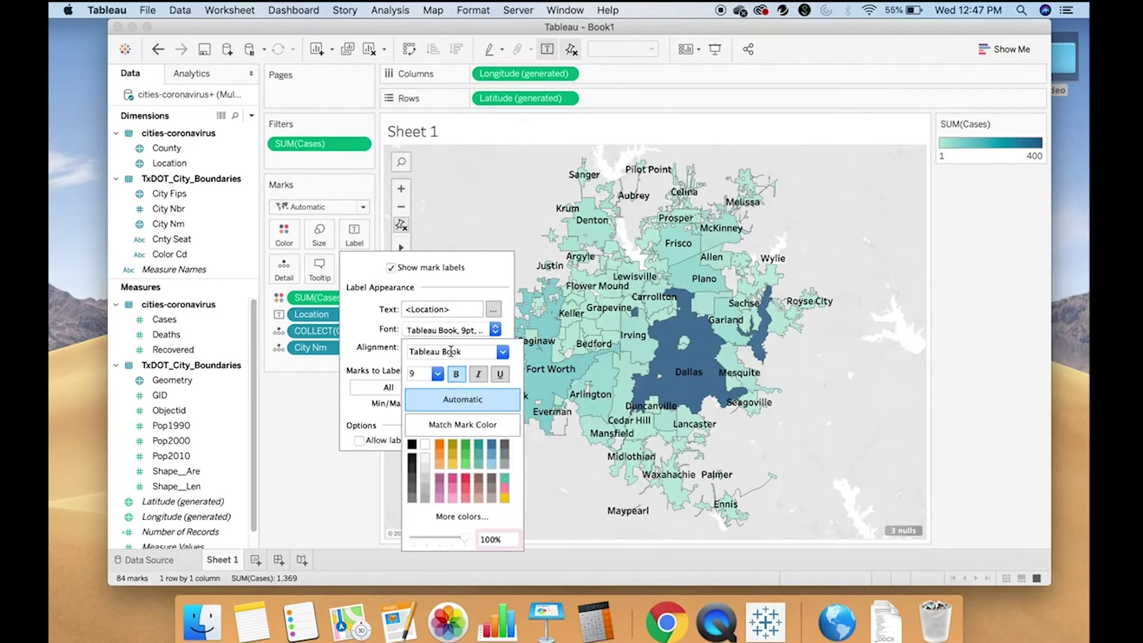
left_click(464, 223)
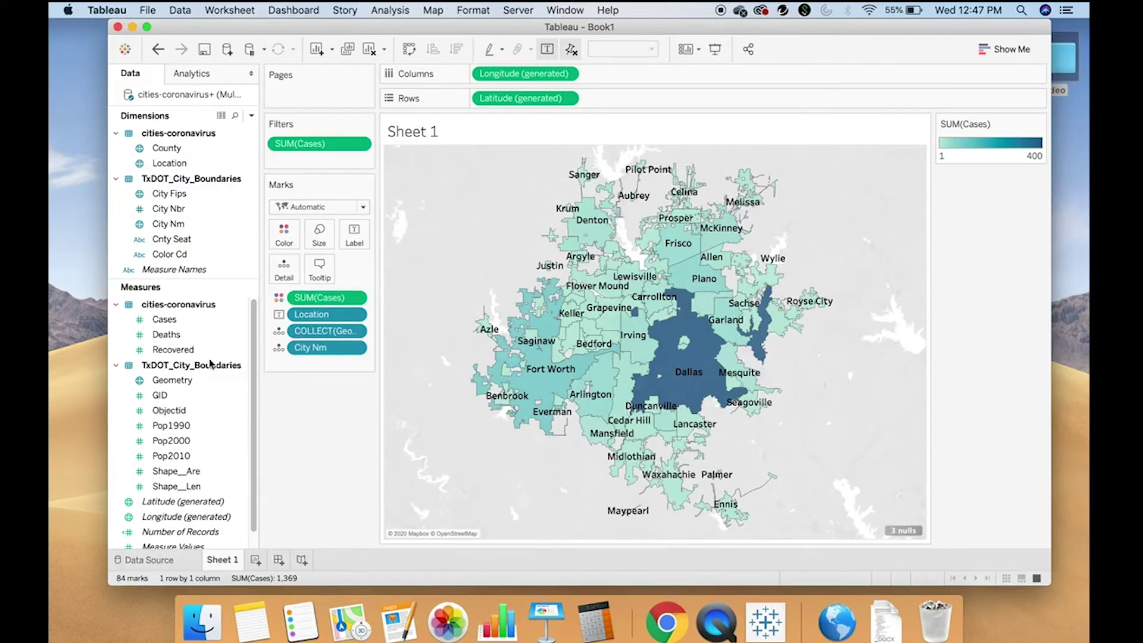
left_click_drag(197, 323, 322, 247)
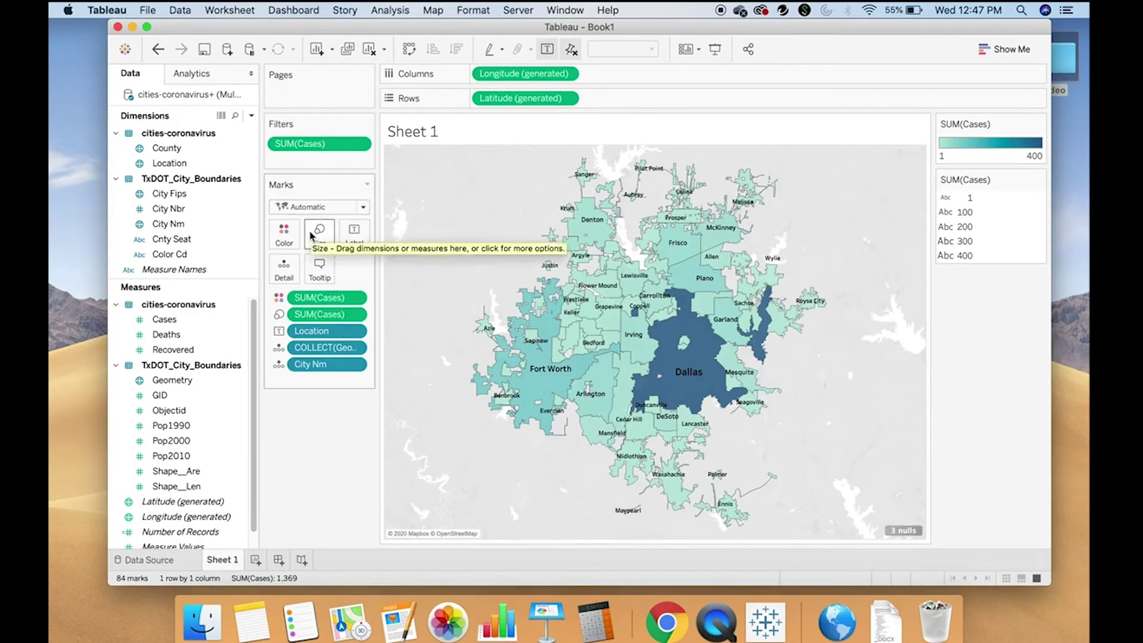
- Drag the Edit Sizes slider toward larger so Dallas gets the largest label
left_click(1039, 181)
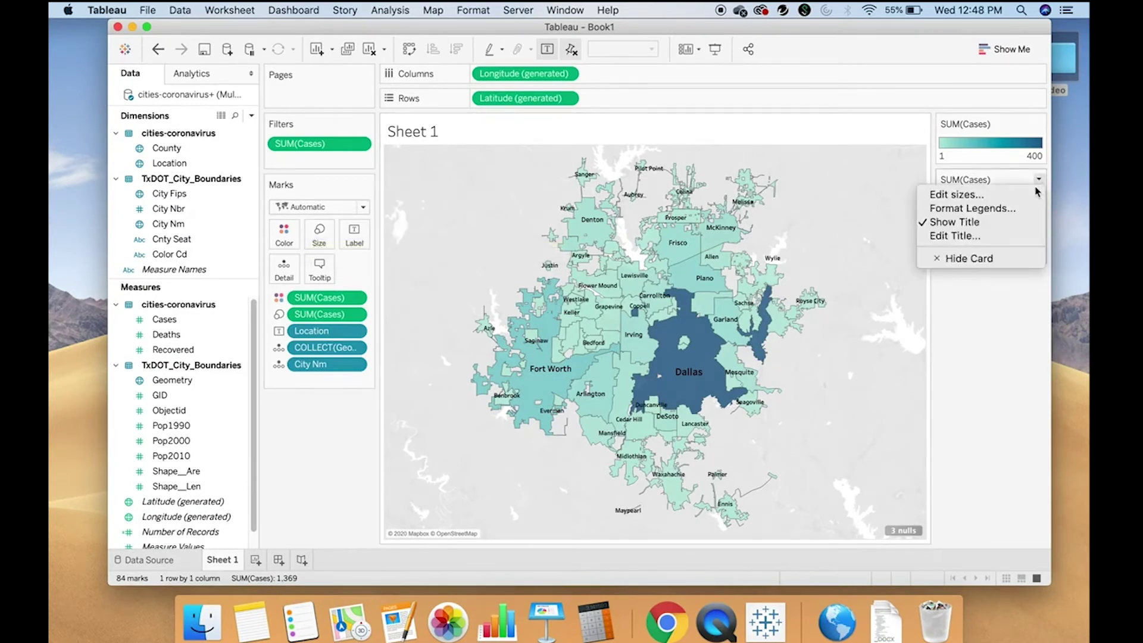
left_click(1006, 194)
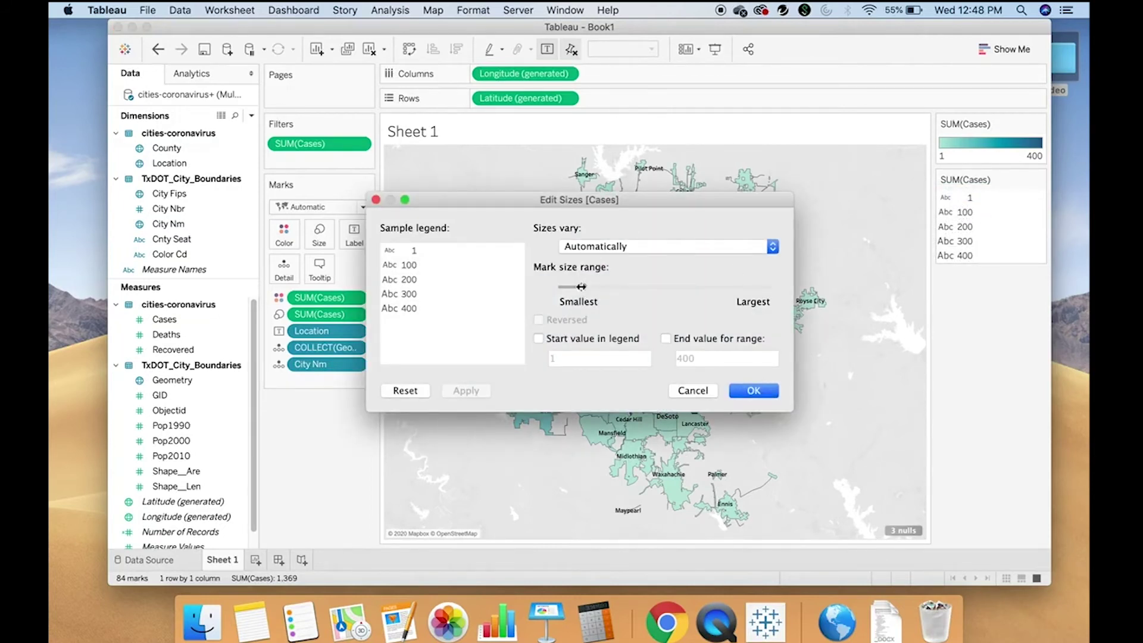
left_click_drag(581, 287, 608, 288)
left_click(466, 391)
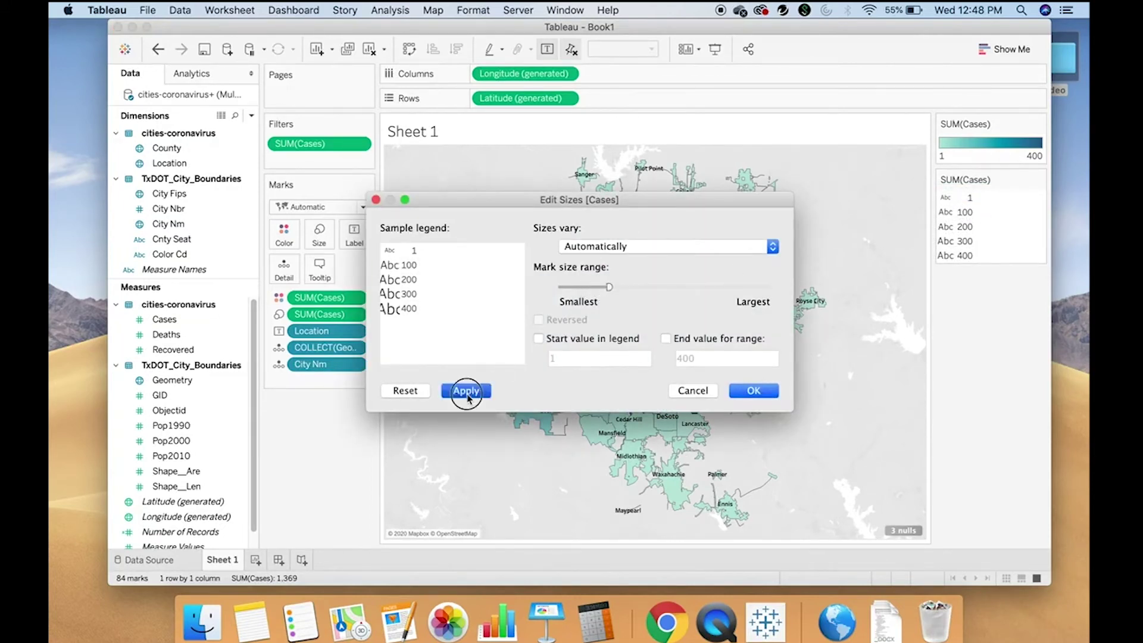
left_click(766, 395)
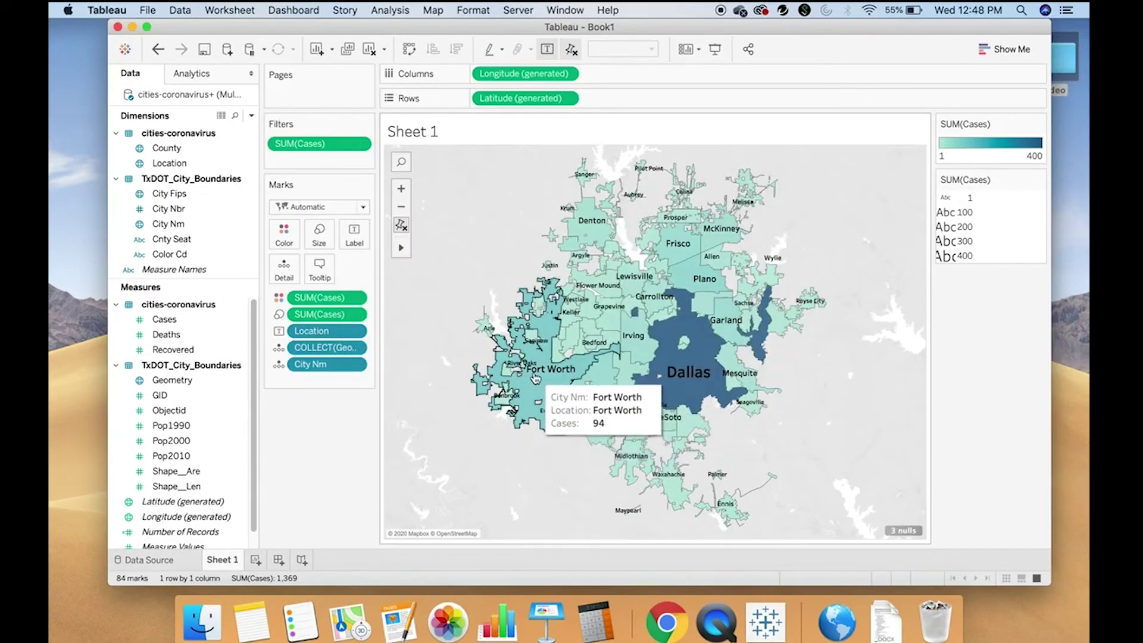
left_click(541, 369)
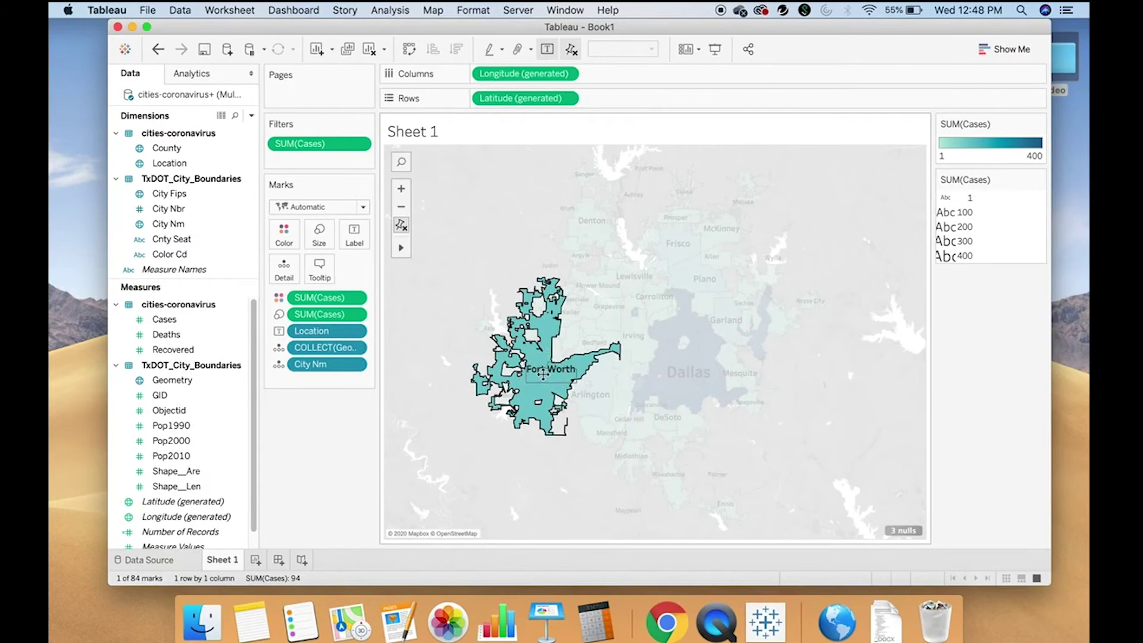
left_click(460, 323)
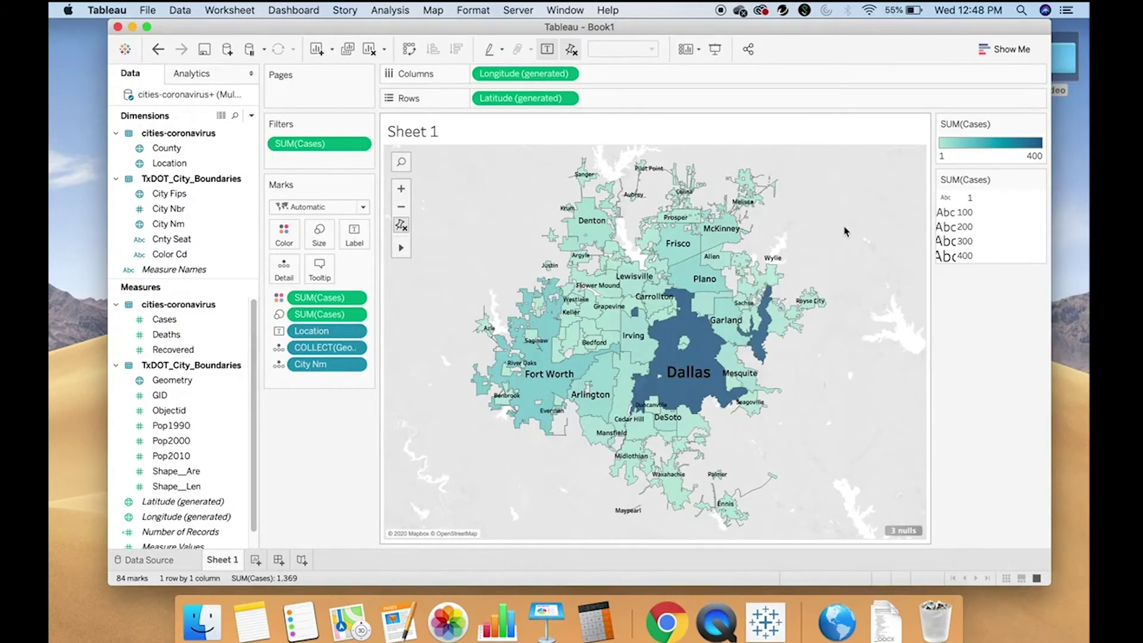
- Recolour the cases legend with the Blue Light palette
left_click(1038, 123)
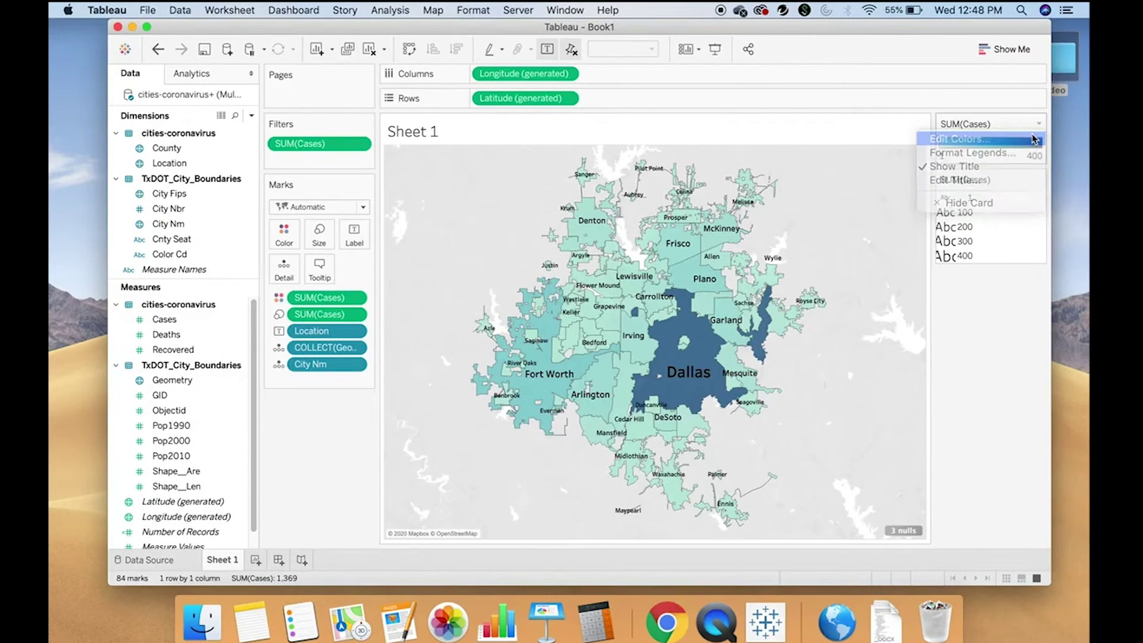
left_click(1033, 140)
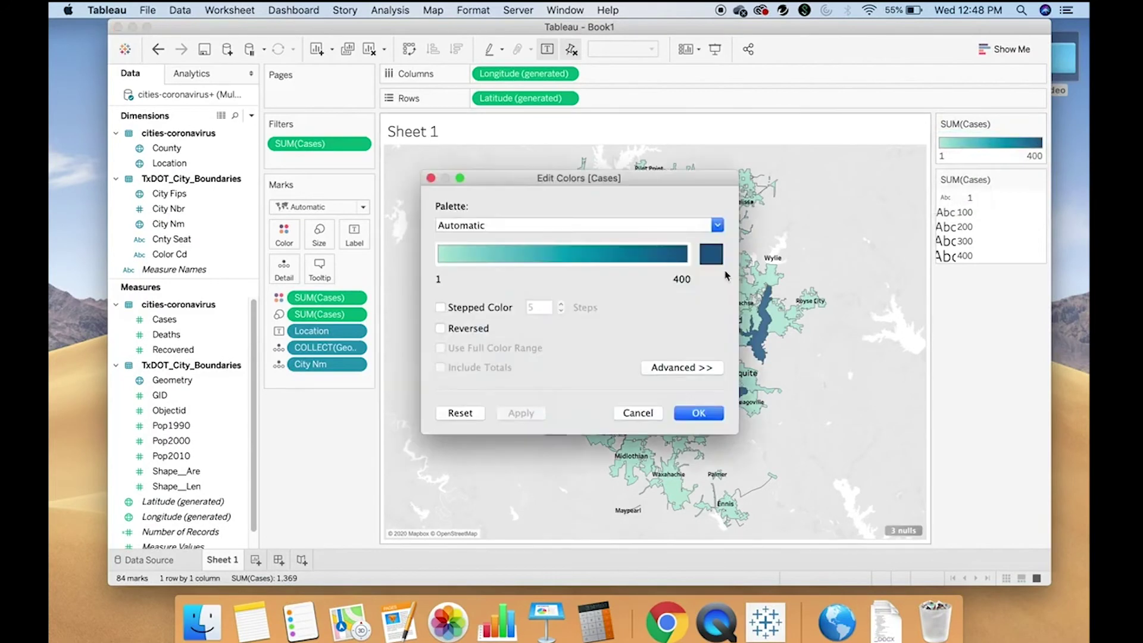
left_click(718, 225)
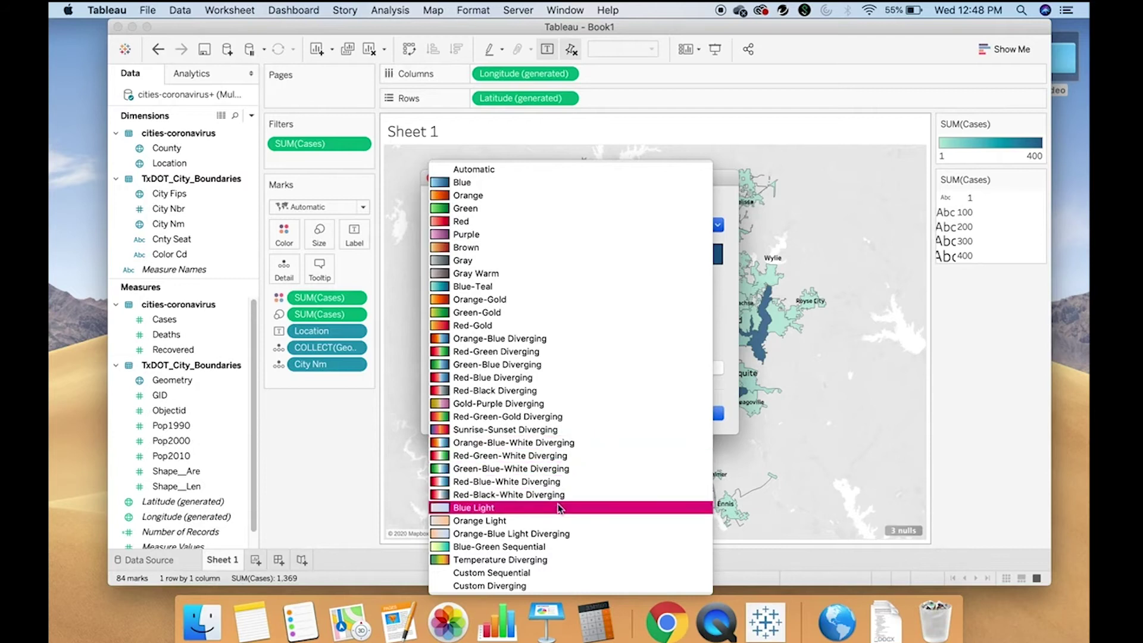
left_click(572, 507)
left_click(698, 412)
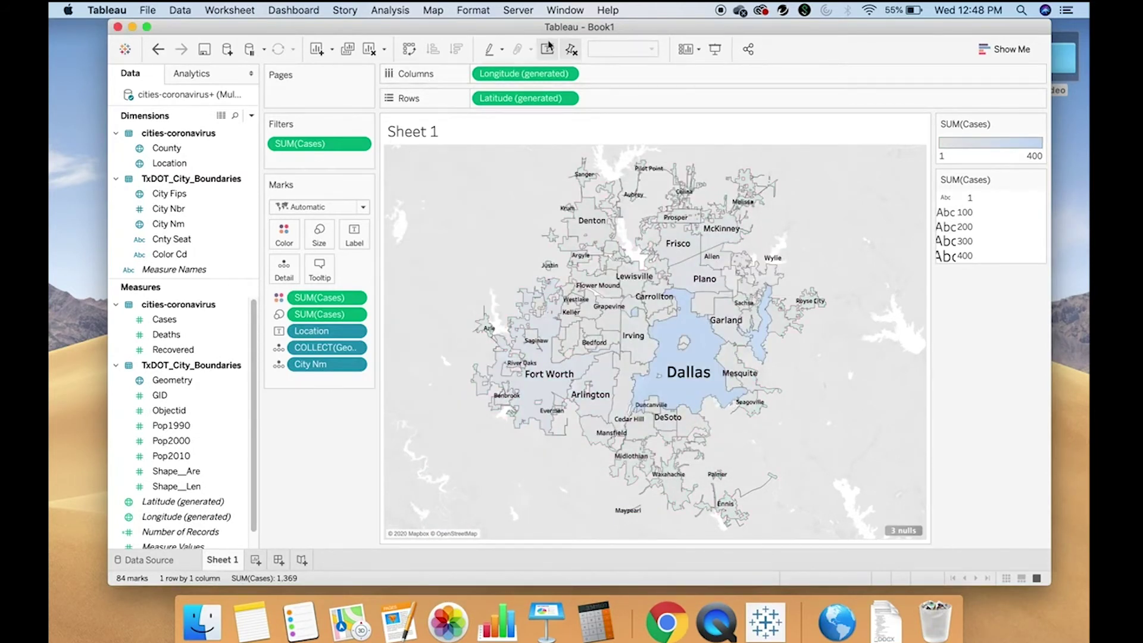
- Set the background map style to Dark and turn on the Streets, Highways layer
left_click(431, 10)
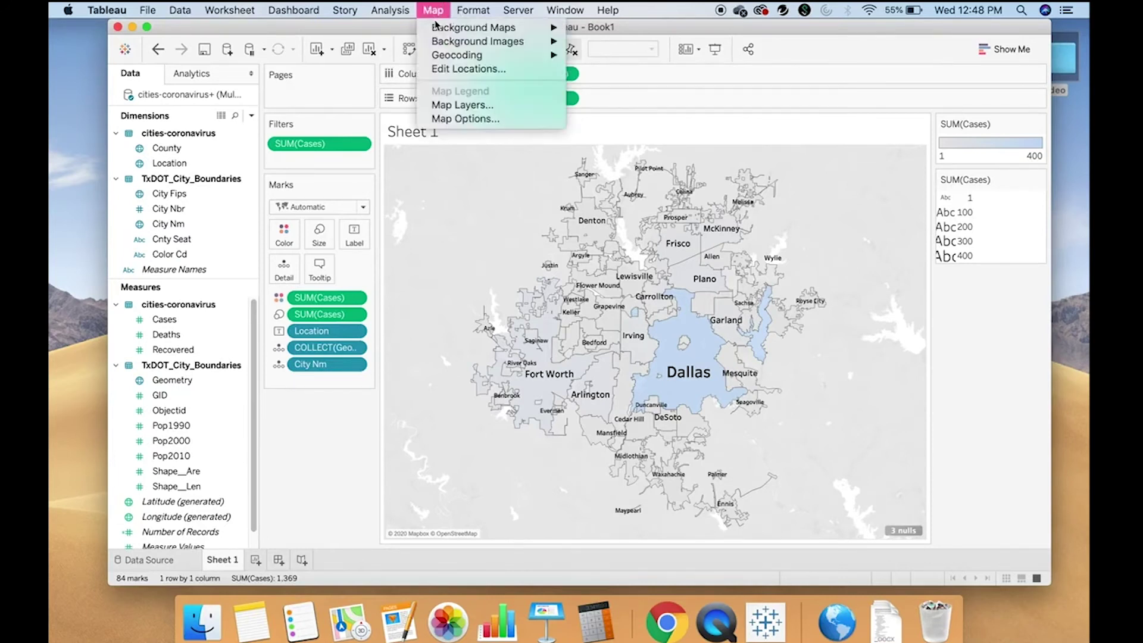
left_click(447, 105)
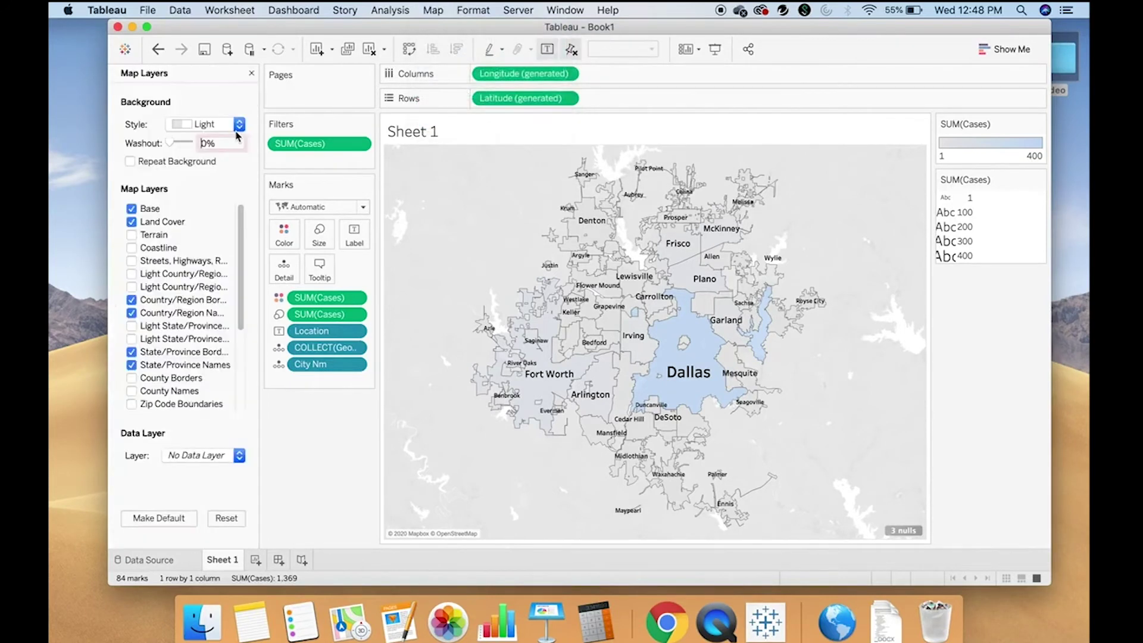
left_click(215, 124)
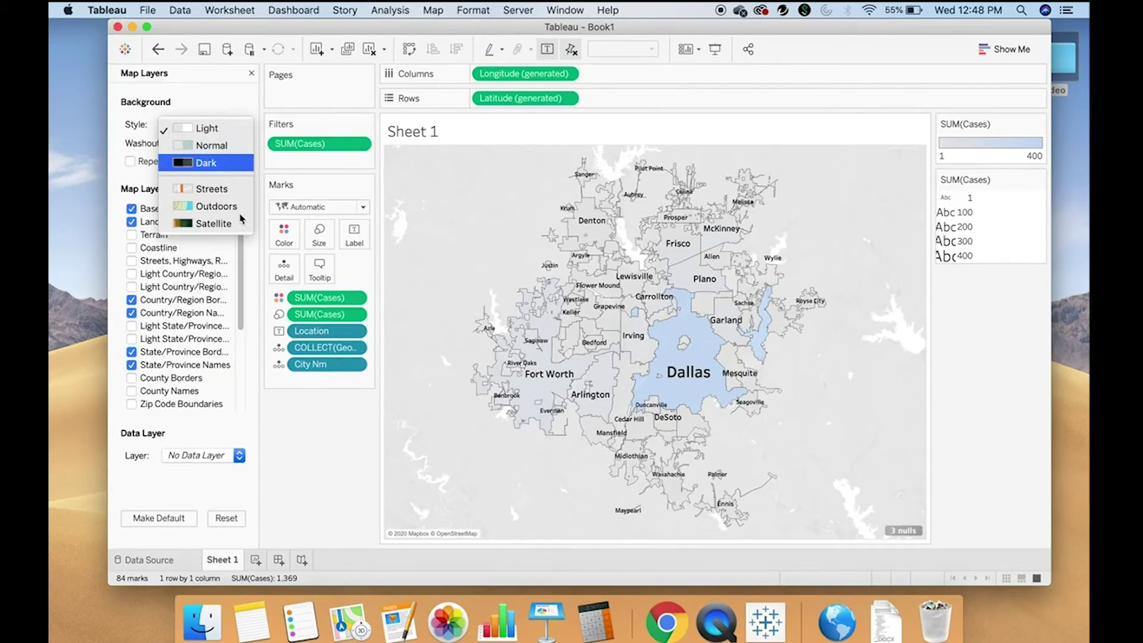
left_click(206, 163)
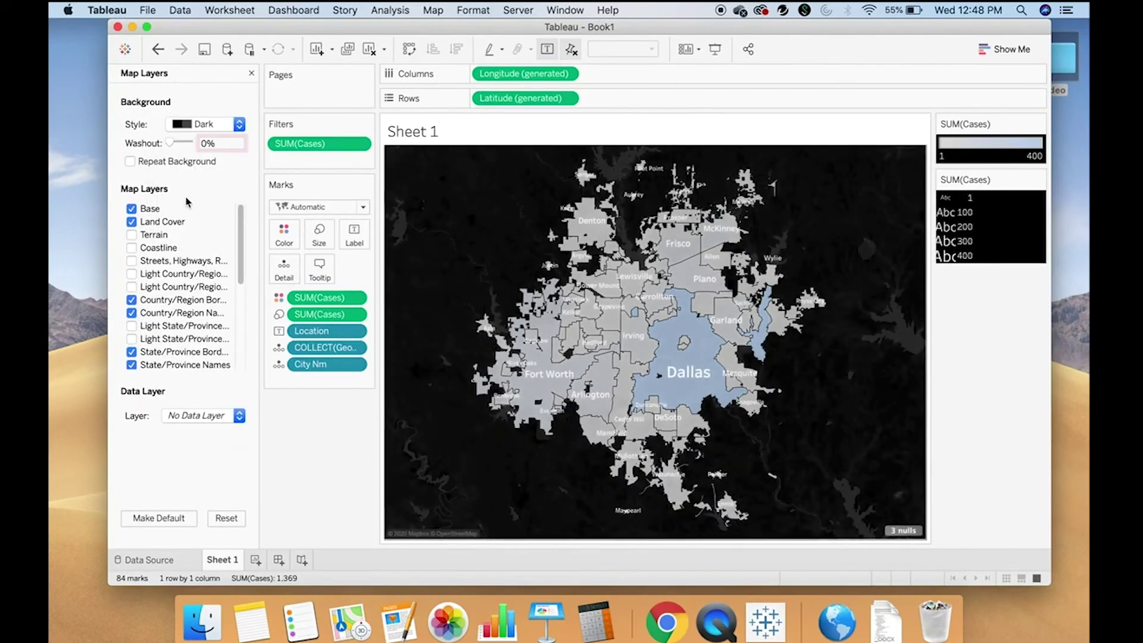
left_click(169, 262)
left_click(142, 262)
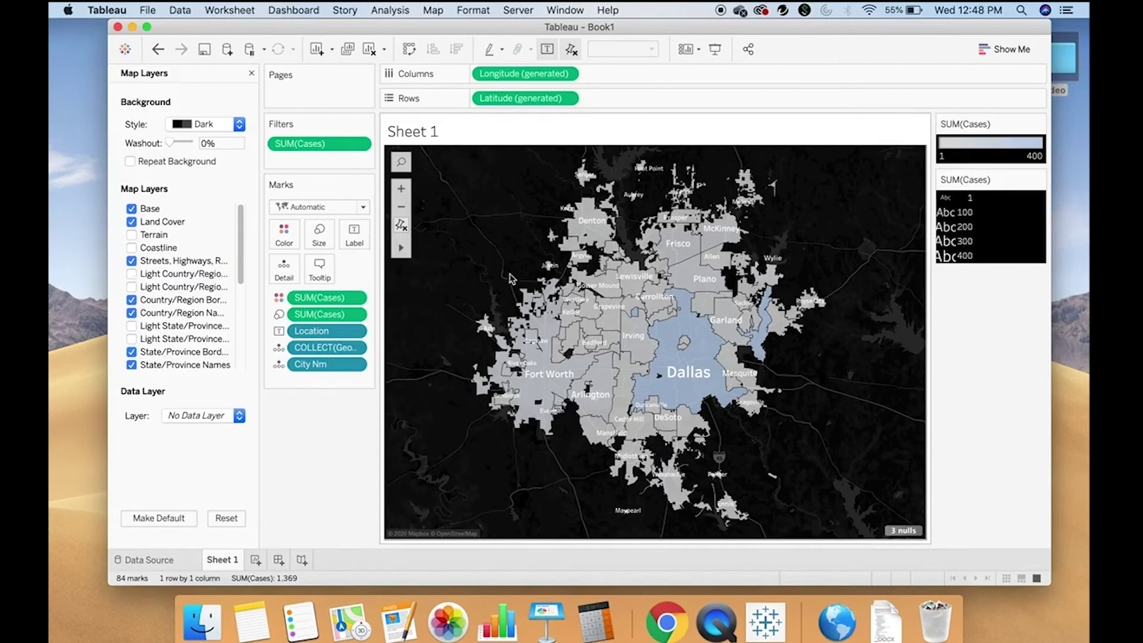
- Shade the cases map with a custom sequential red palette in 5 stepped colours
left_click(1039, 124)
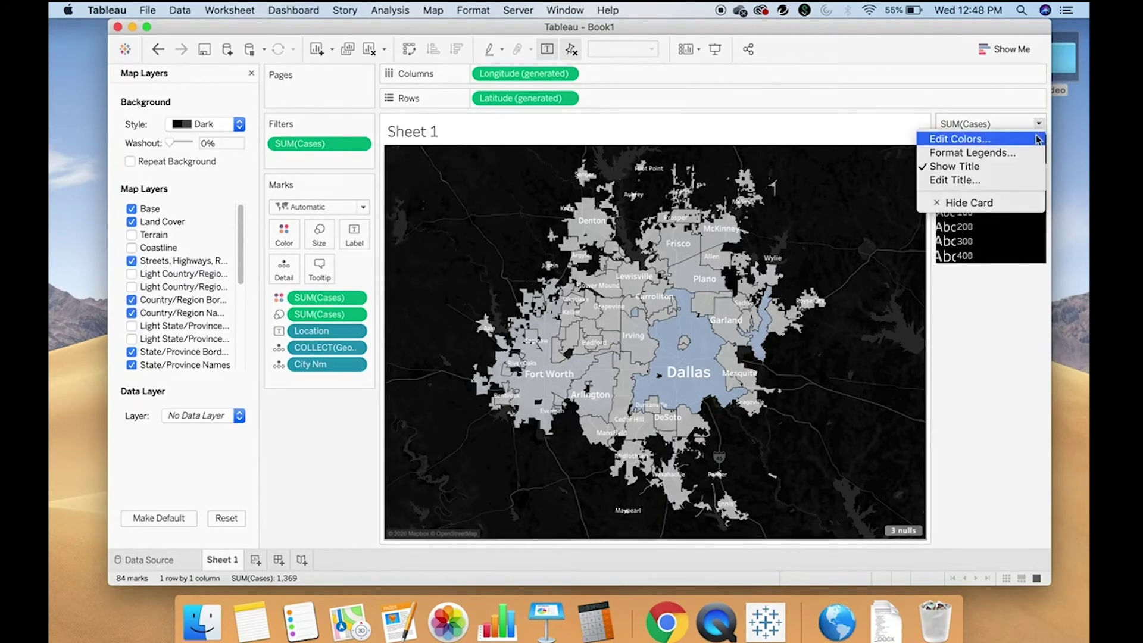
left_click(1038, 138)
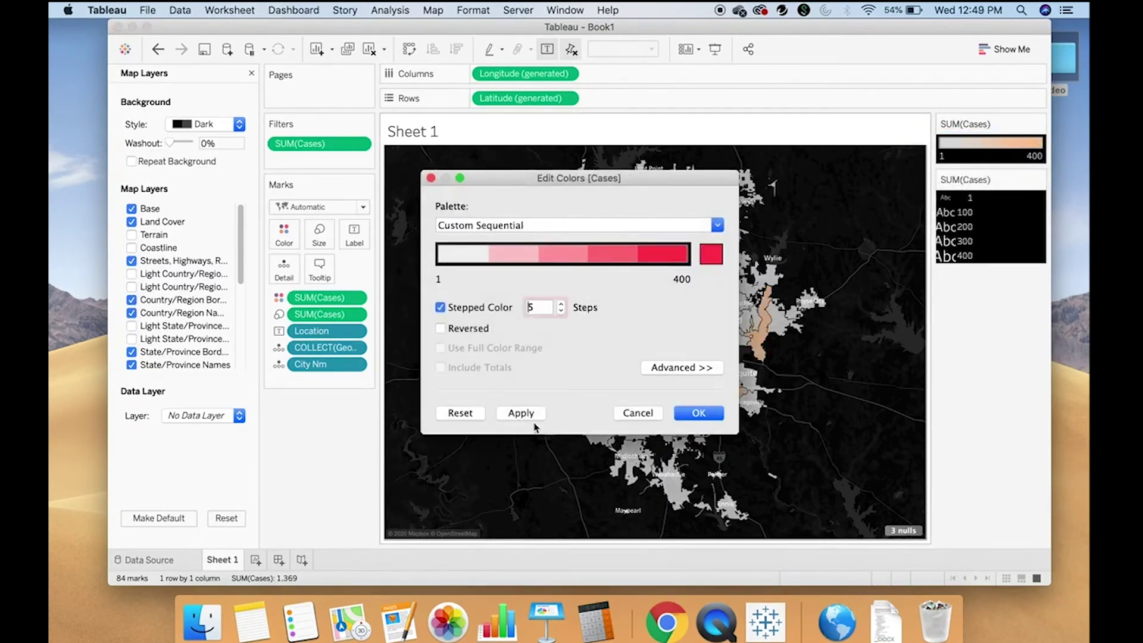
left_click(534, 423)
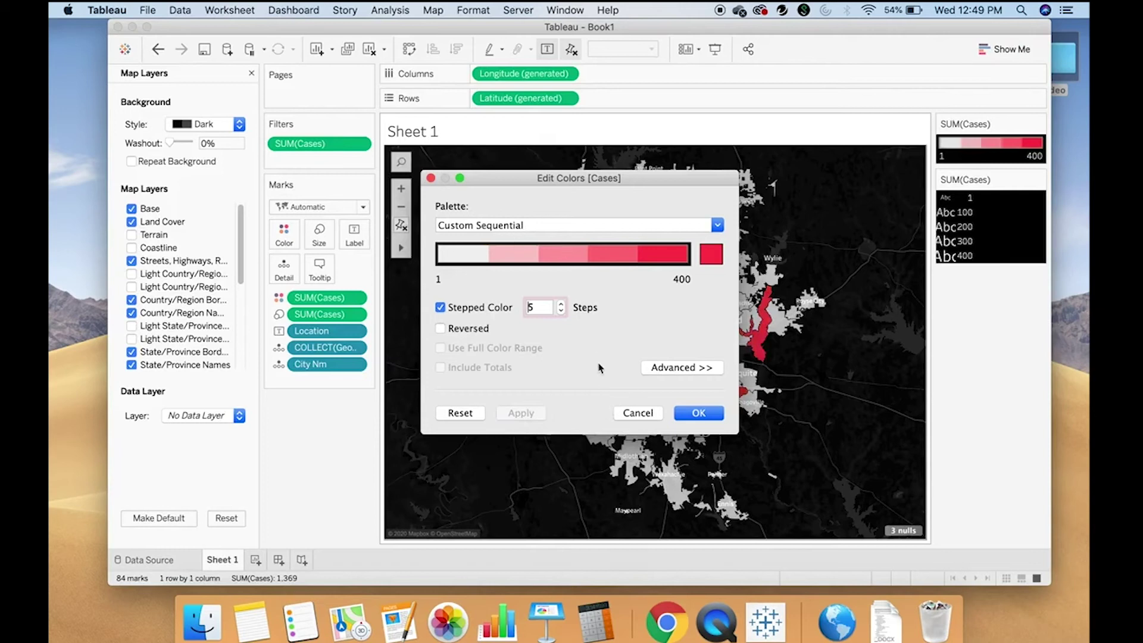
left_click(698, 412)
right_click(880, 435)
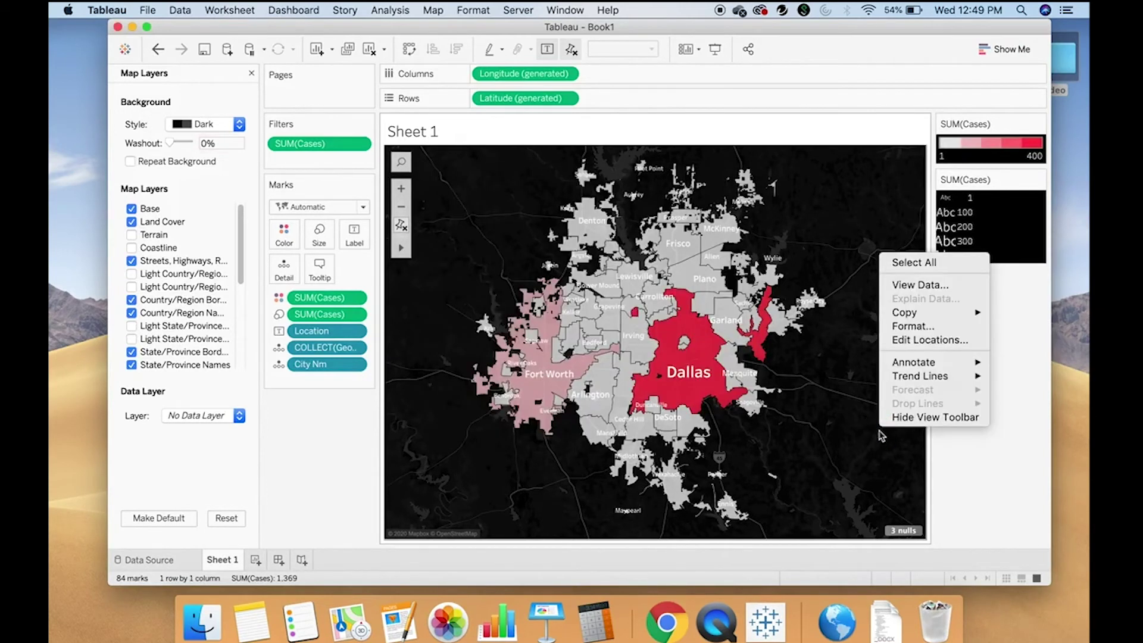
left_click(854, 439)
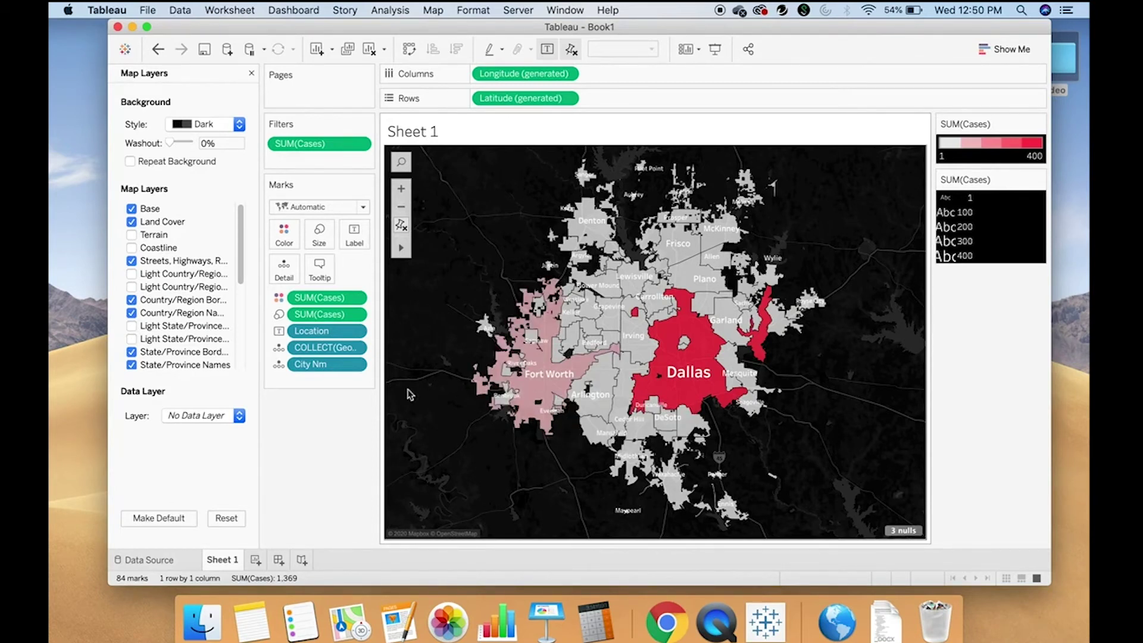
- Change the label font colour to black
left_click(352, 239)
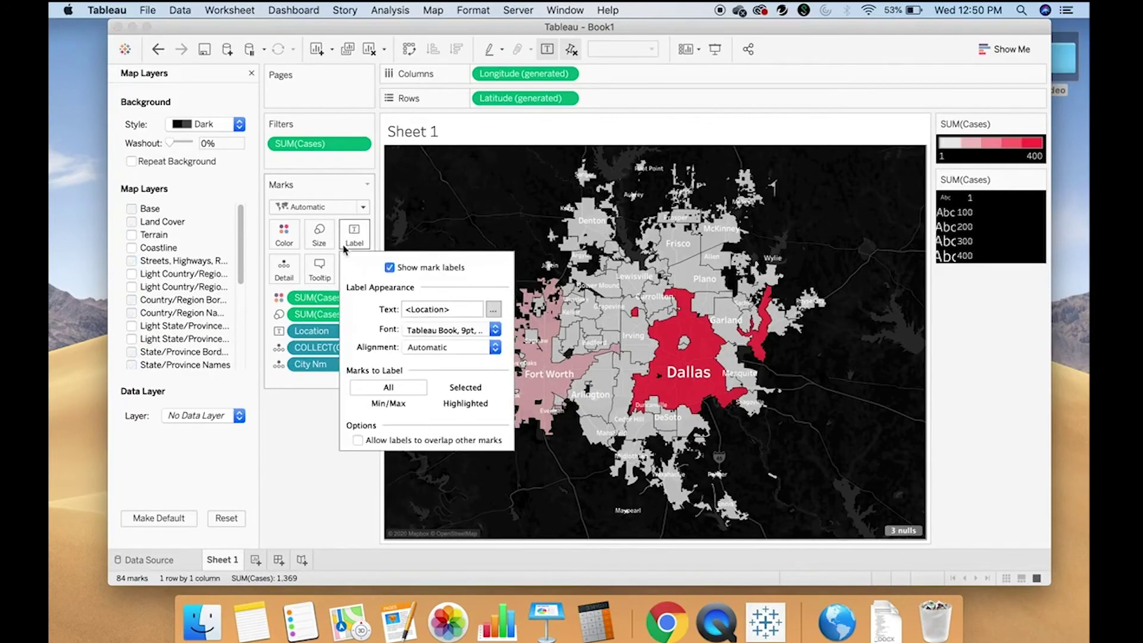
left_click(495, 329)
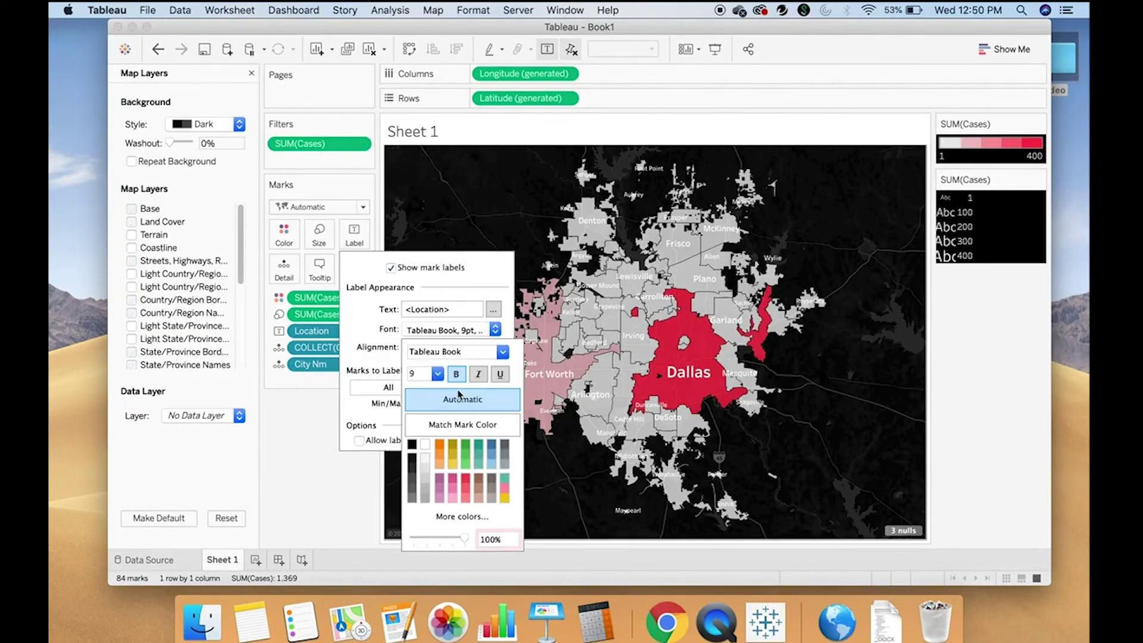
left_click(412, 443)
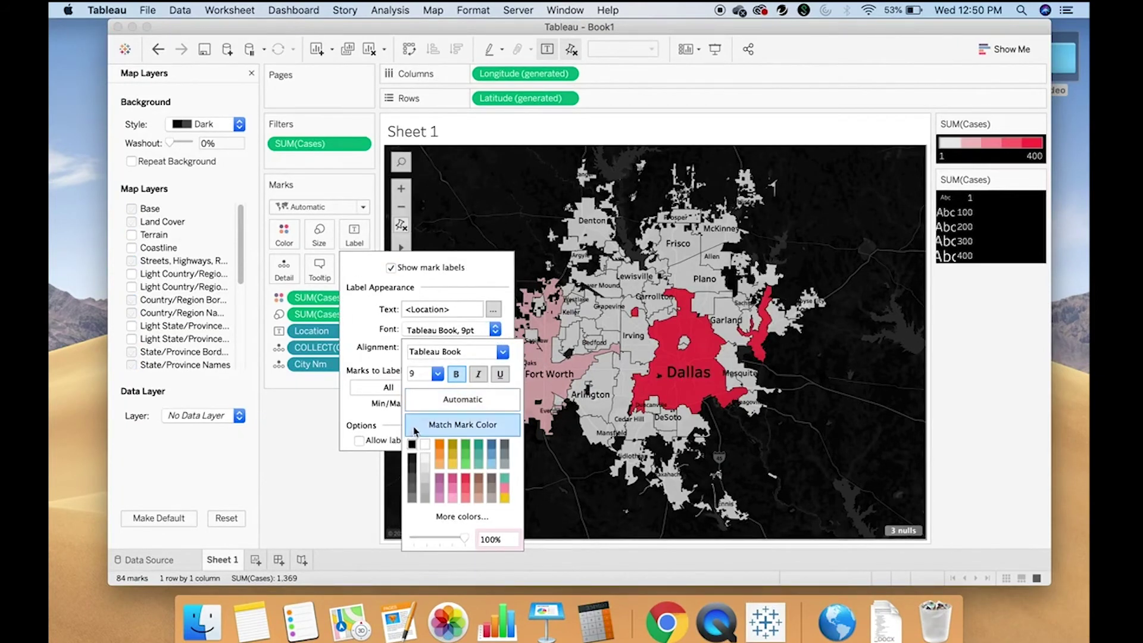
left_click(821, 408)
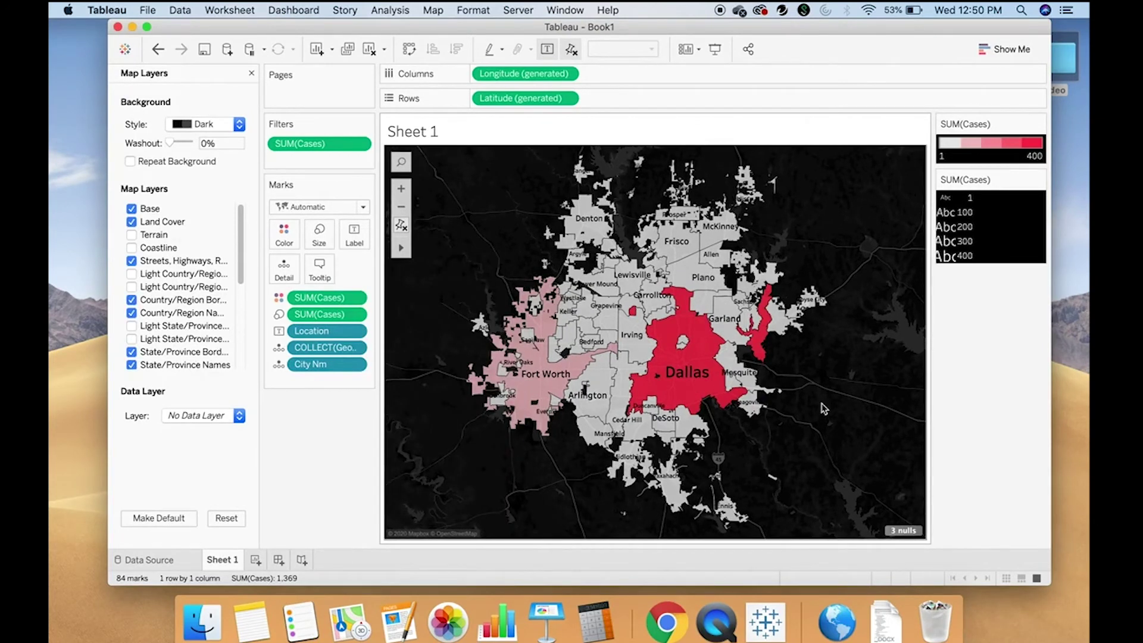
- Remove 'Nm' and the <City Nm> line so the tooltip reads City: <Location> and Cases
left_click(332, 280)
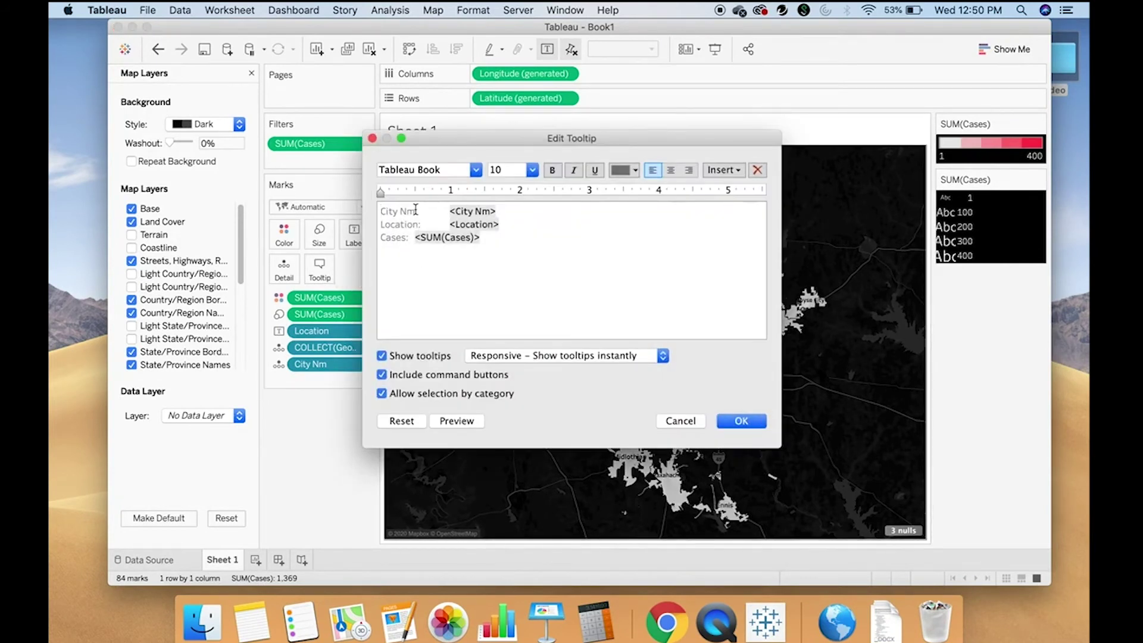
left_click_drag(416, 210, 398, 210)
key("BackSpace")
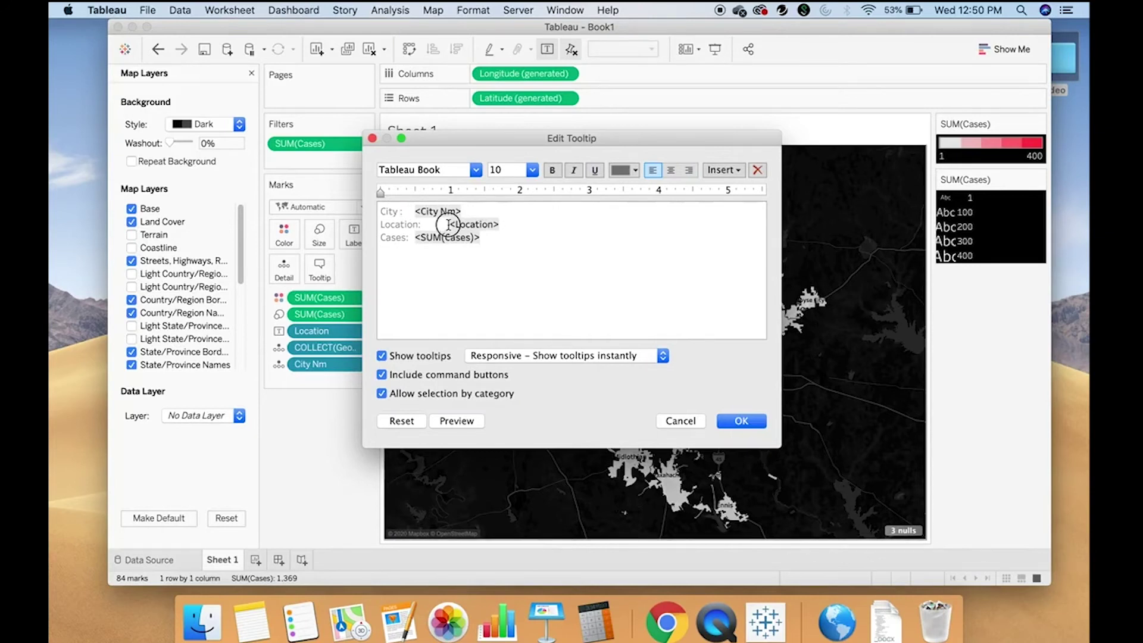
left_click_drag(447, 224, 403, 209)
key("BackSpace")
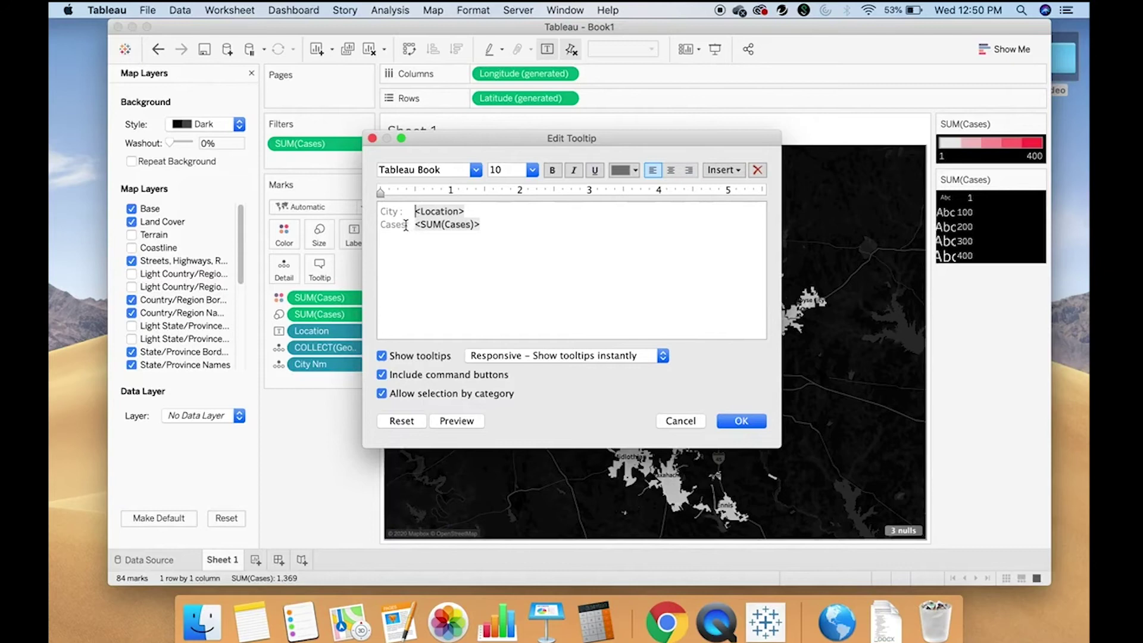
left_click(732, 422)
mouse_move(714, 391)
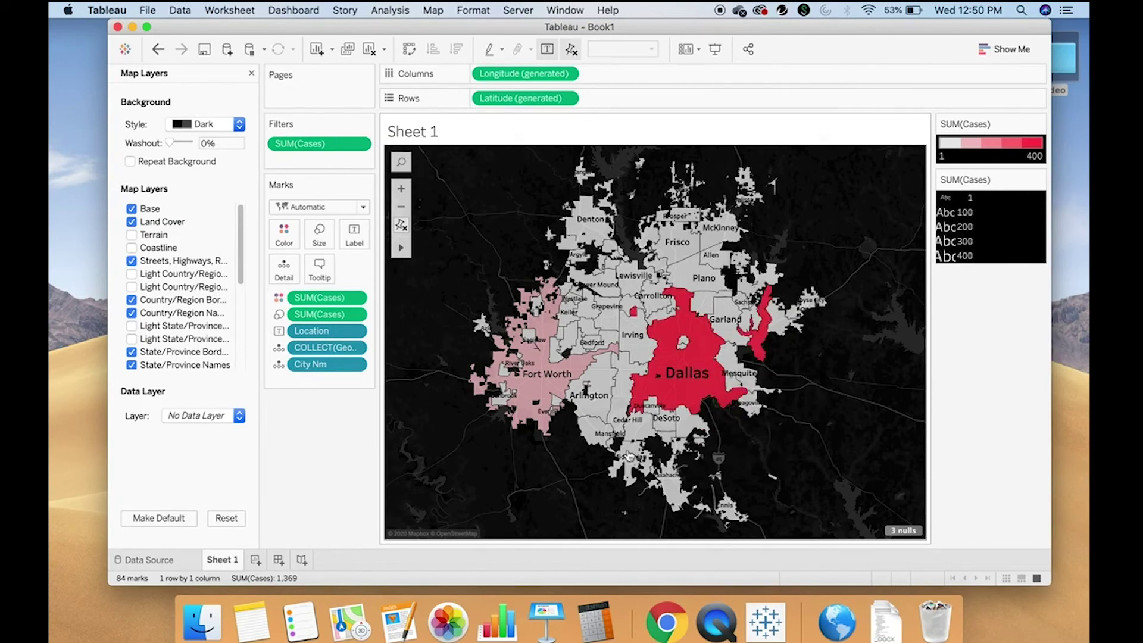
- On a new Sheet 2, plot the city geometry with City Nm on Detail
left_click(255, 560)
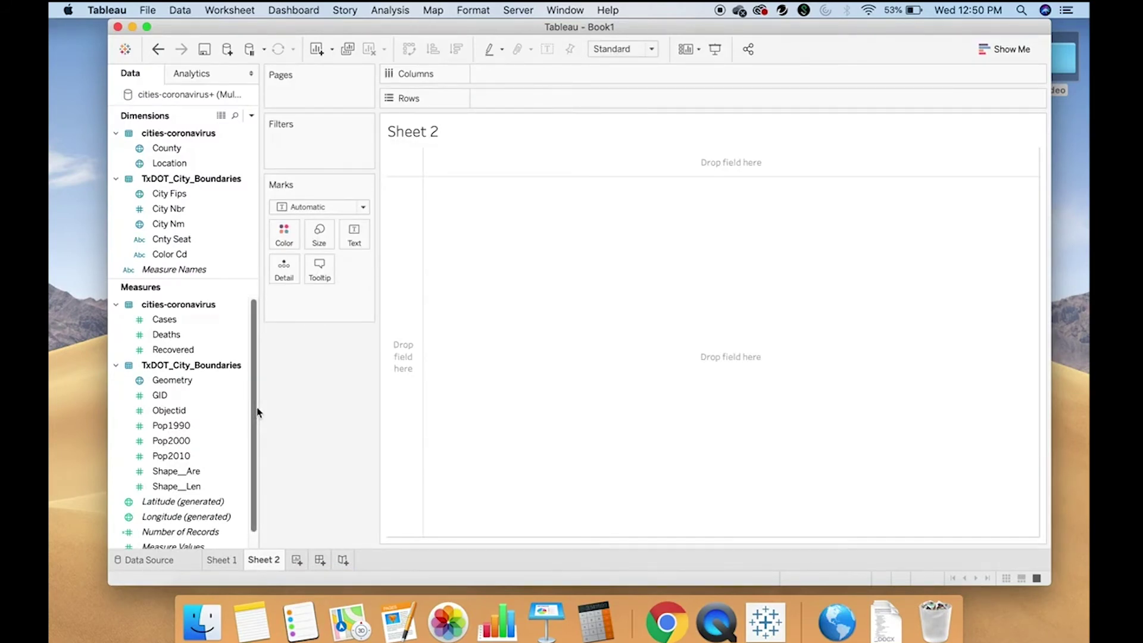
left_click_drag(226, 379, 507, 360)
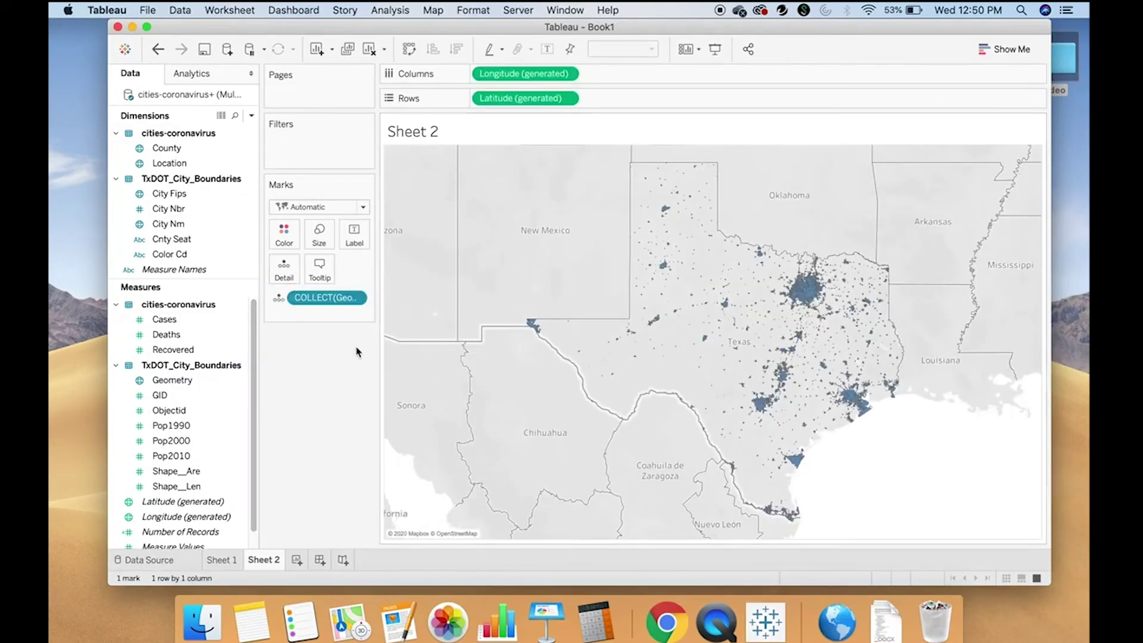
left_click(194, 337)
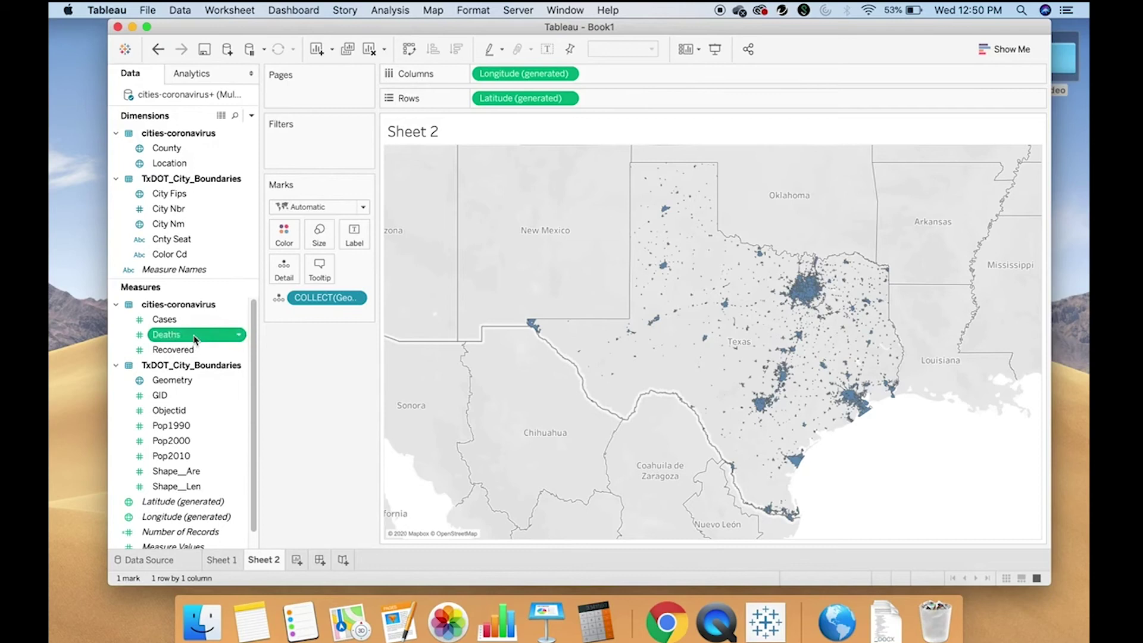
left_click_drag(189, 224, 275, 269)
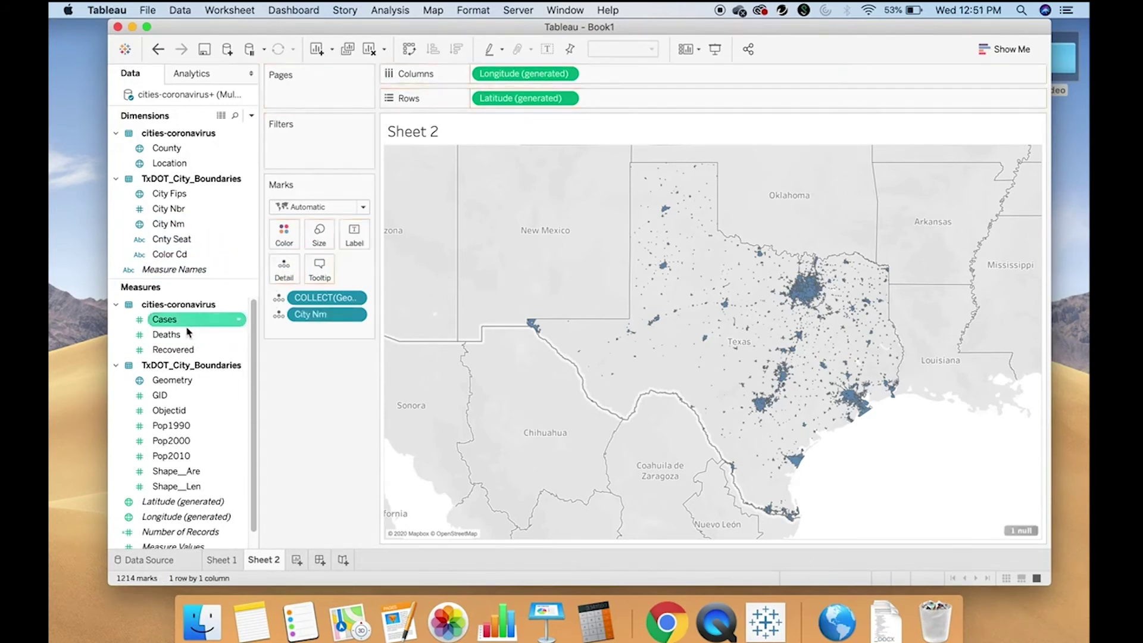
- Size the marks by SUM(Deaths) as circles, then drag Deaths to Filters
left_click_drag(181, 340, 294, 255)
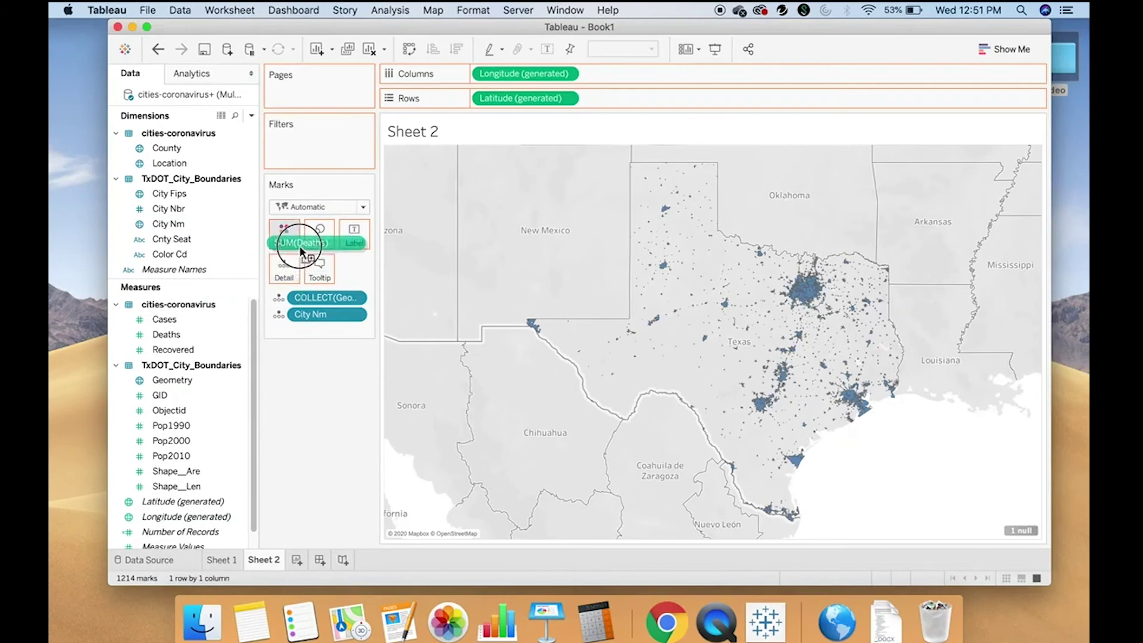
left_click_drag(299, 245, 306, 241)
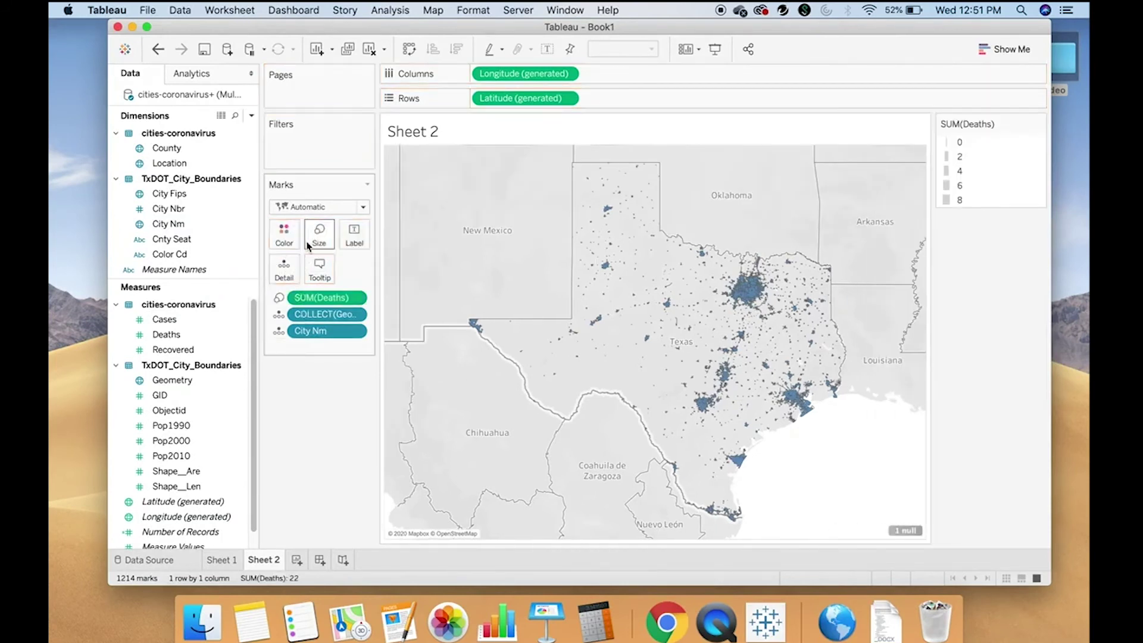
left_click(353, 208)
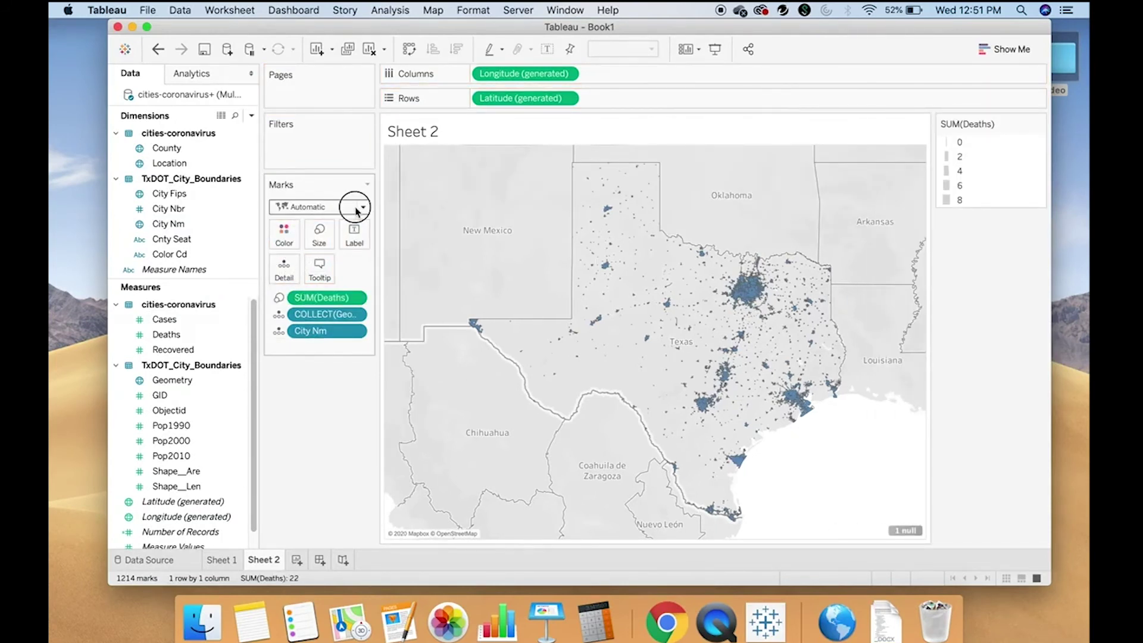
left_click(320, 305)
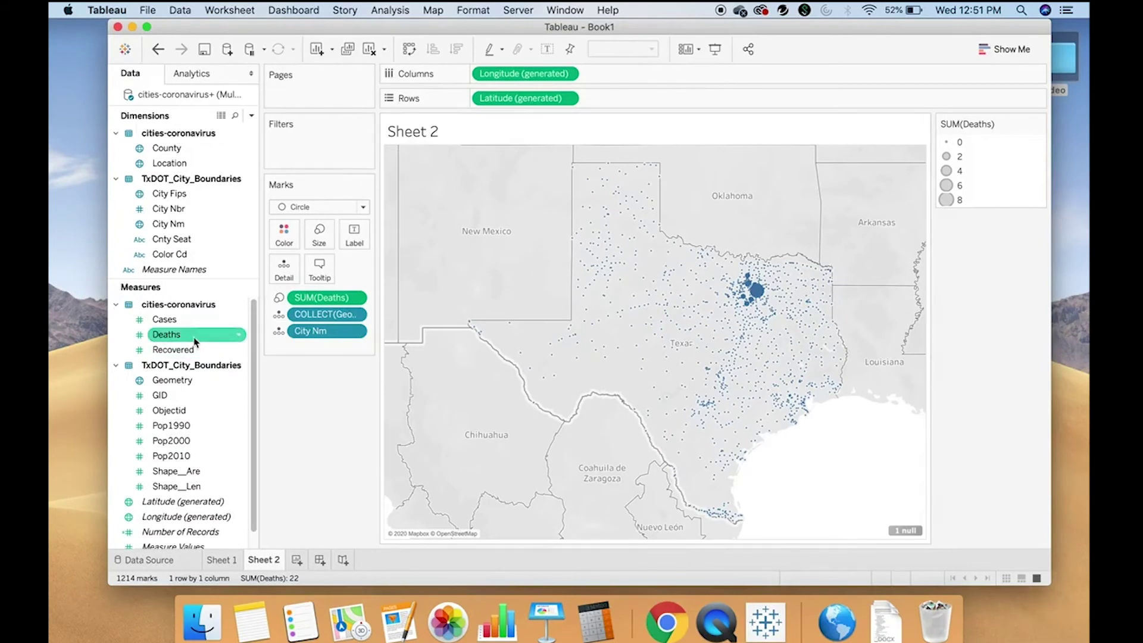
left_click_drag(194, 342, 305, 154)
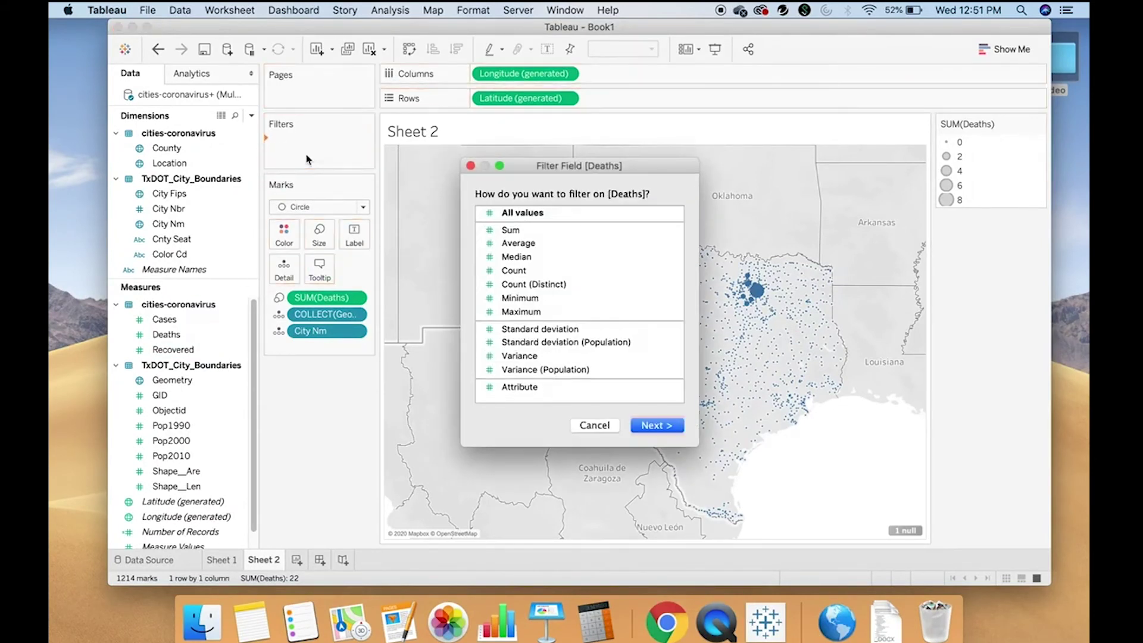
- Filter SUM(Deaths) to at least 1, leaving 11 city circles
left_click(540, 232)
left_click(648, 429)
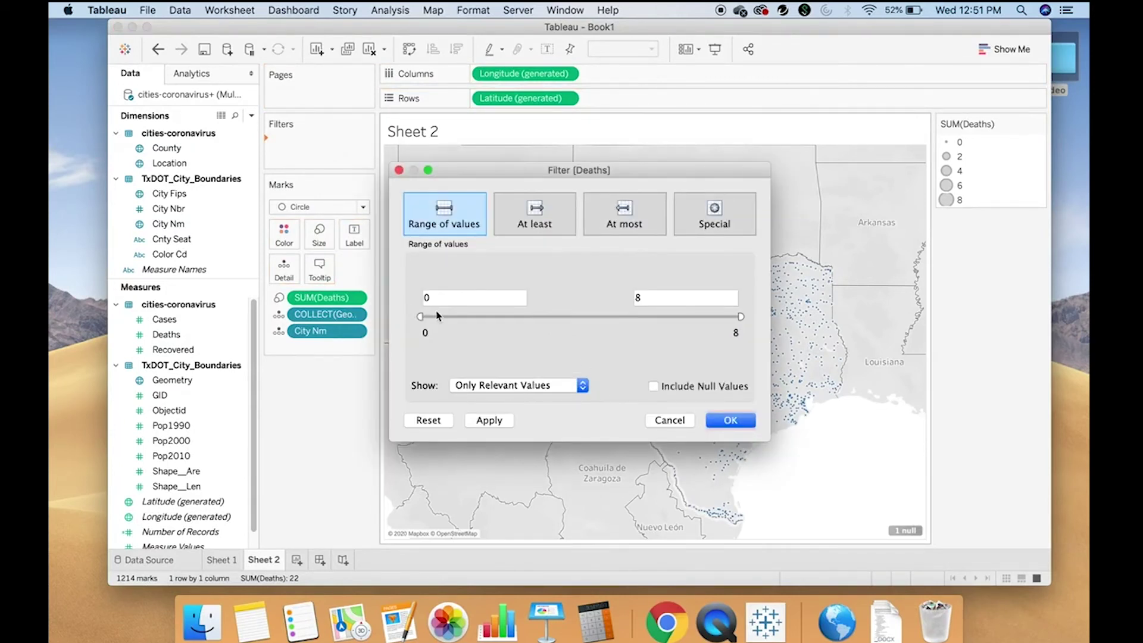
left_click(535, 225)
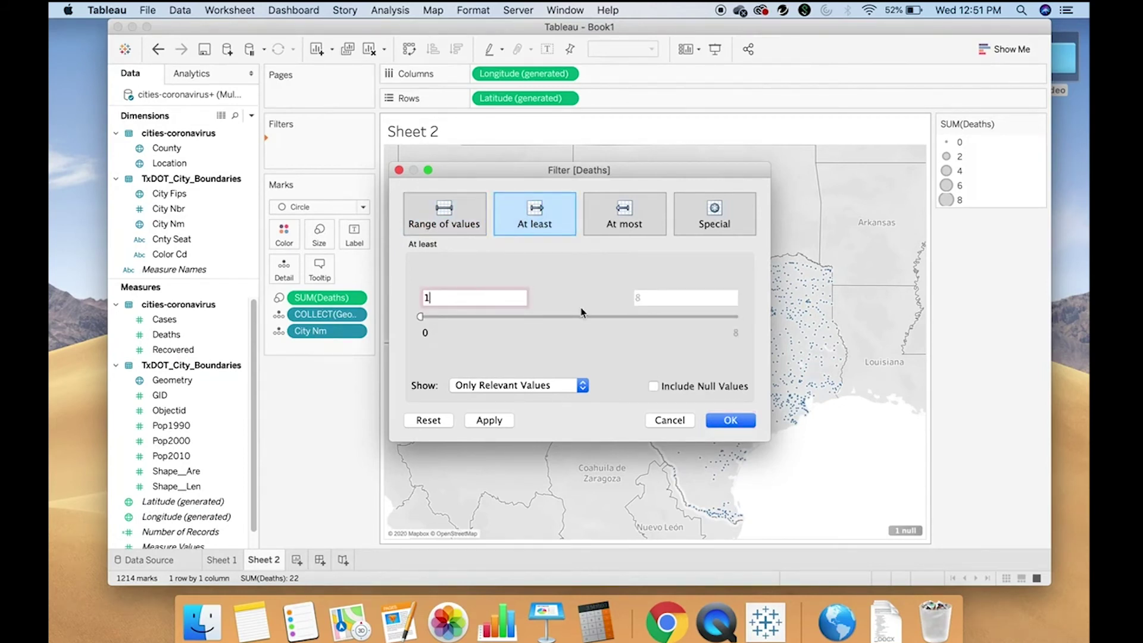
left_click(588, 291)
left_click(721, 420)
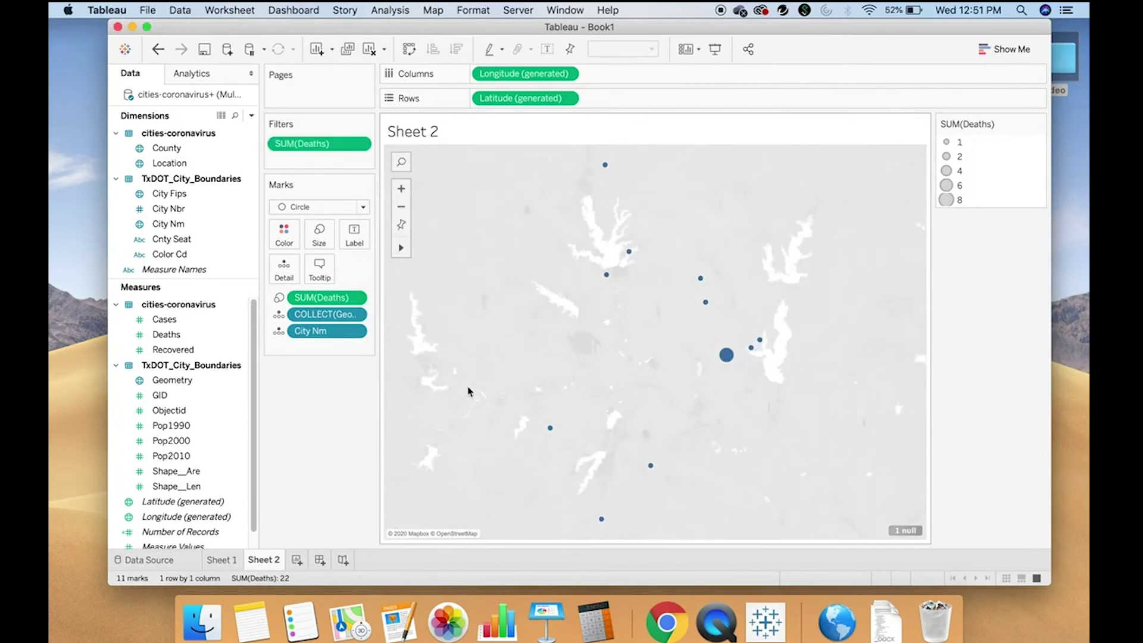
- Label the circles with Location, enlarge them, and colour them by SUM(Deaths)
left_click_drag(170, 163, 355, 236)
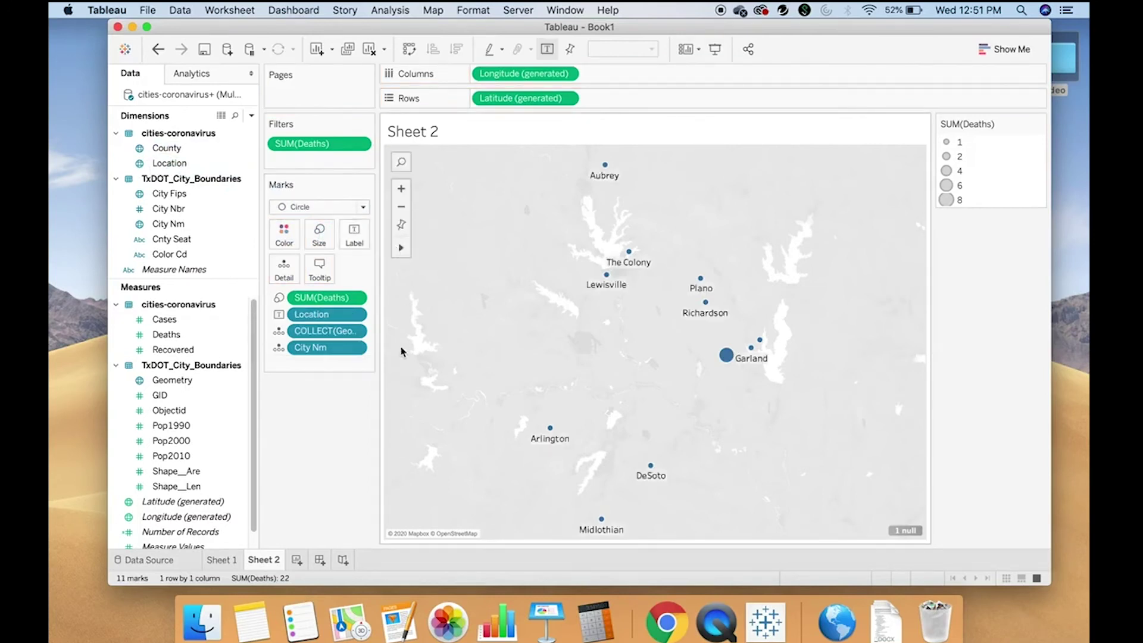
left_click(317, 238)
left_click(365, 271)
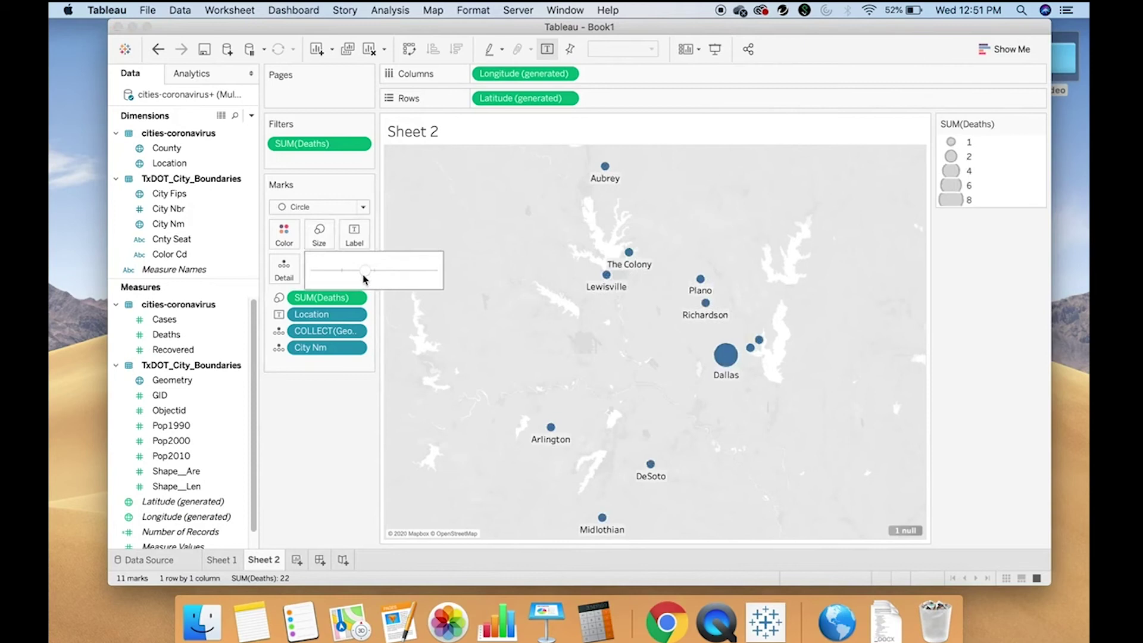
left_click_drag(364, 272, 381, 272)
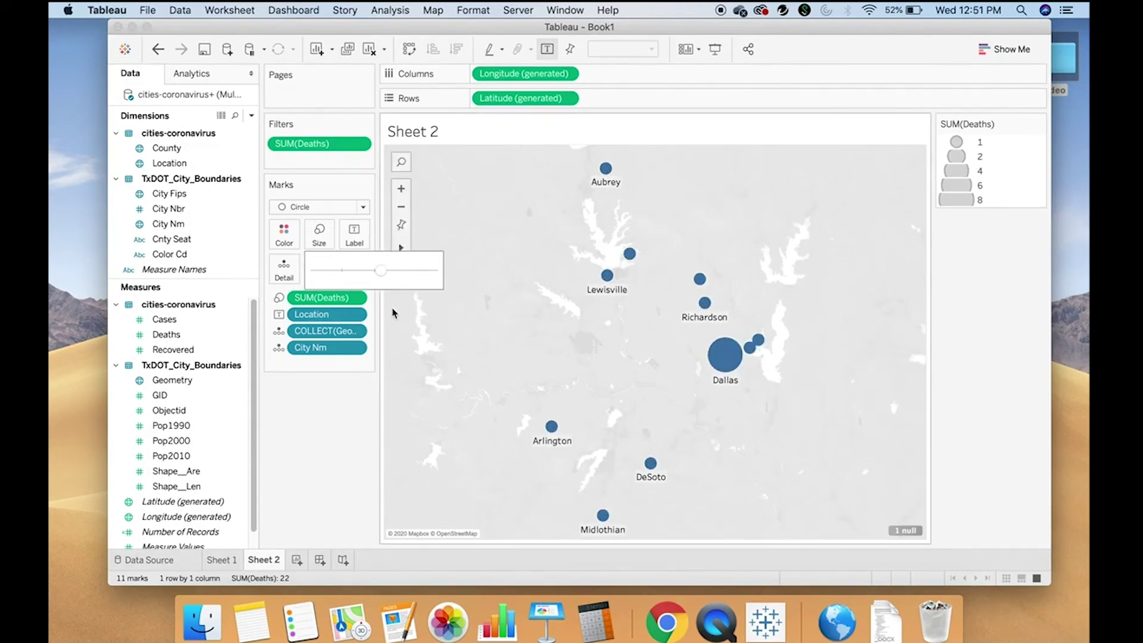
left_click(419, 335)
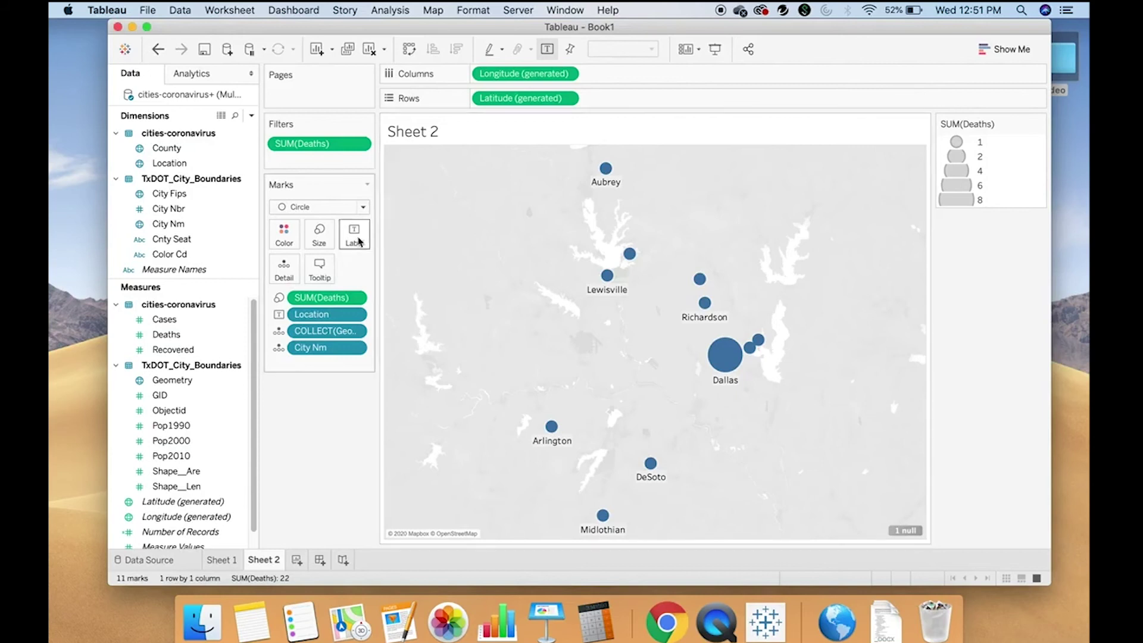
left_click(201, 334)
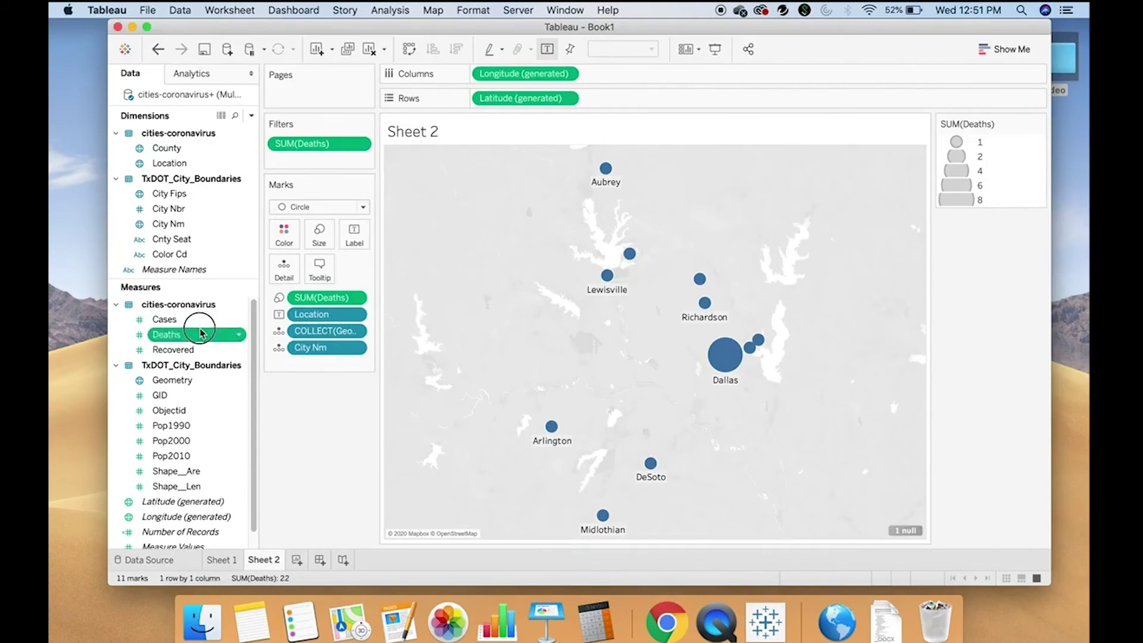
left_click_drag(201, 333, 283, 234)
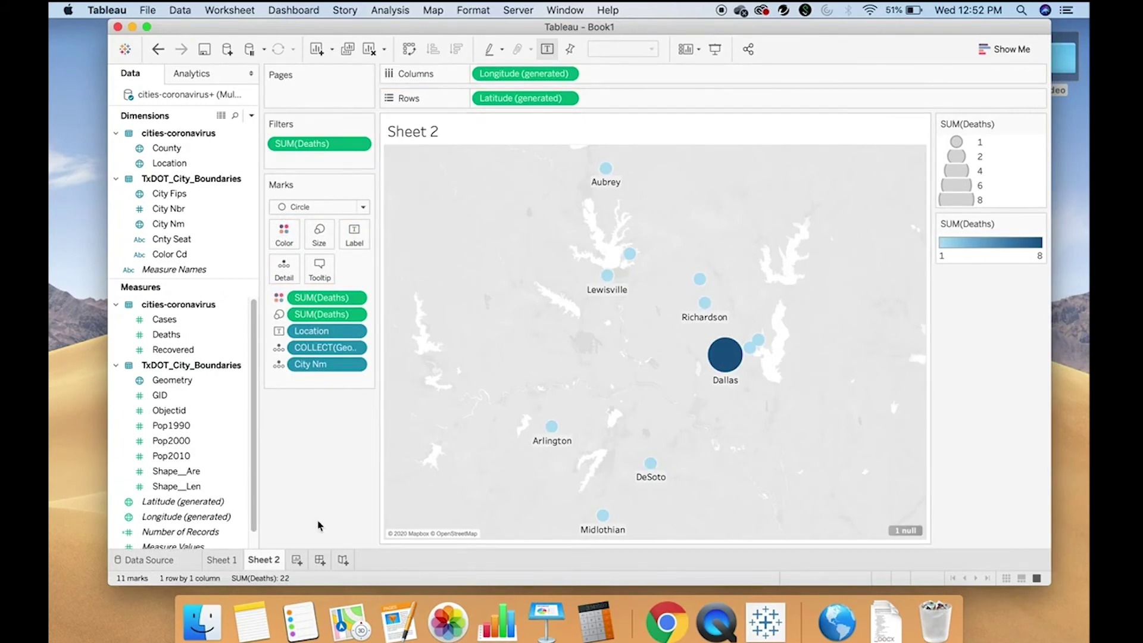
- Copy the red hex colour FF4E54 from the Sheet 1 cases map's colour legend
left_click(224, 560)
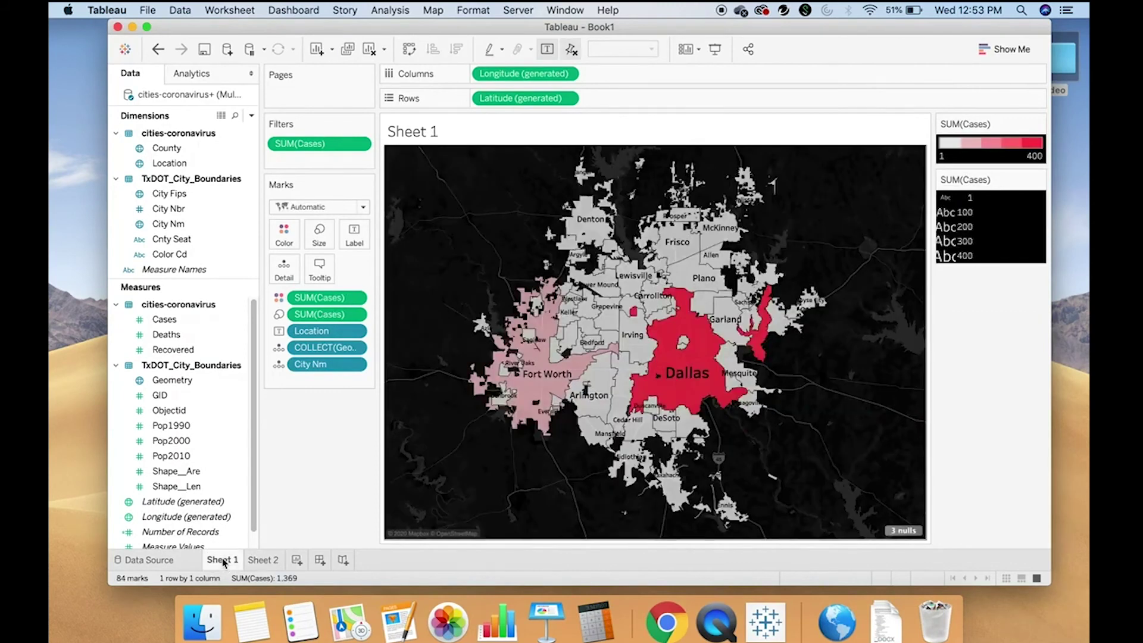
left_click(1039, 124)
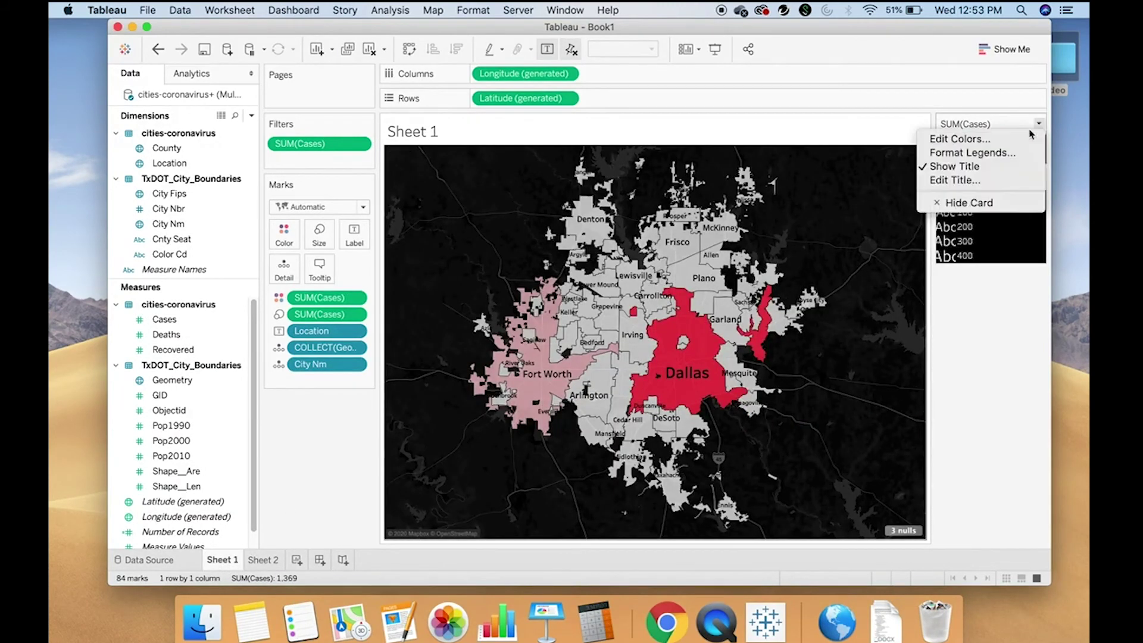
left_click(989, 136)
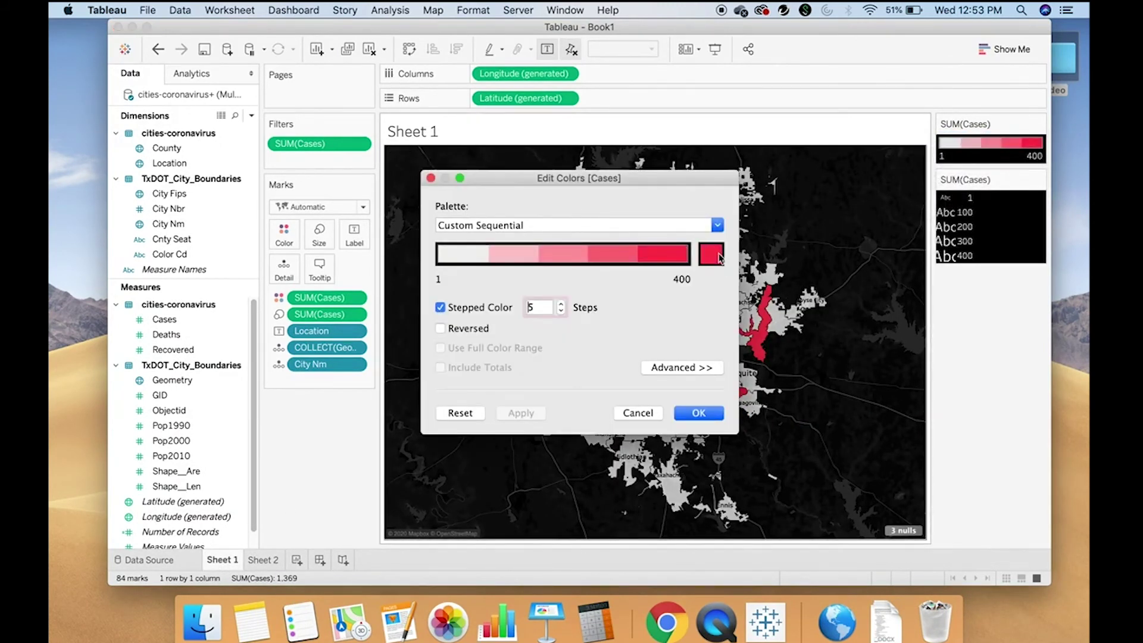
left_click(711, 254)
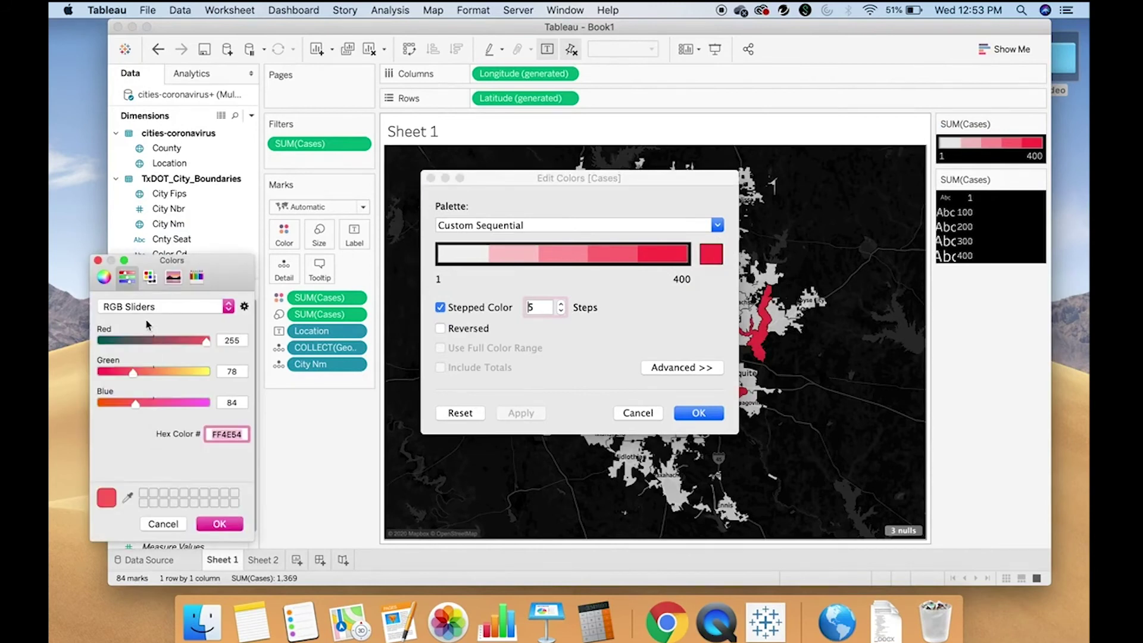
right_click(229, 434)
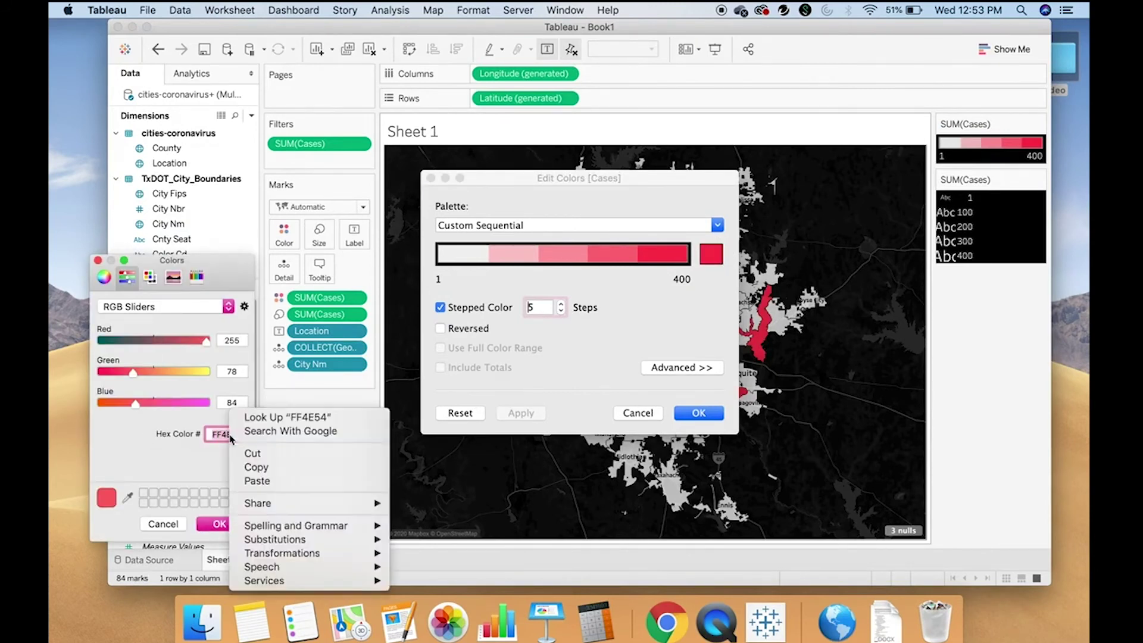
left_click(250, 468)
left_click(198, 523)
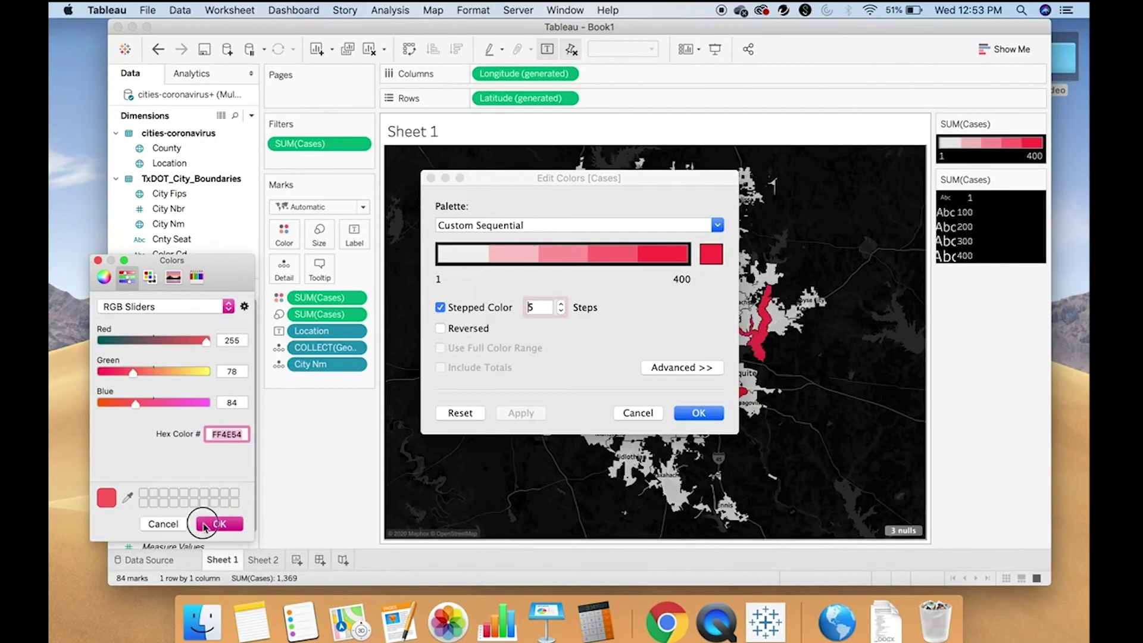
left_click(634, 416)
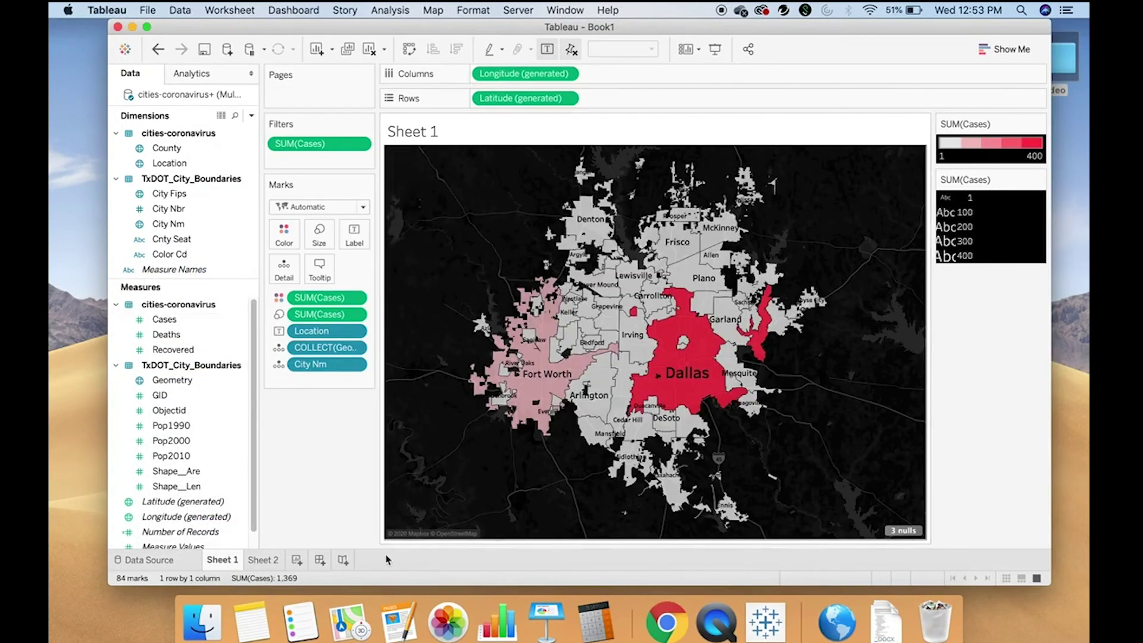
- Set the Sheet 2 deaths legend's end colour to FF4E54, giving the circles a red gradient
left_click(259, 560)
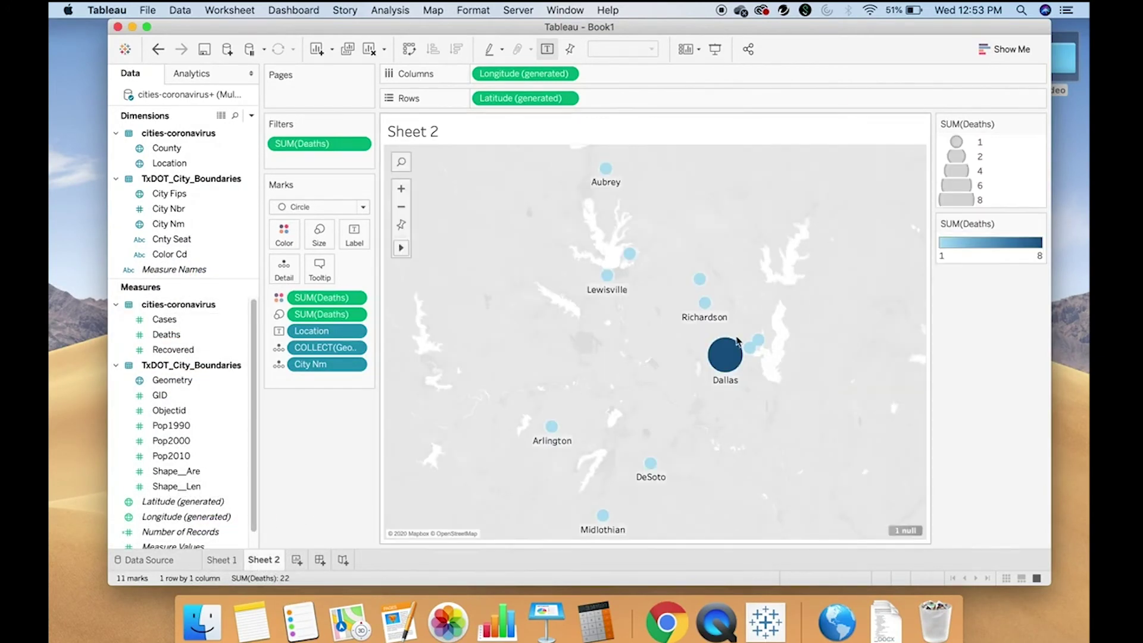
left_click(1039, 222)
left_click(1011, 240)
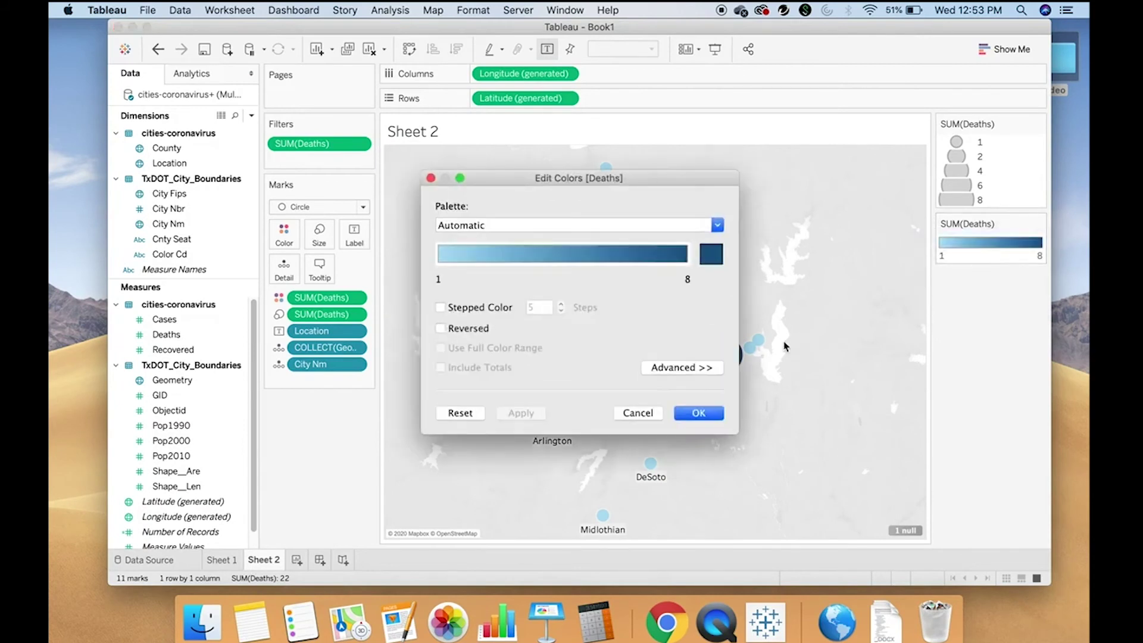
left_click(710, 254)
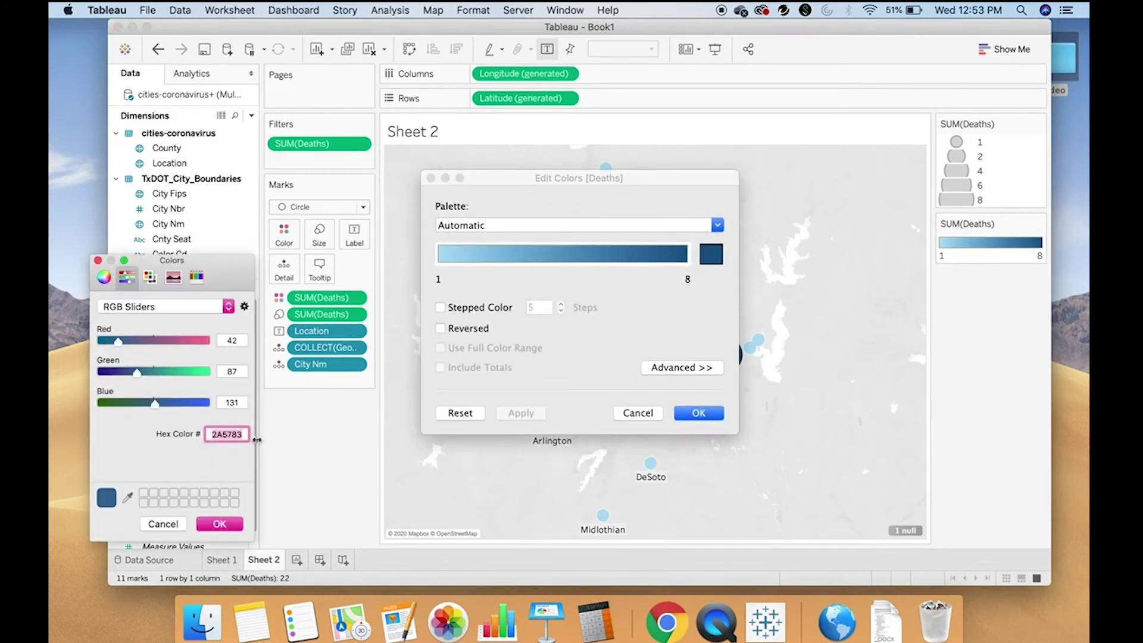
left_click(206, 524)
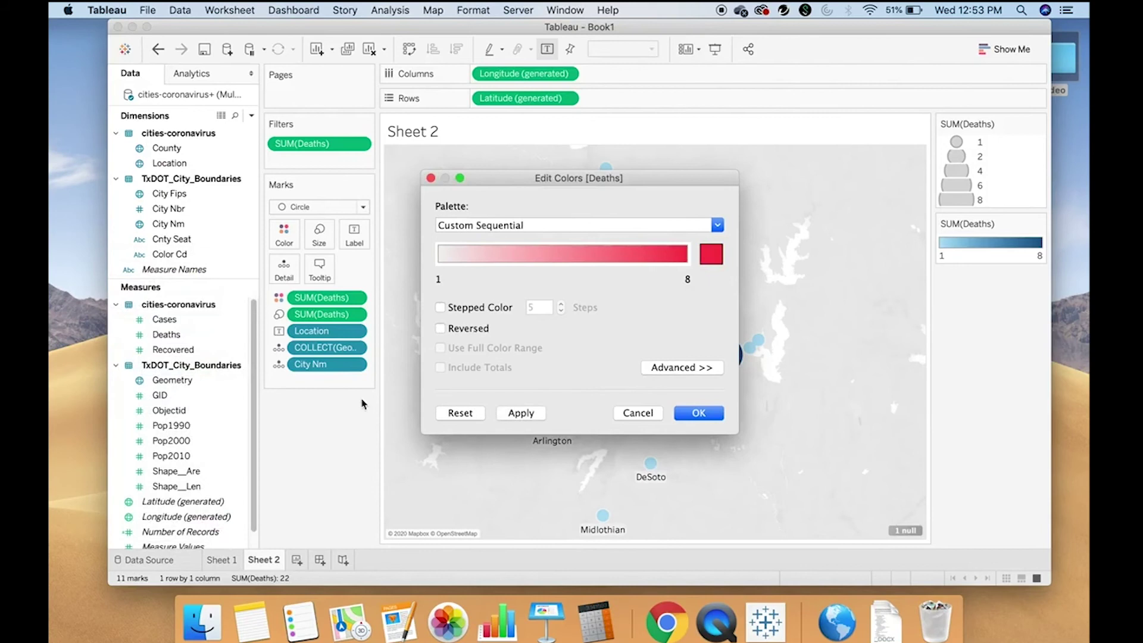
left_click(710, 414)
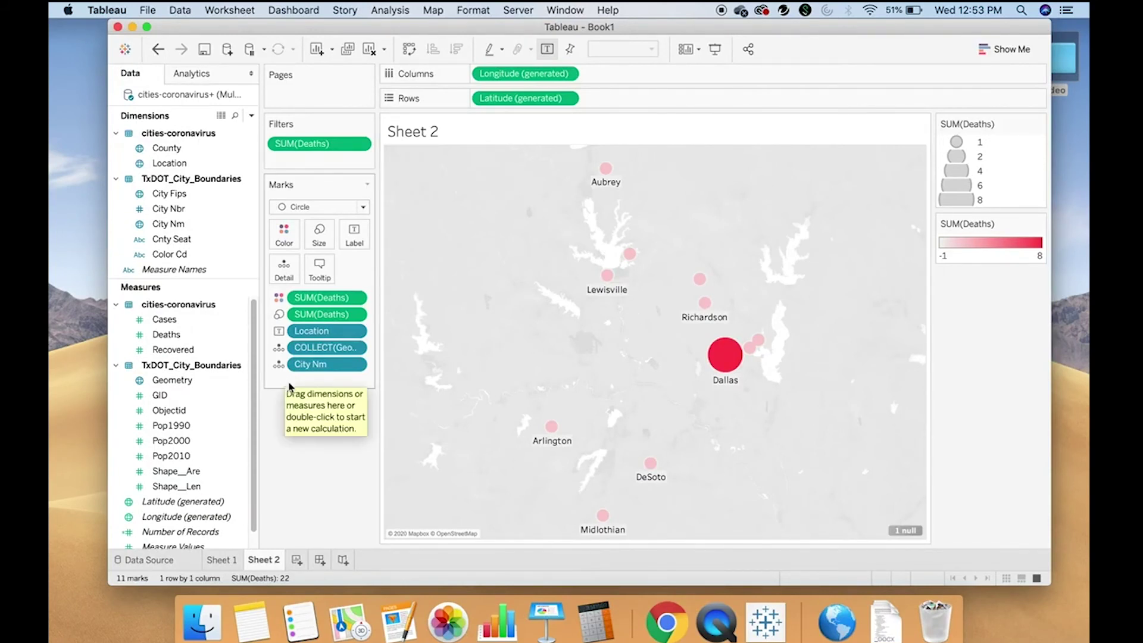
- Label the circles with Deaths, centred horizontally and vertically inside each circle
left_click(208, 334)
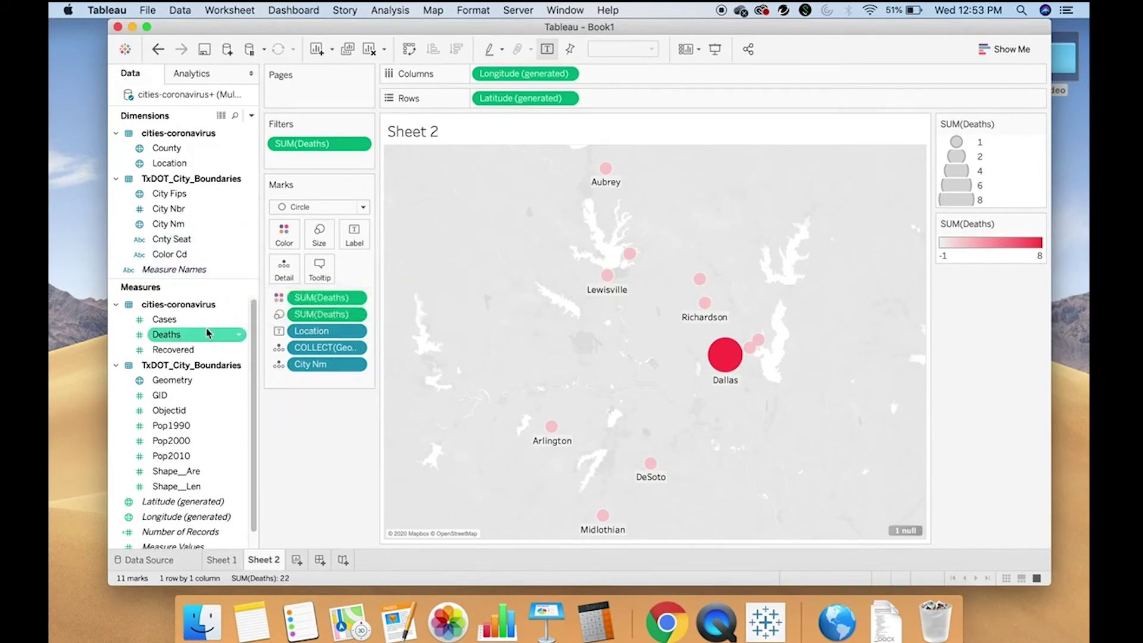
left_click_drag(208, 333, 355, 237)
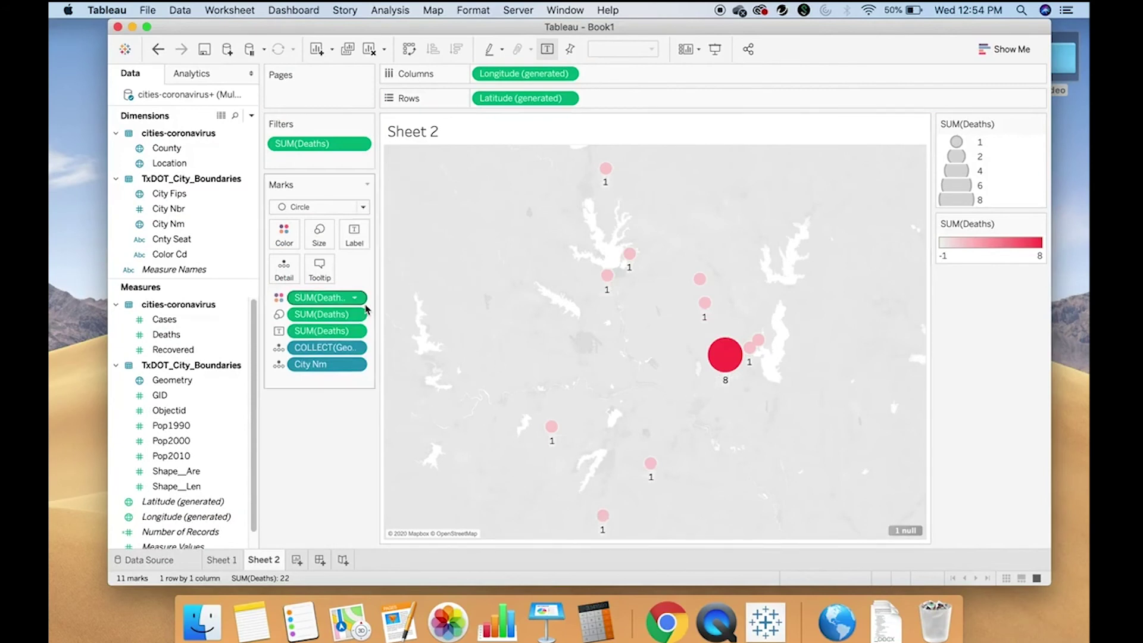
left_click(348, 243)
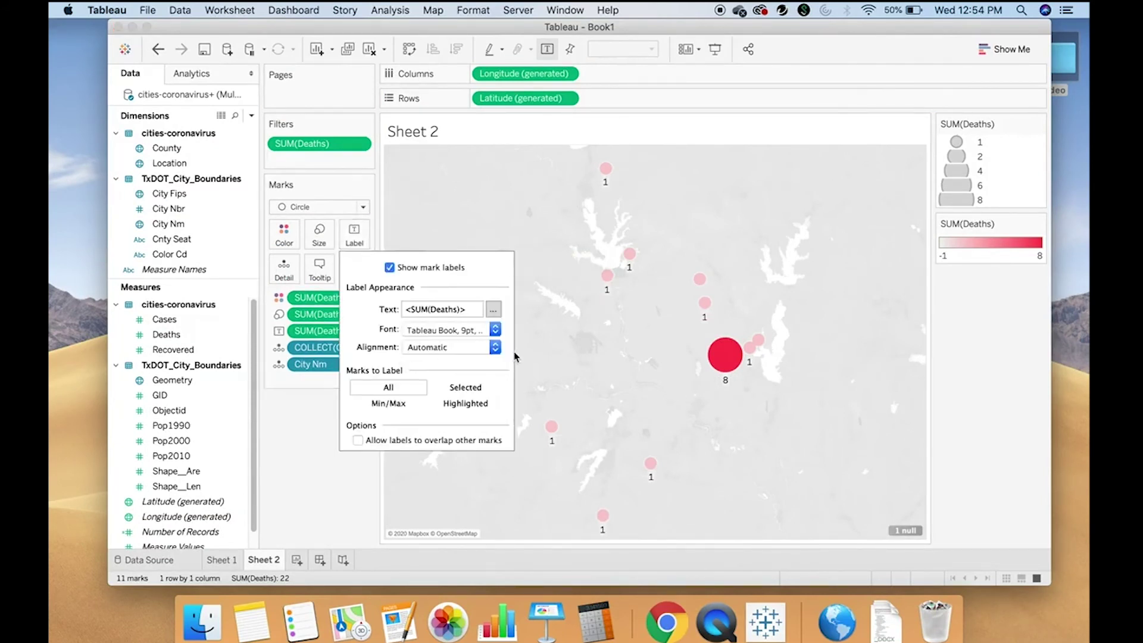
left_click(493, 348)
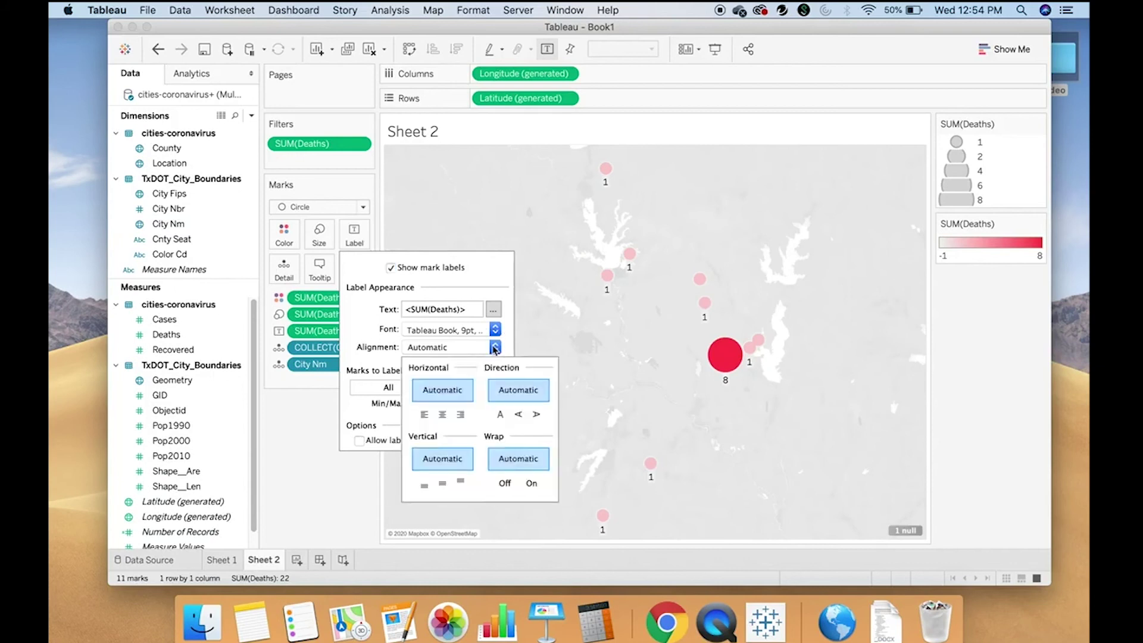
left_click(442, 415)
left_click(442, 483)
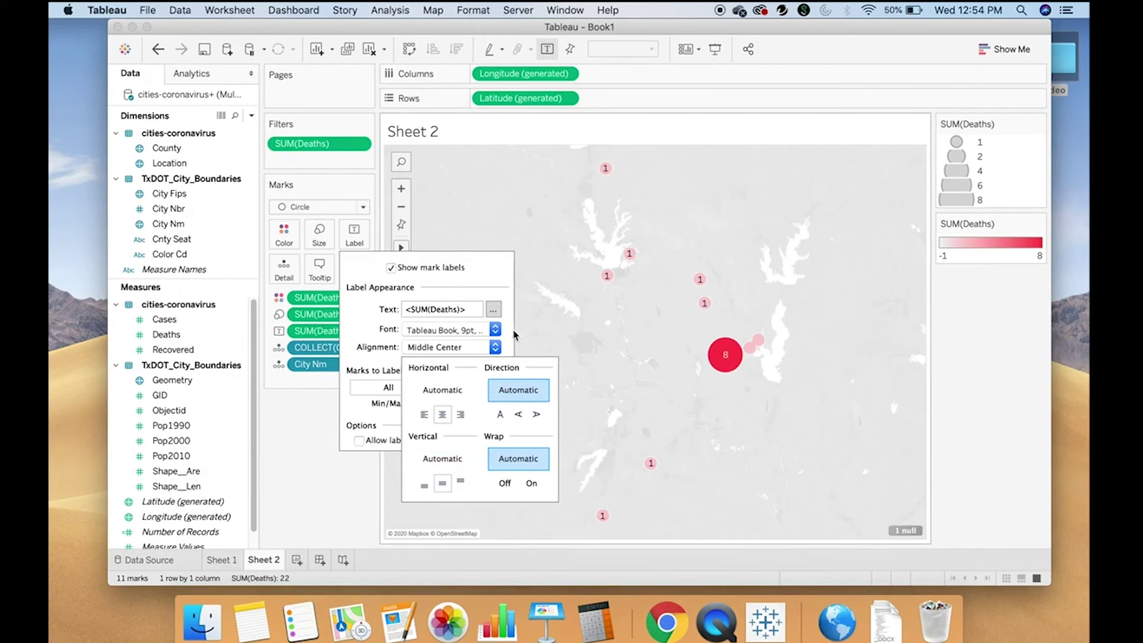
- Make the death-count labels bold, white and 12 pt
left_click(494, 329)
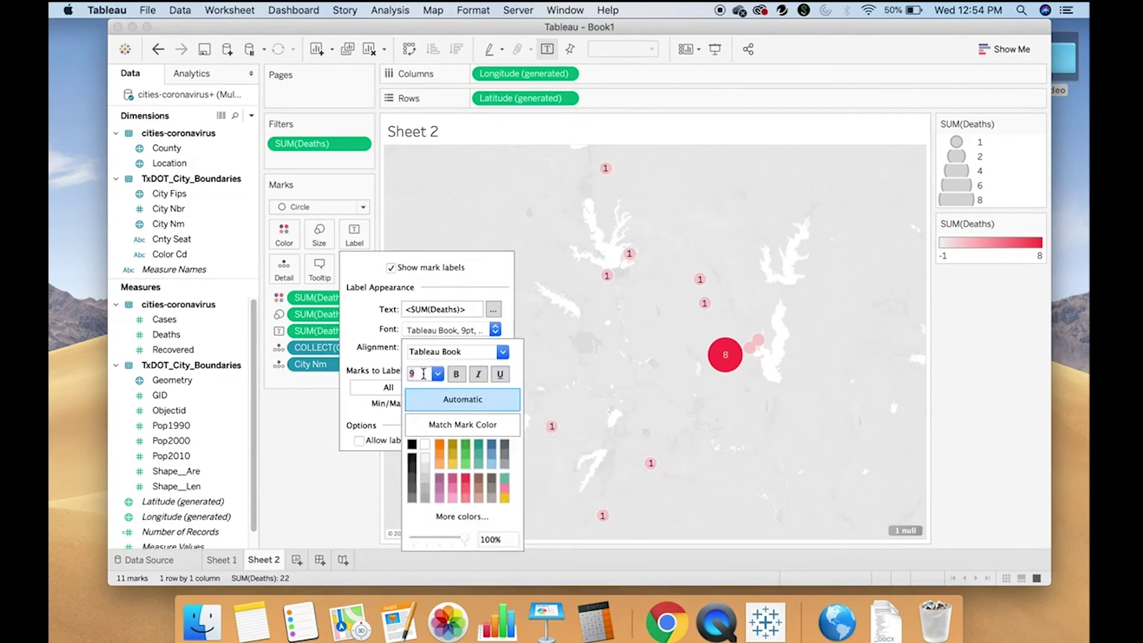
type("15")
left_click(455, 374)
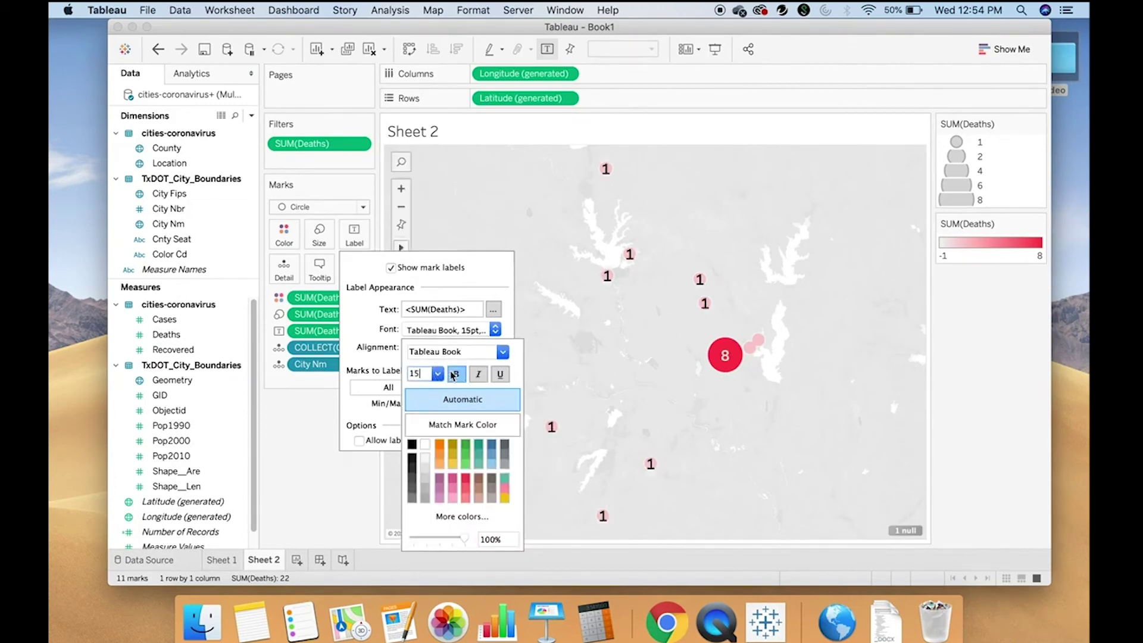
left_click(424, 444)
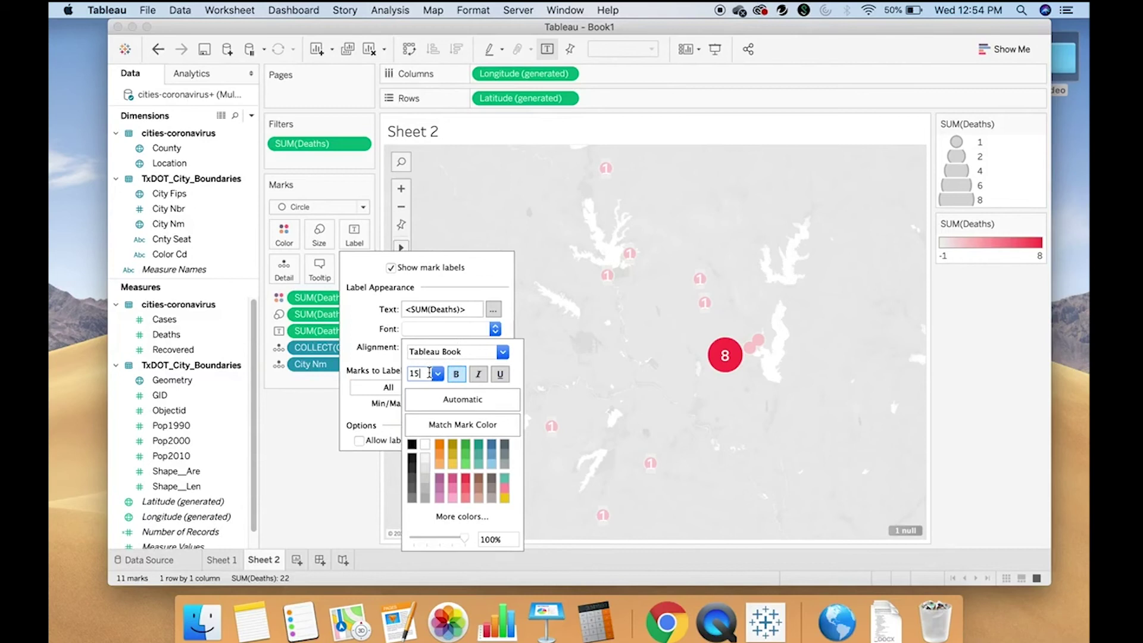
key("BackSpace")
type("2")
left_click(485, 231)
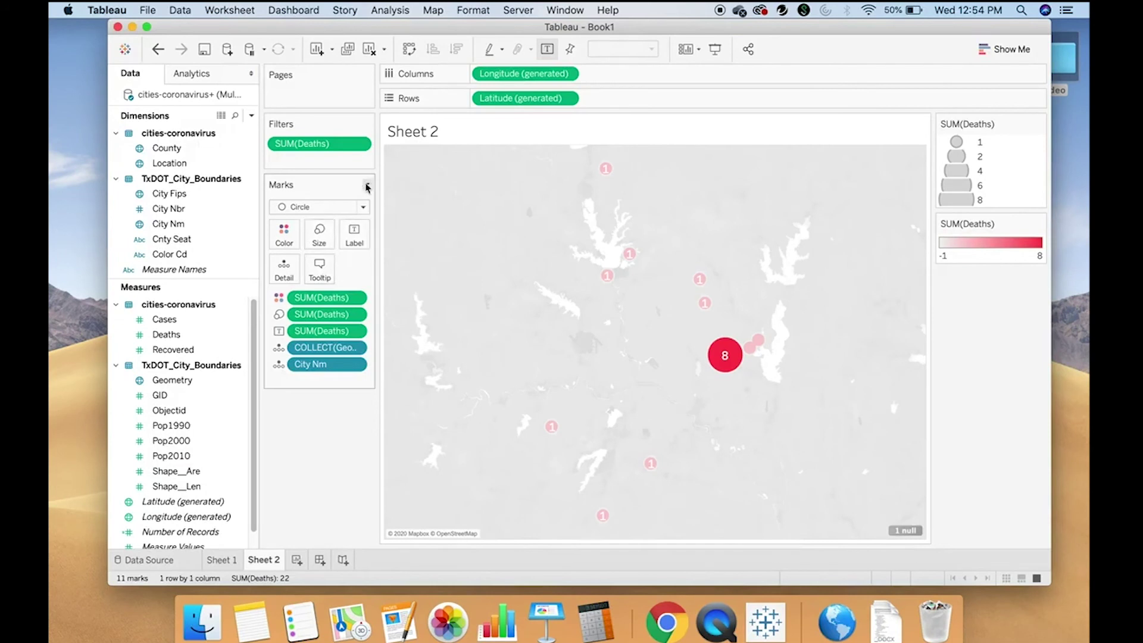
- Add a second Latitude (generated) to Rows and switch the map background style to Dark
left_click(182, 502)
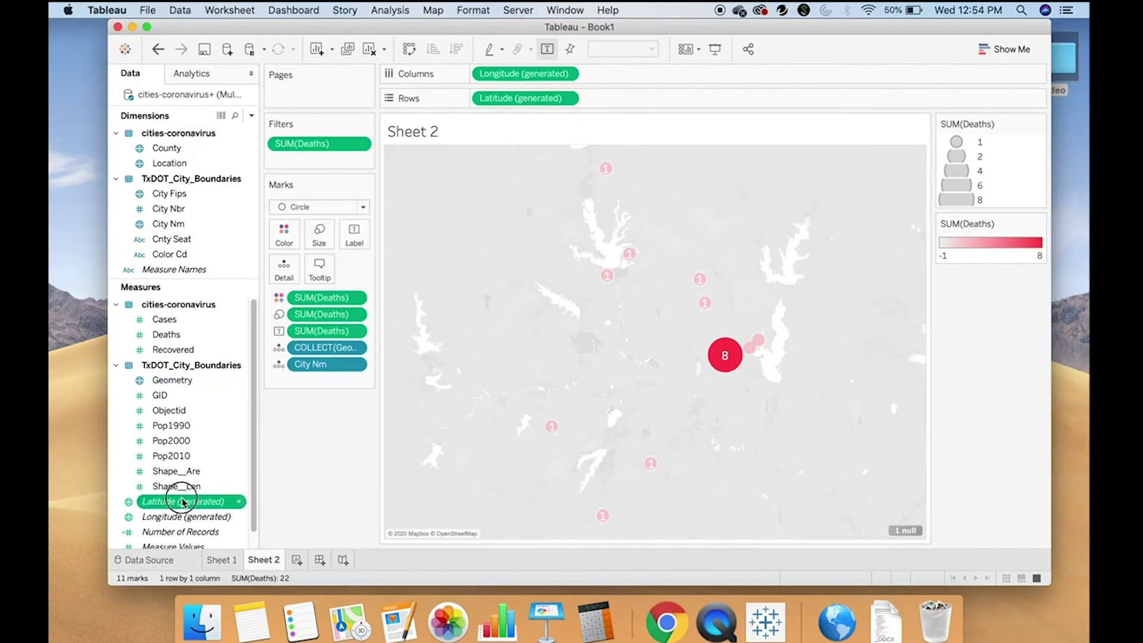
left_click_drag(183, 501, 632, 100)
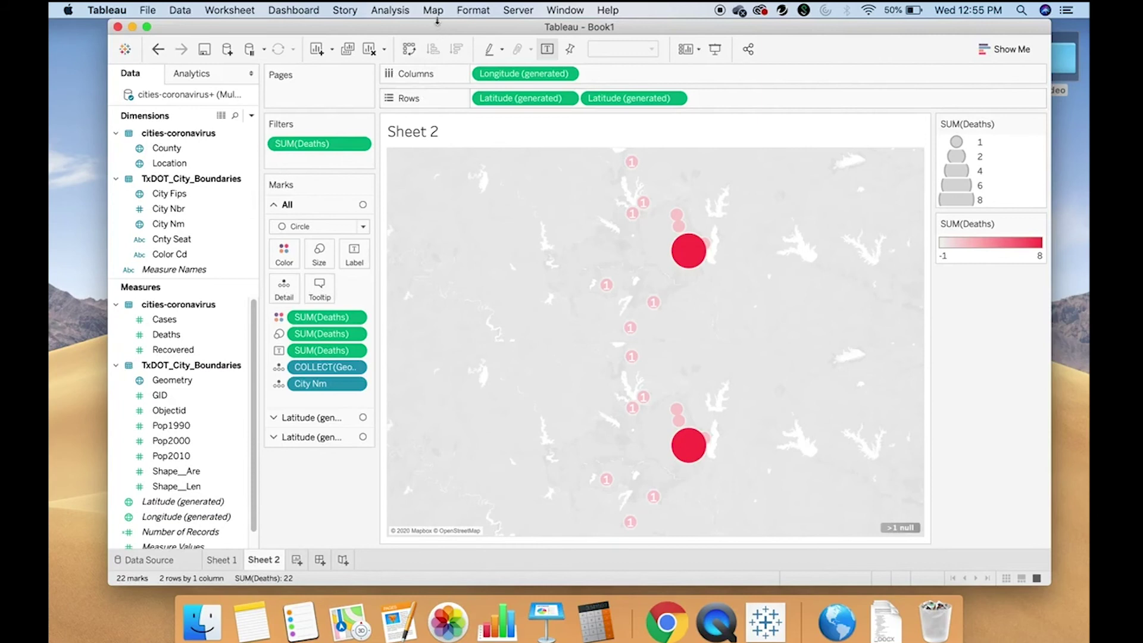
left_click(434, 10)
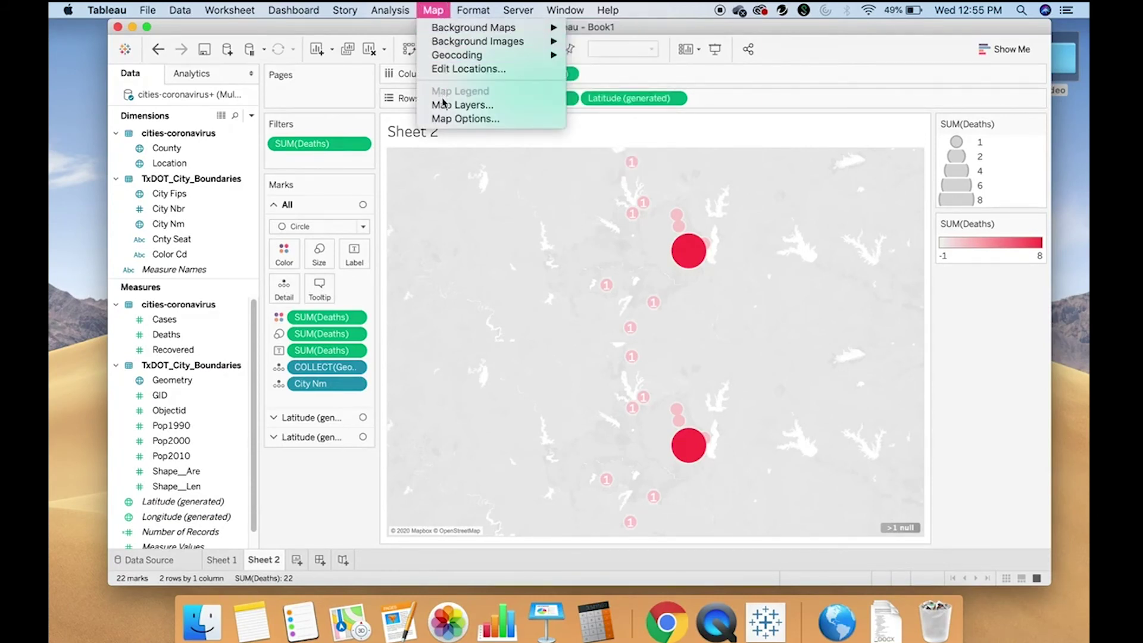
left_click(462, 104)
left_click(213, 125)
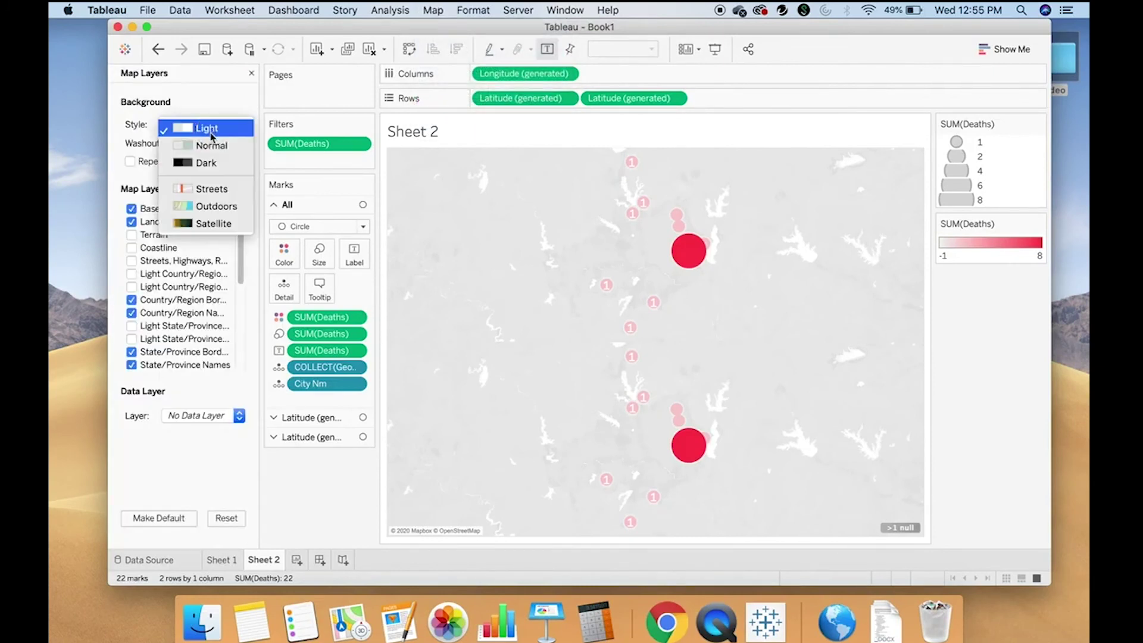
left_click(200, 163)
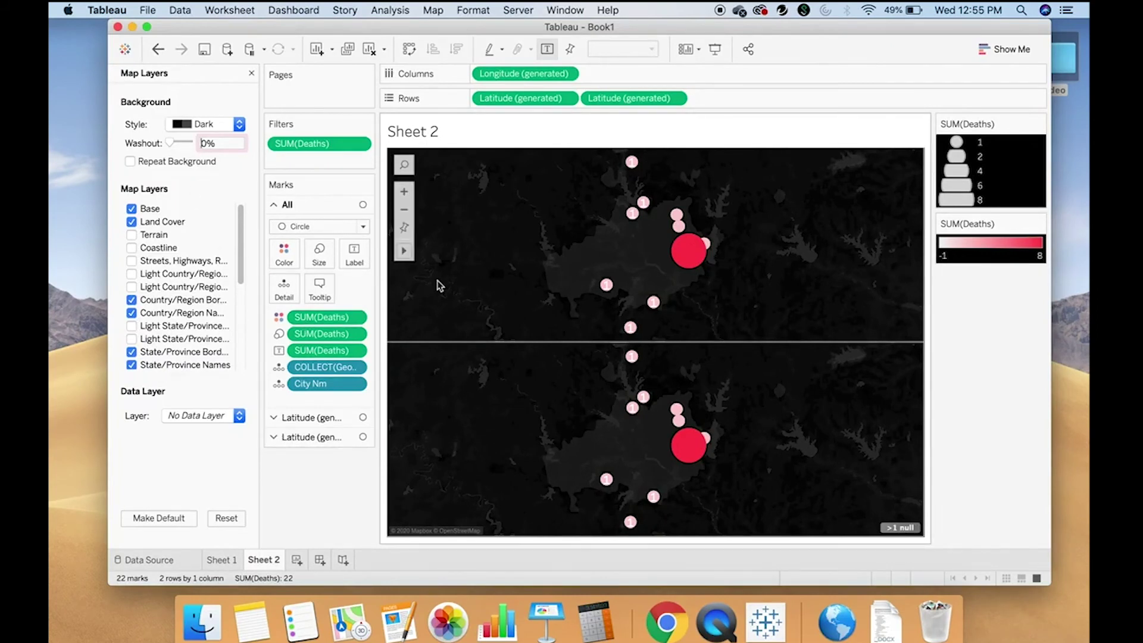
left_click(326, 290)
left_click(661, 426)
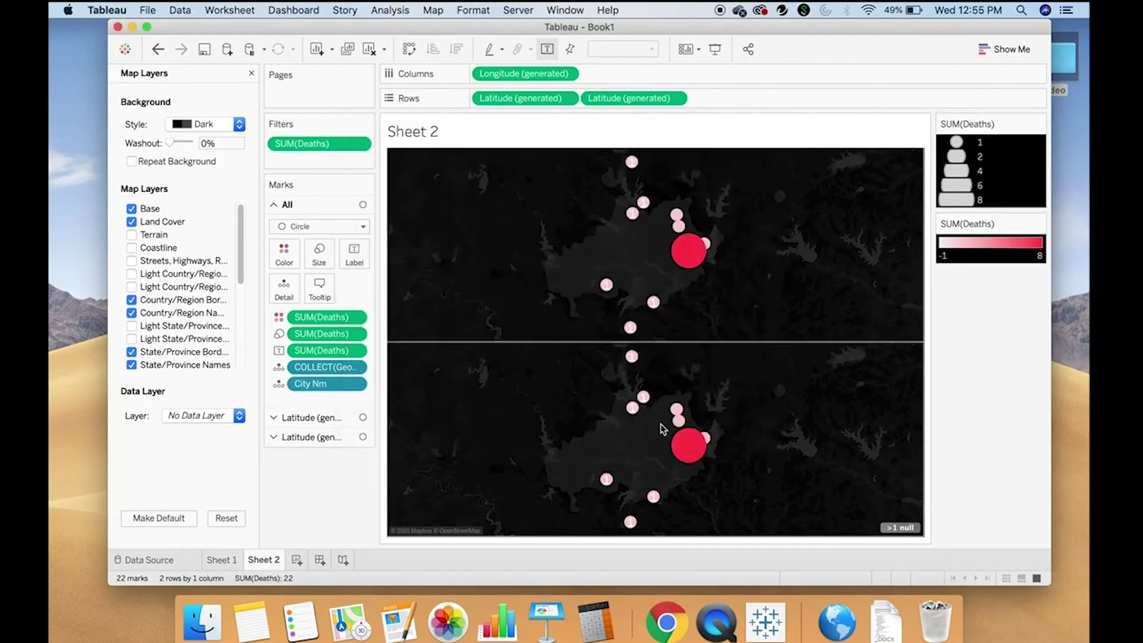
- On the first Latitude layer, make the death-count labels black and allow them to overlap other marks
left_click(321, 417)
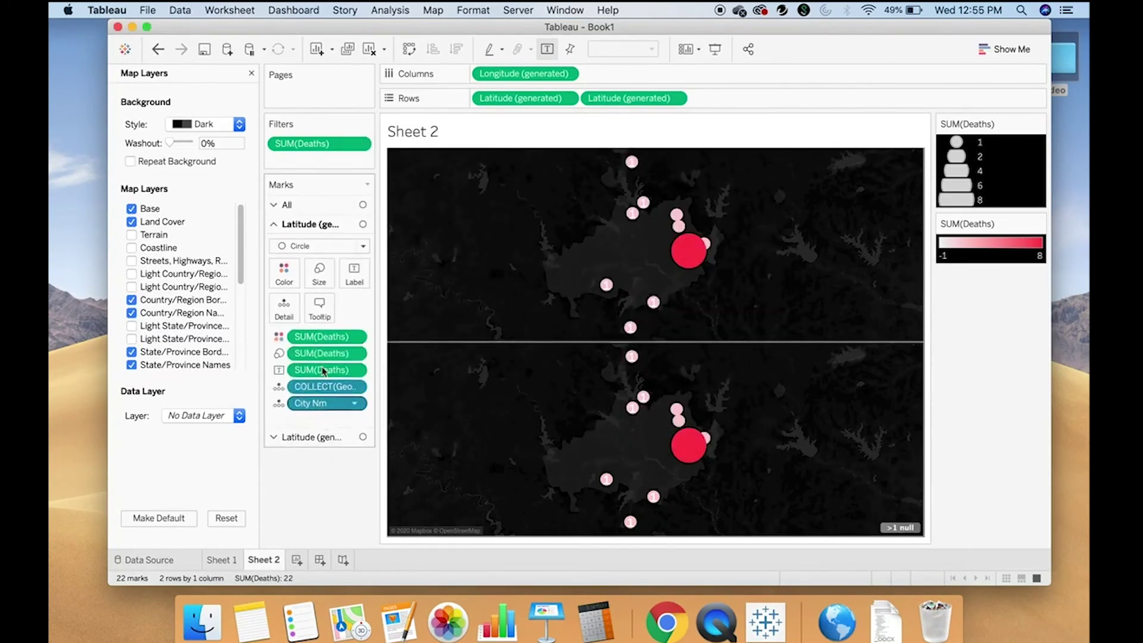
left_click(347, 269)
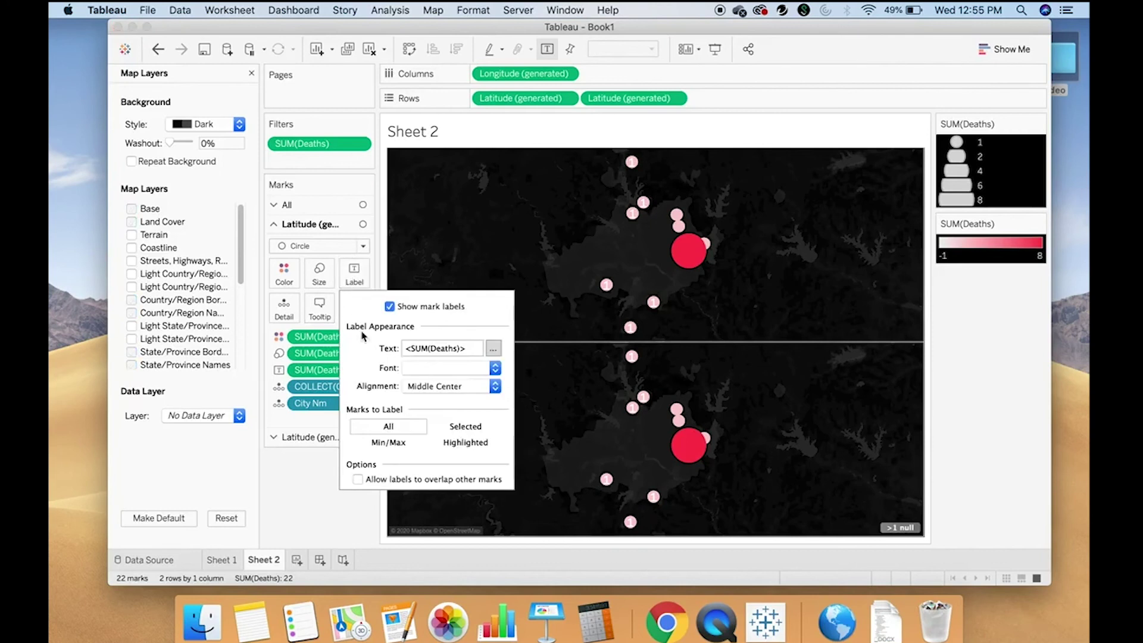
left_click(495, 368)
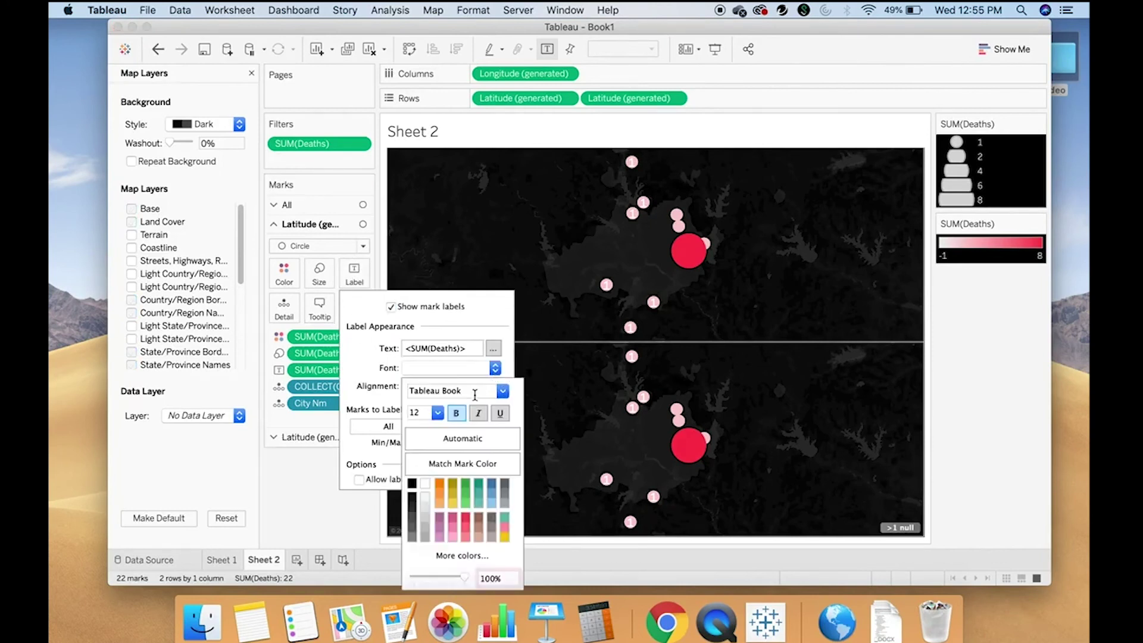
left_click(413, 486)
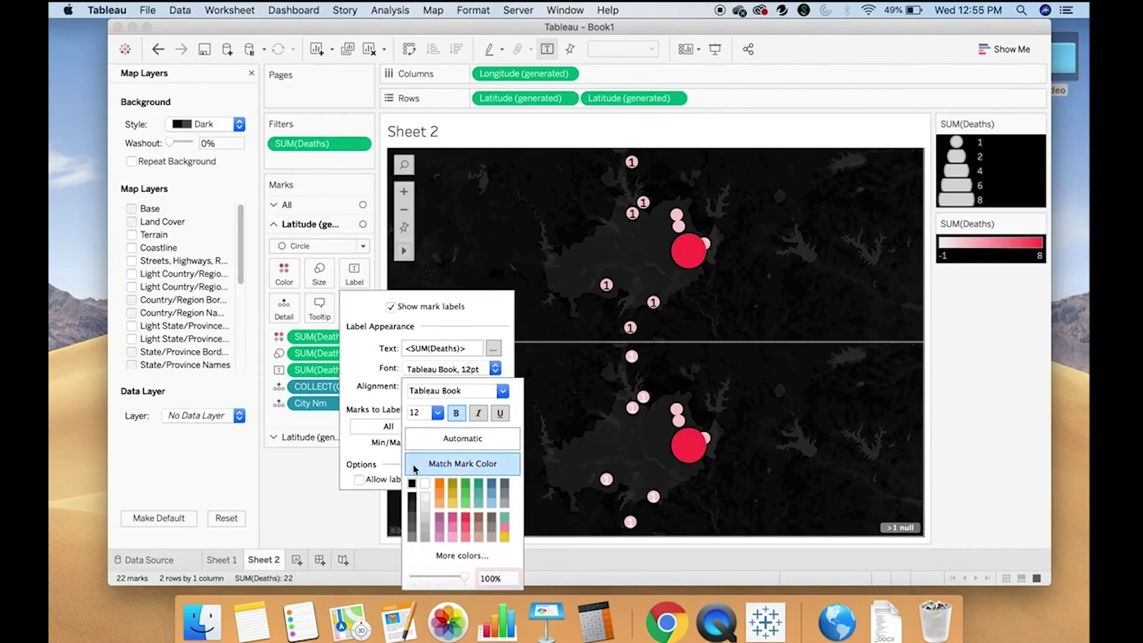
left_click(357, 480)
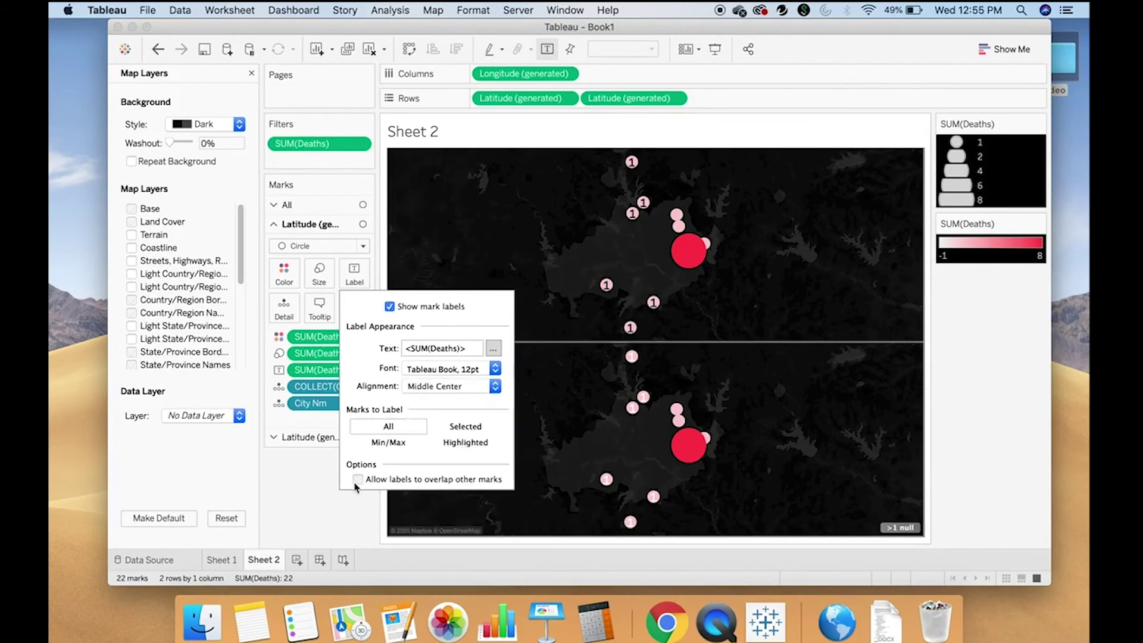
left_click(358, 479)
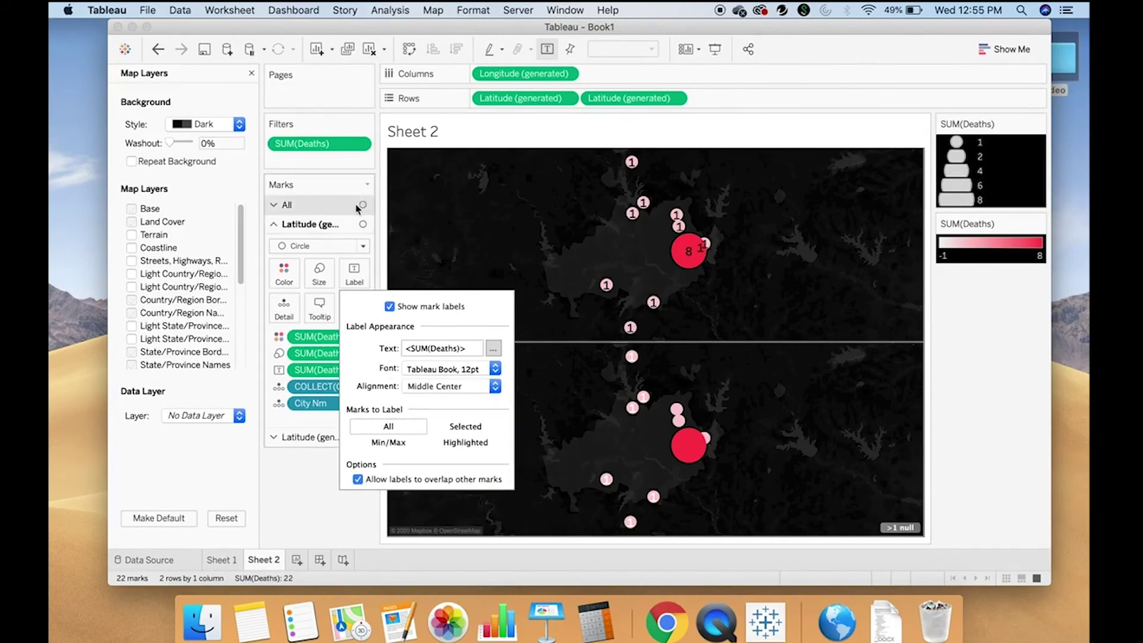
left_click(377, 225)
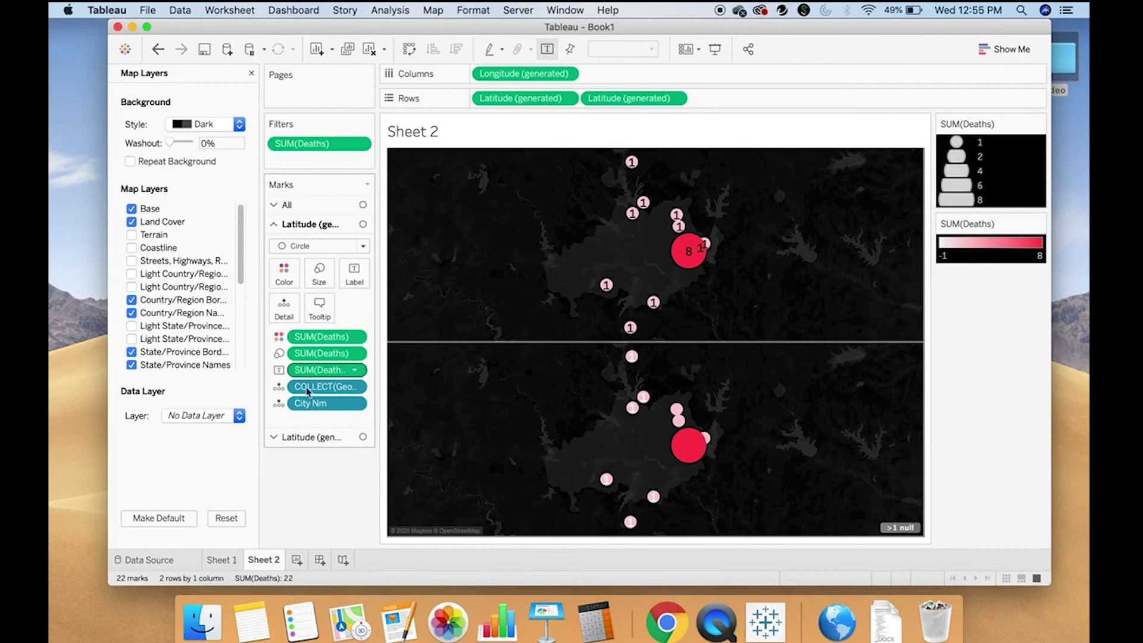
- On the second Latitude layer, remove the death-count labels and change the mark type to Shape
left_click(282, 444)
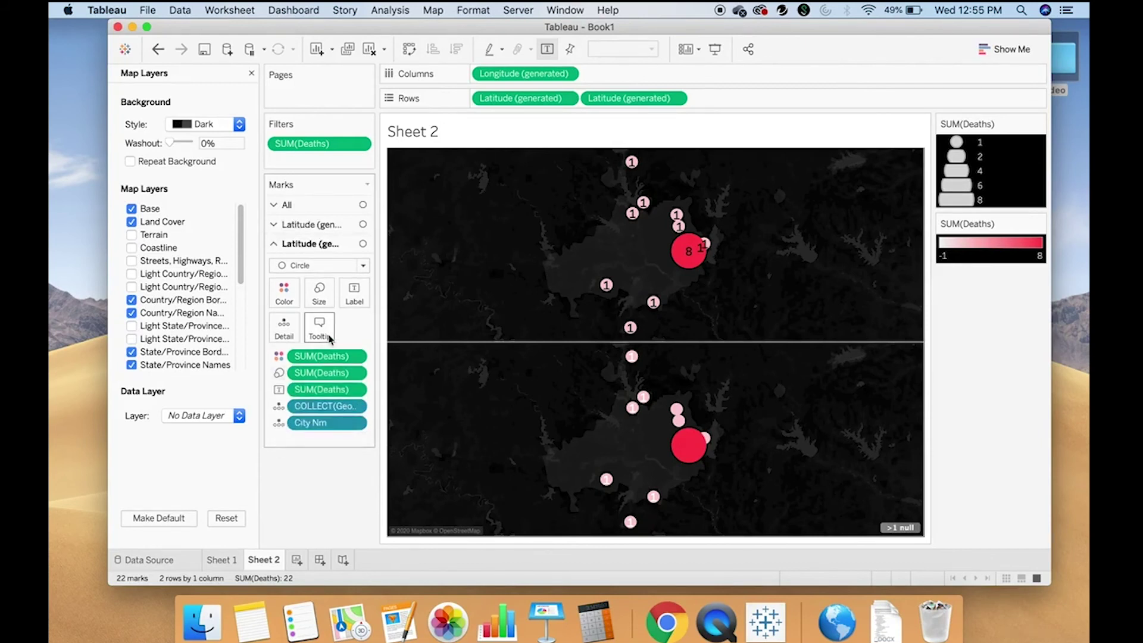
left_click(356, 395)
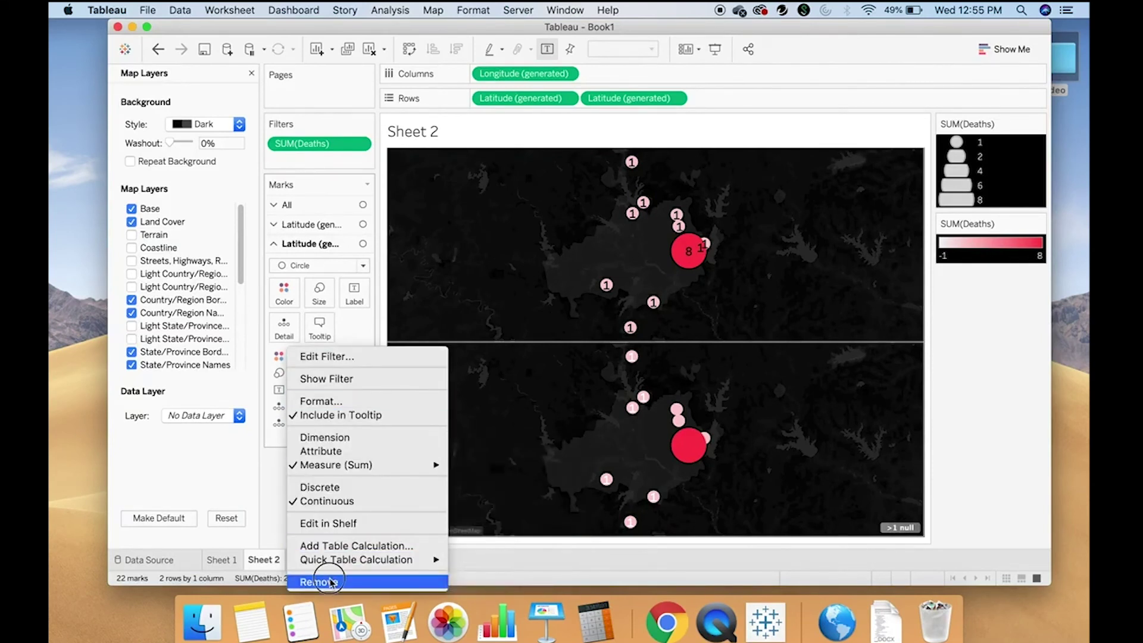
left_click(330, 582)
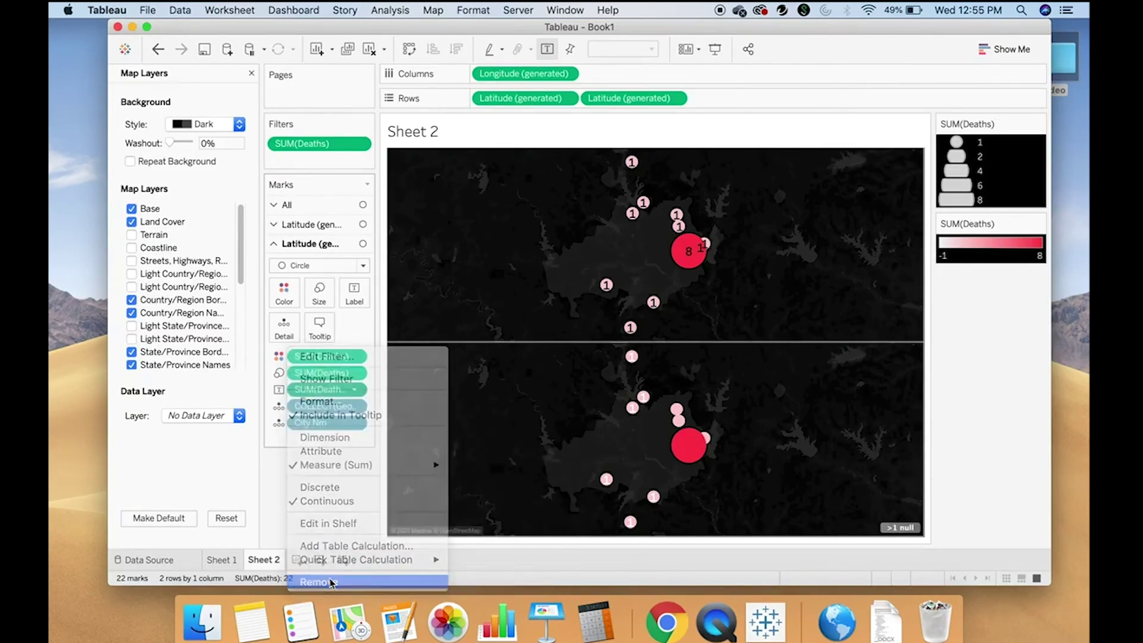
left_click(331, 265)
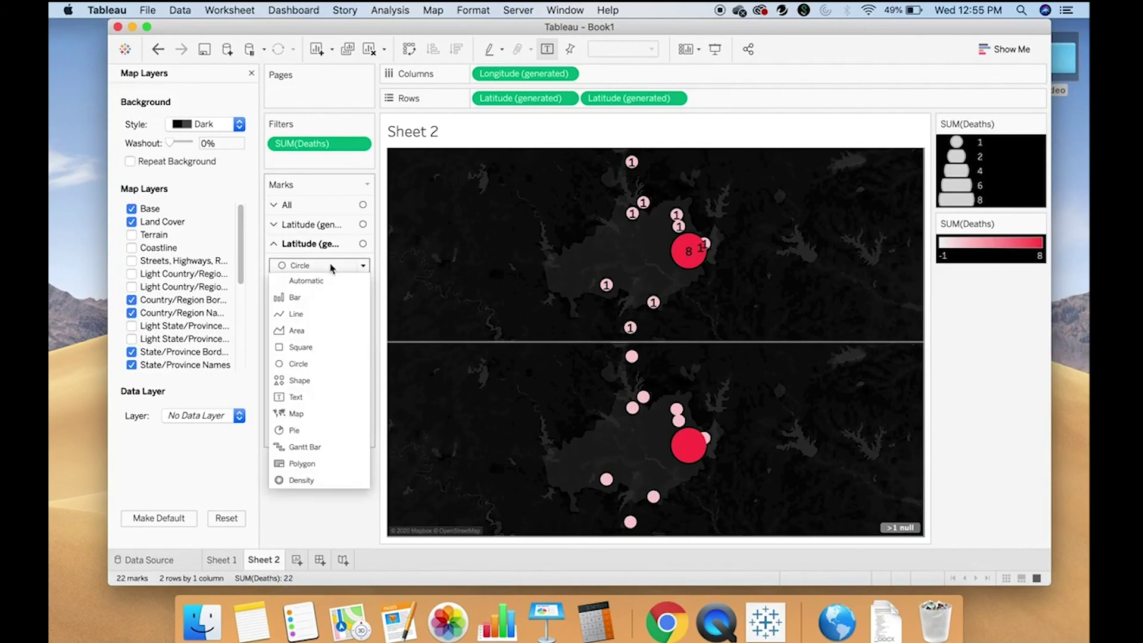
left_click(308, 382)
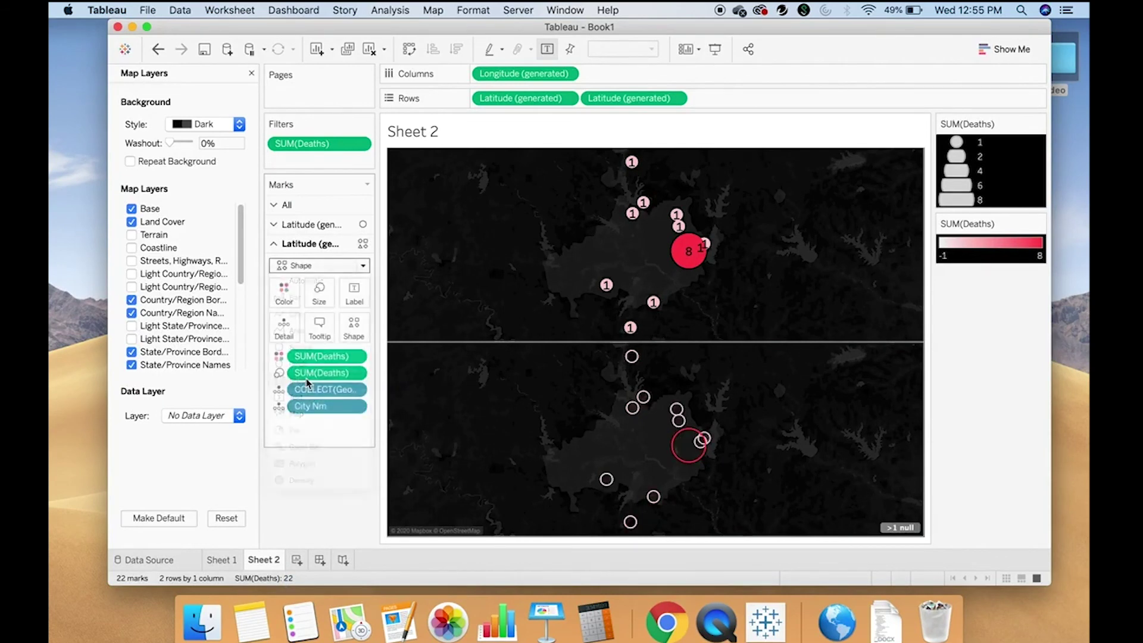
- Remove the deaths colour coding, colour the lower map's marks white and enlarge them
left_click(284, 291)
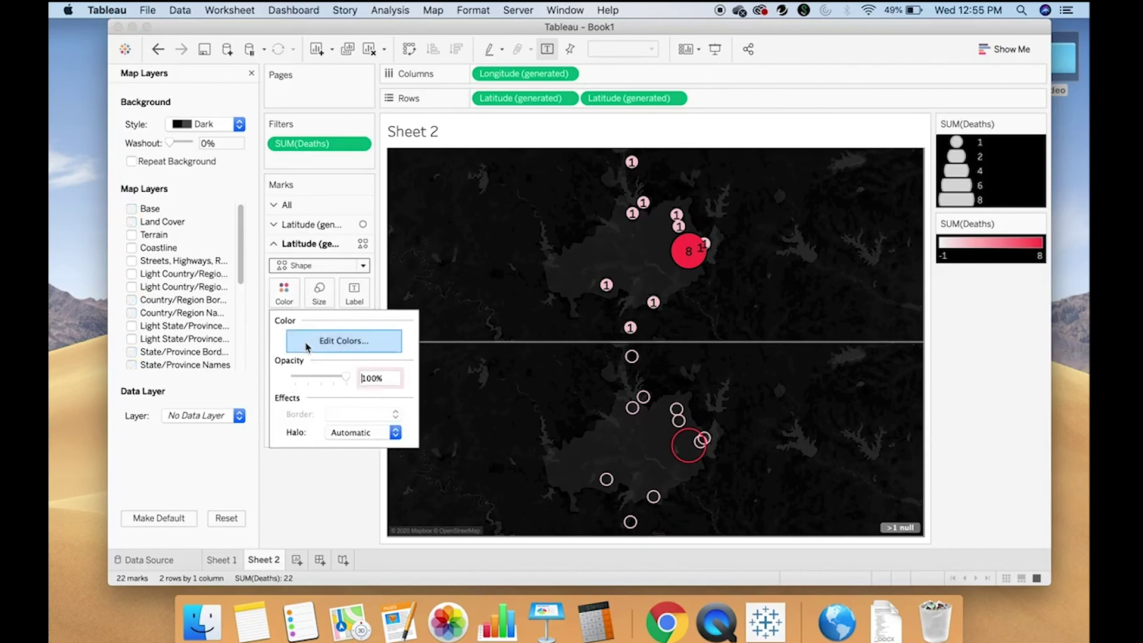
left_click(284, 291)
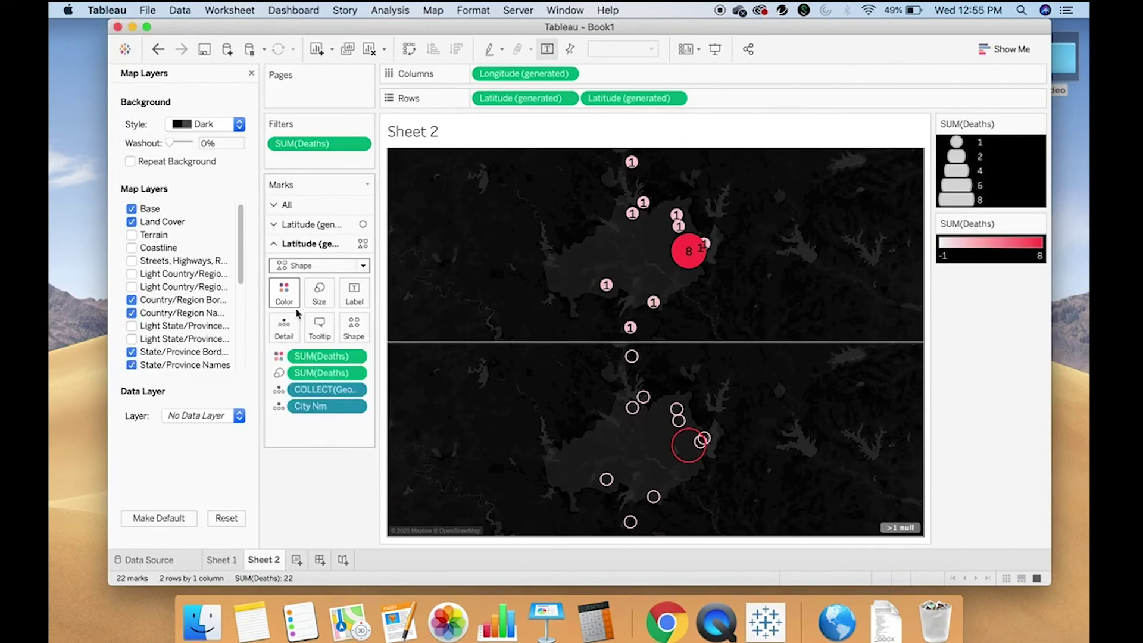
left_click(360, 357)
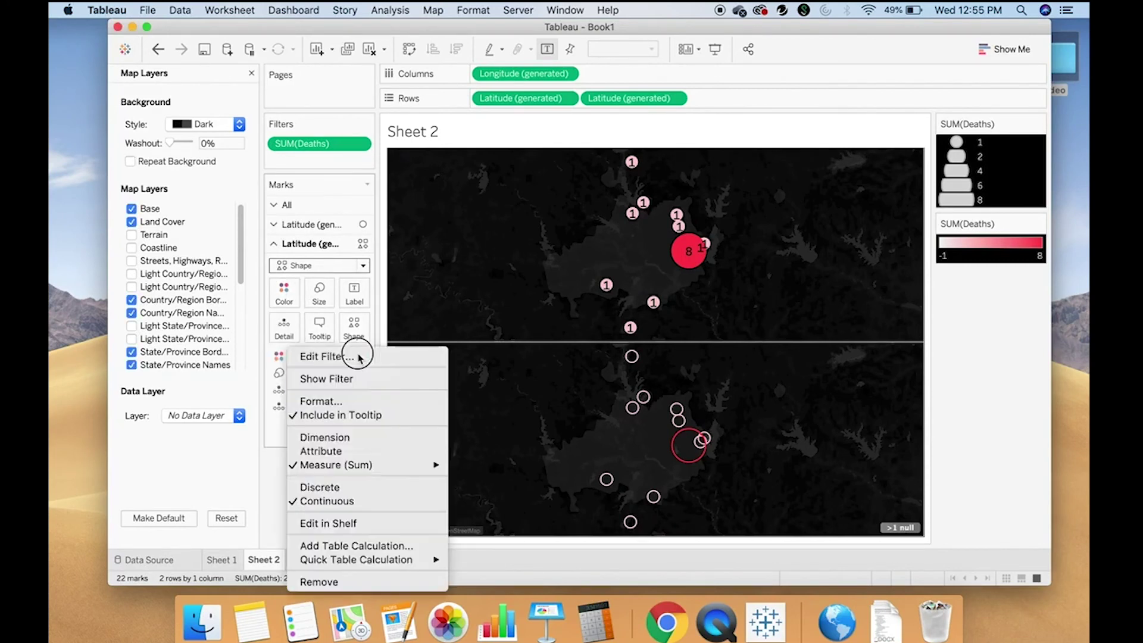
left_click(335, 582)
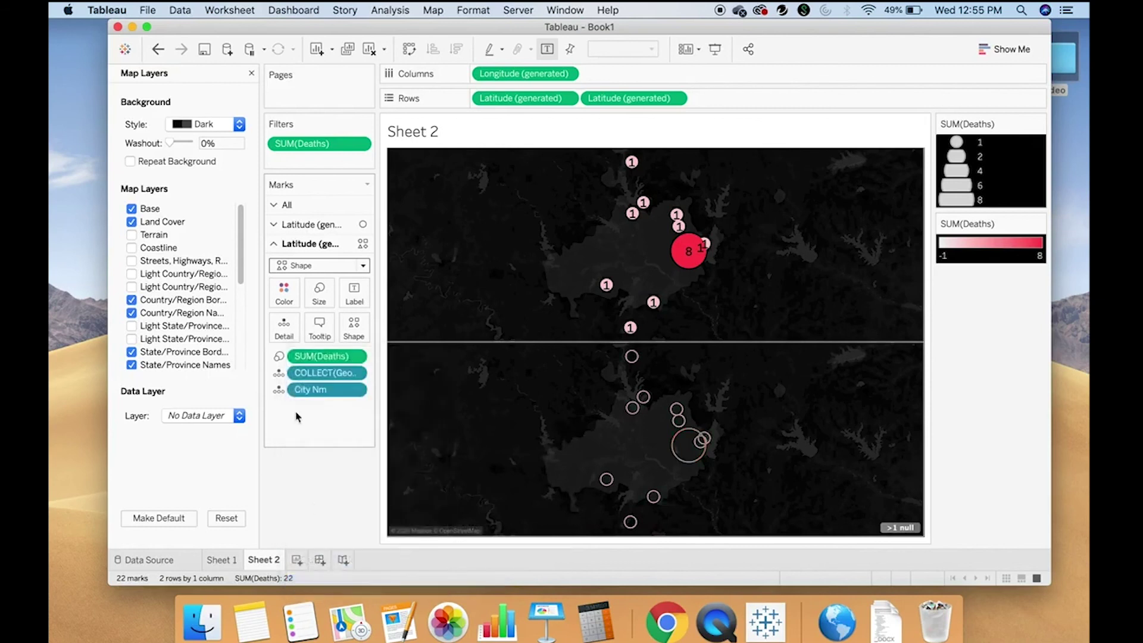
left_click(295, 299)
left_click(305, 338)
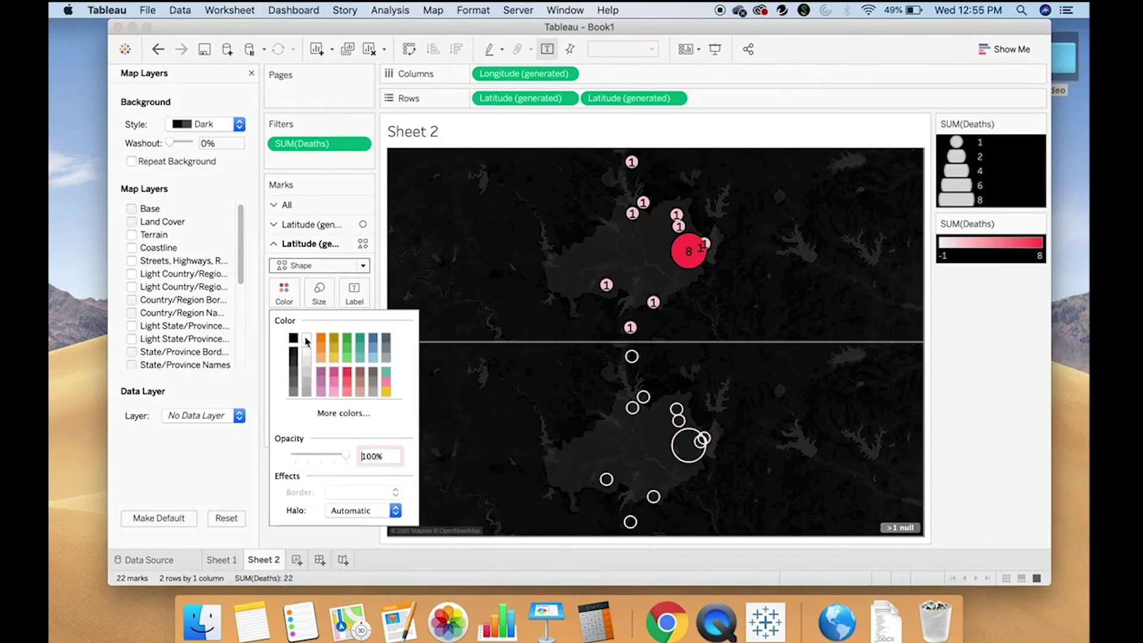
left_click(321, 292)
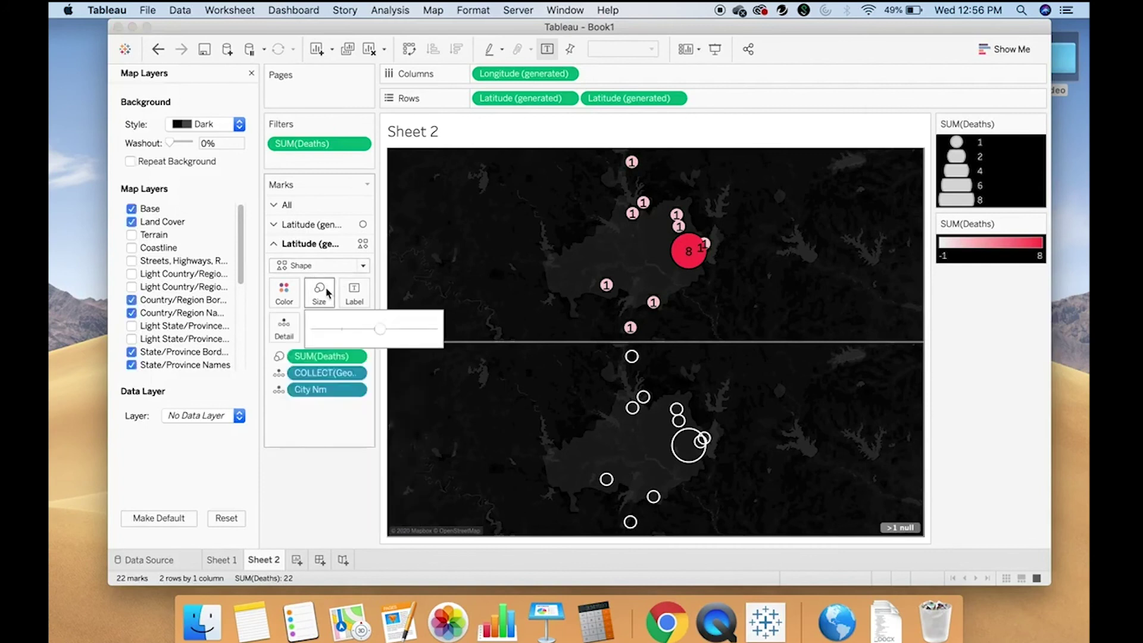
left_click(387, 329)
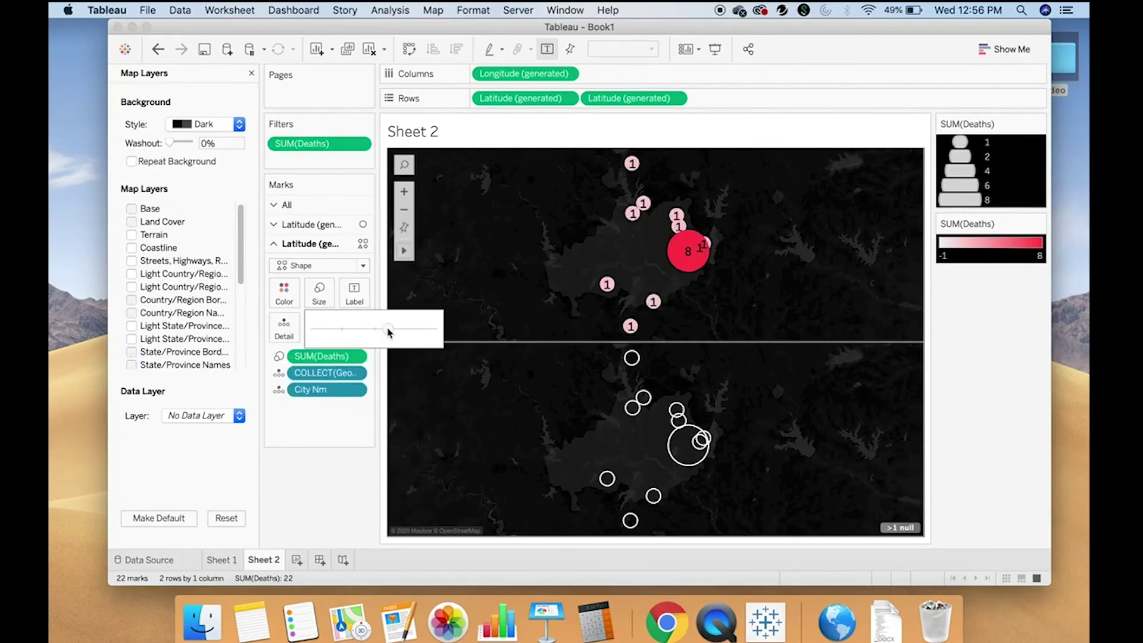
left_click(314, 445)
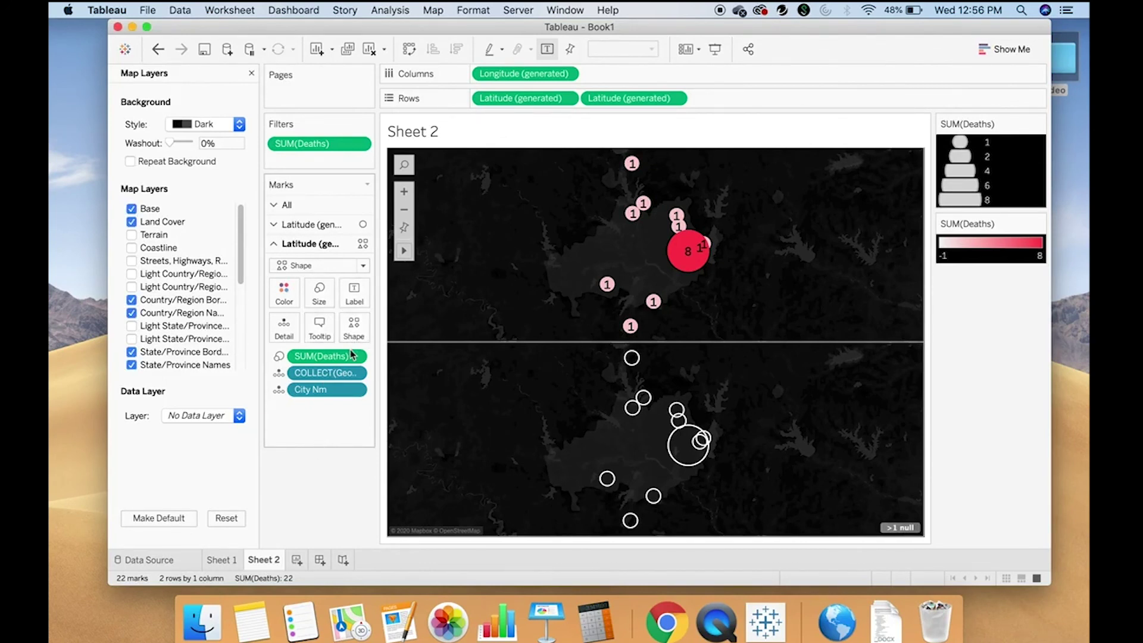
left_click(250, 73)
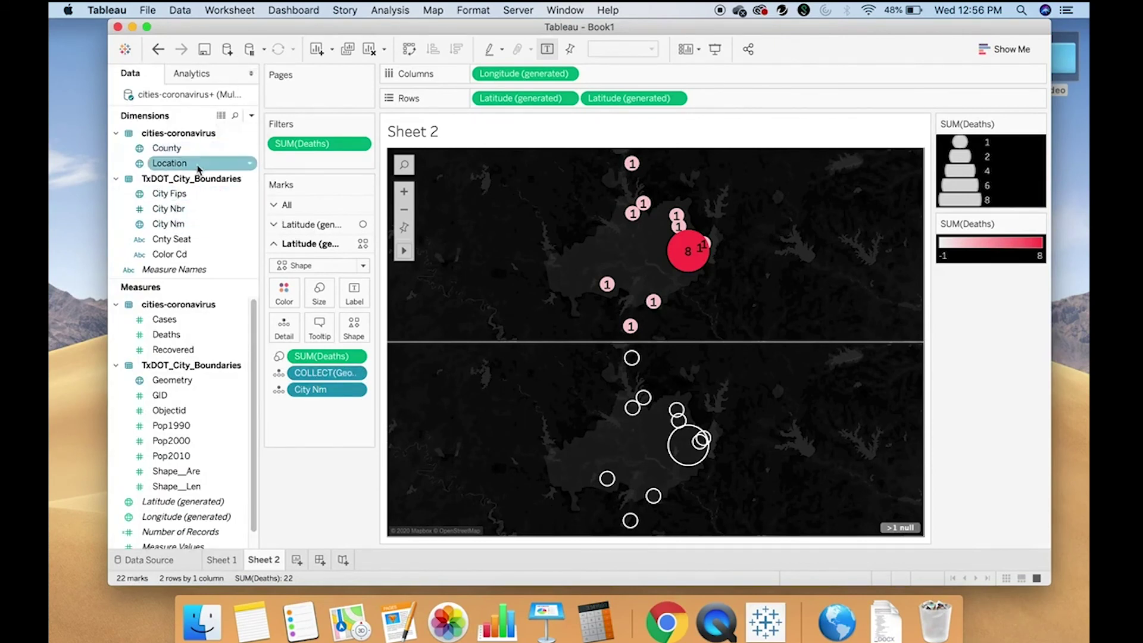
- Label the lower map's rings with Location names, setting horizontal and vertical alignment to Automatic
left_click_drag(189, 164, 361, 296)
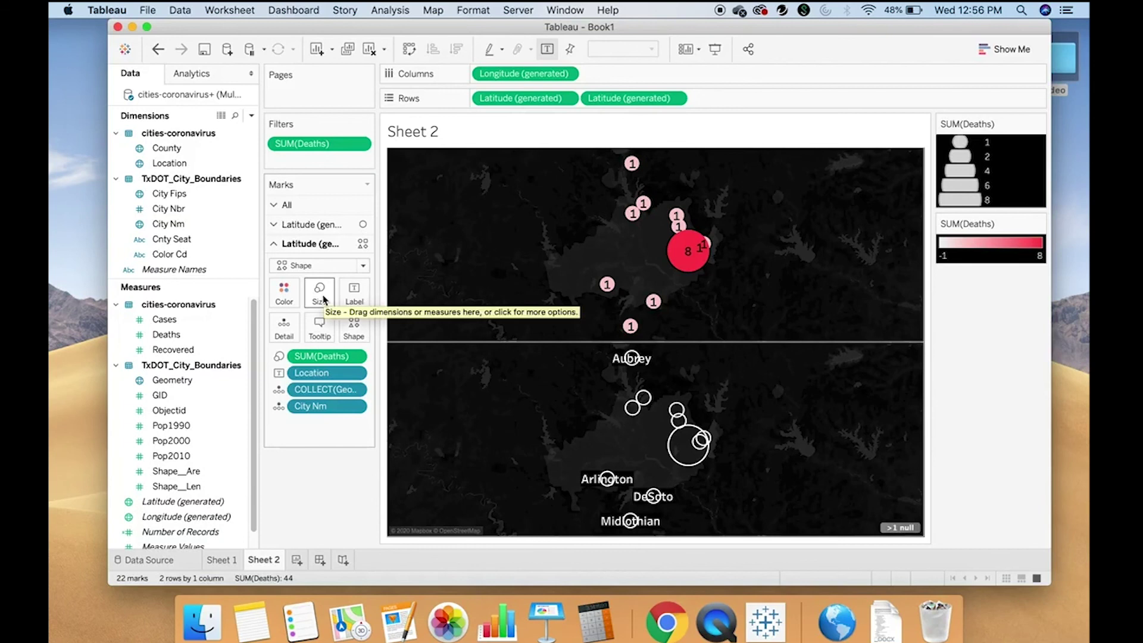
left_click(354, 302)
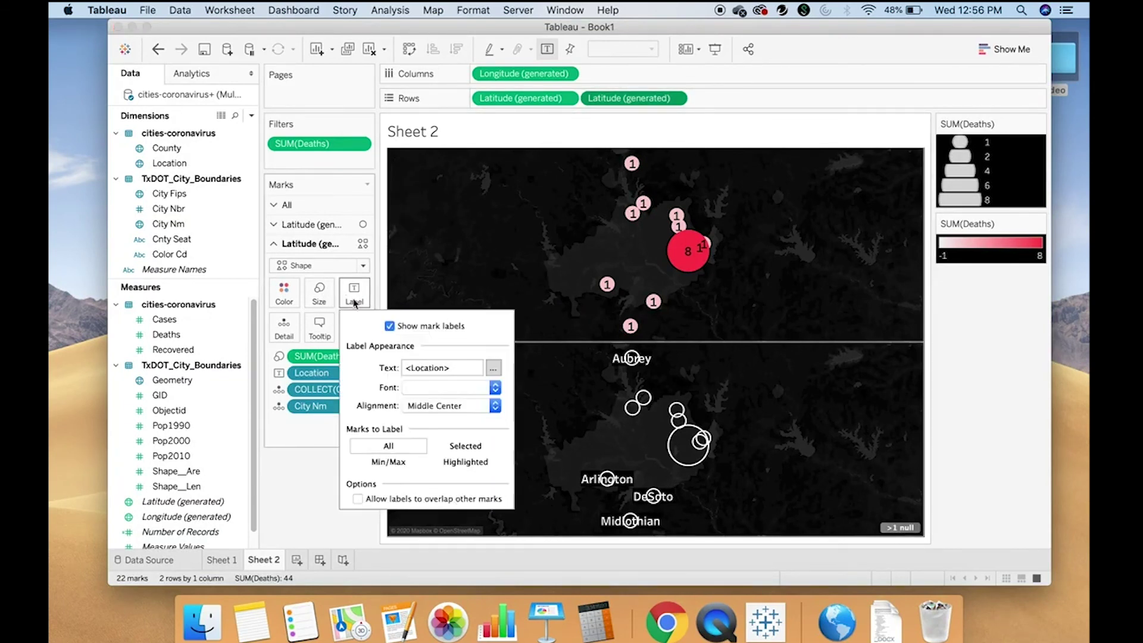
left_click(473, 407)
left_click(458, 445)
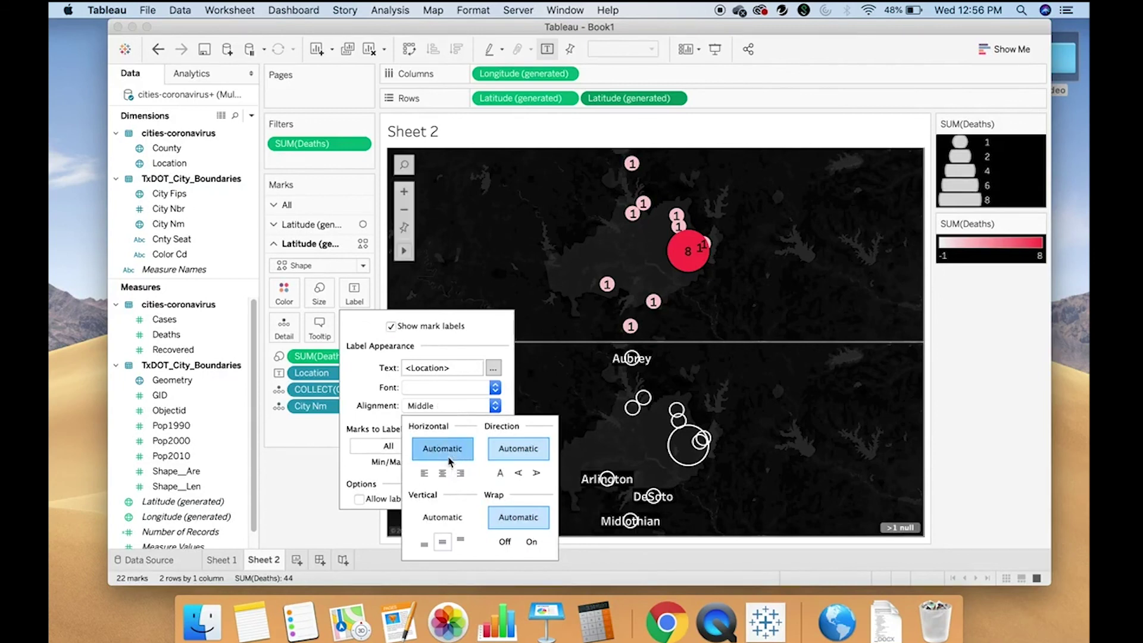
left_click(439, 515)
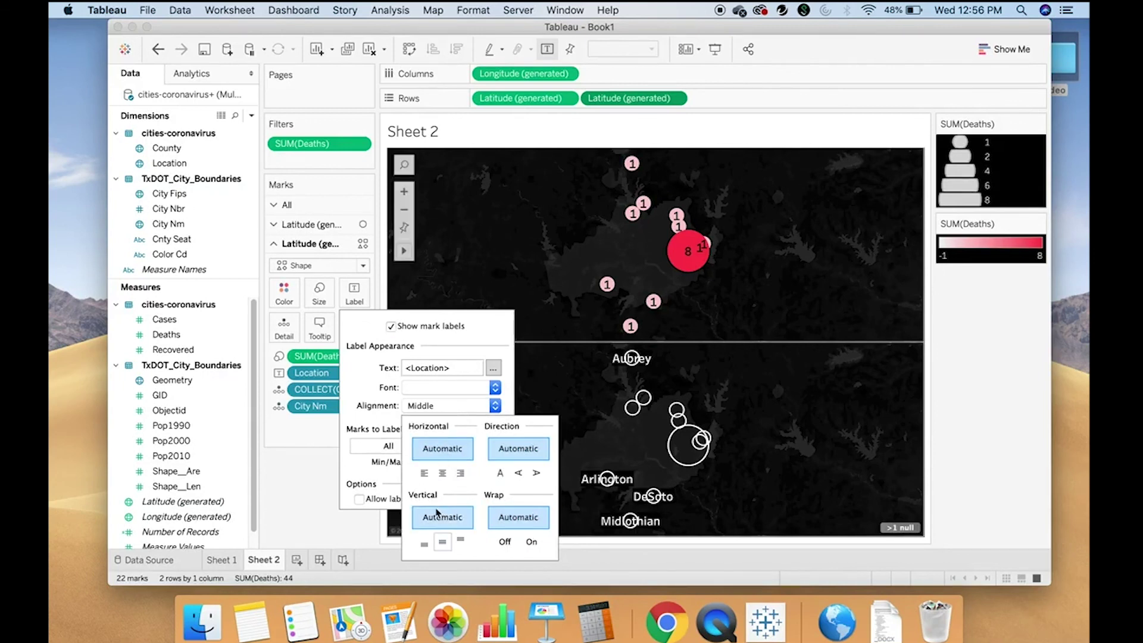
left_click(553, 391)
left_click(675, 98)
left_click(692, 132)
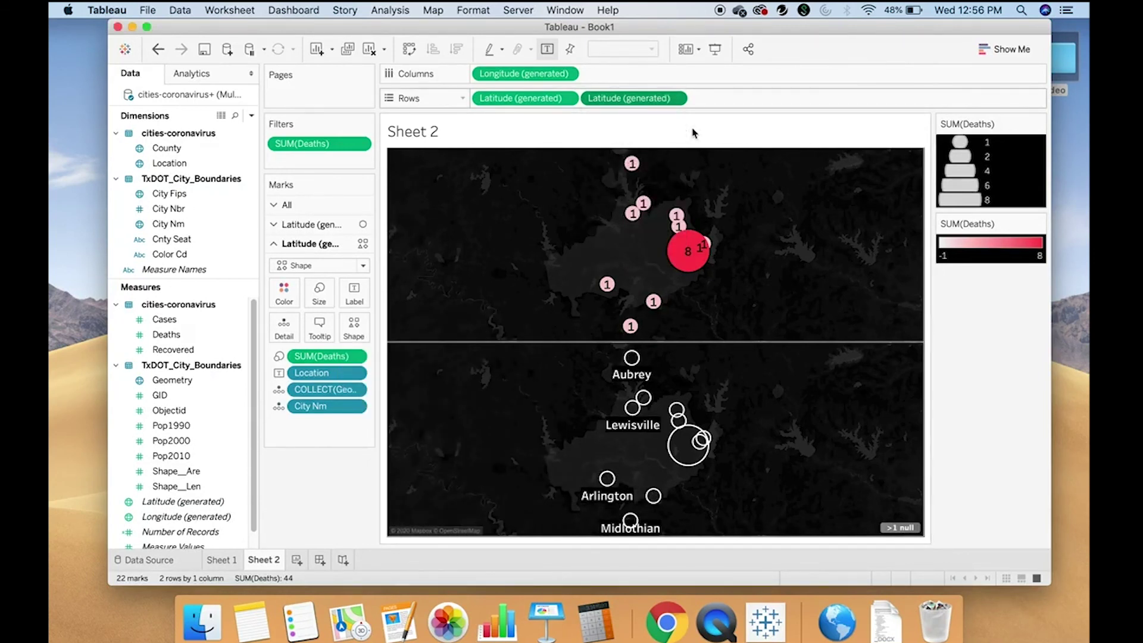
left_click(675, 99)
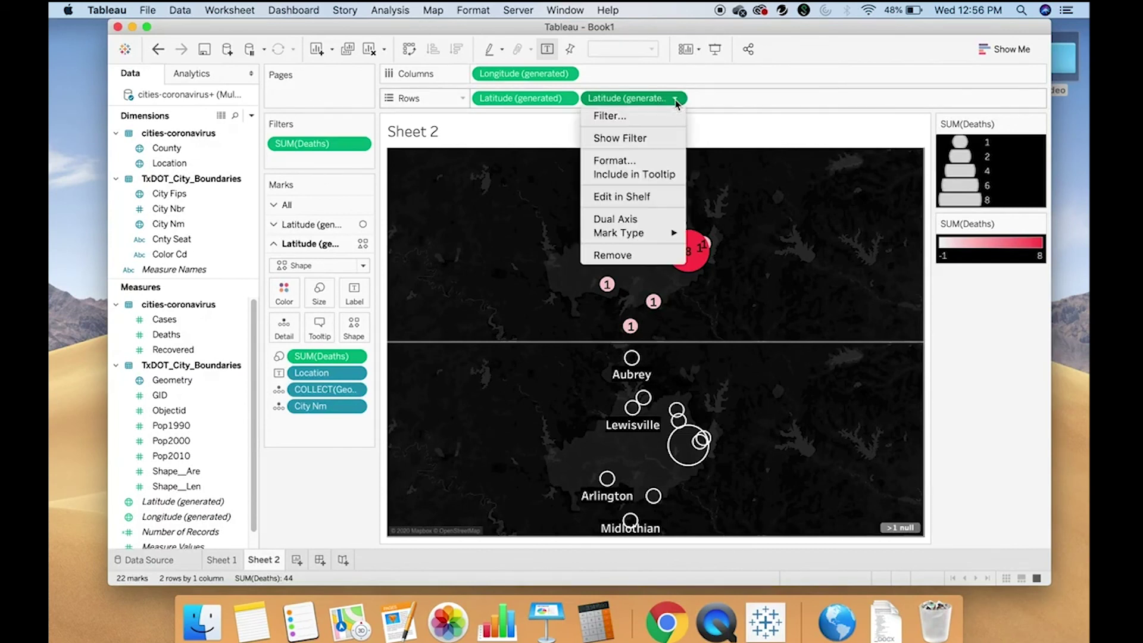
- Make the second Latitude a dual axis and allow city labels to overlap other marks
left_click(634, 221)
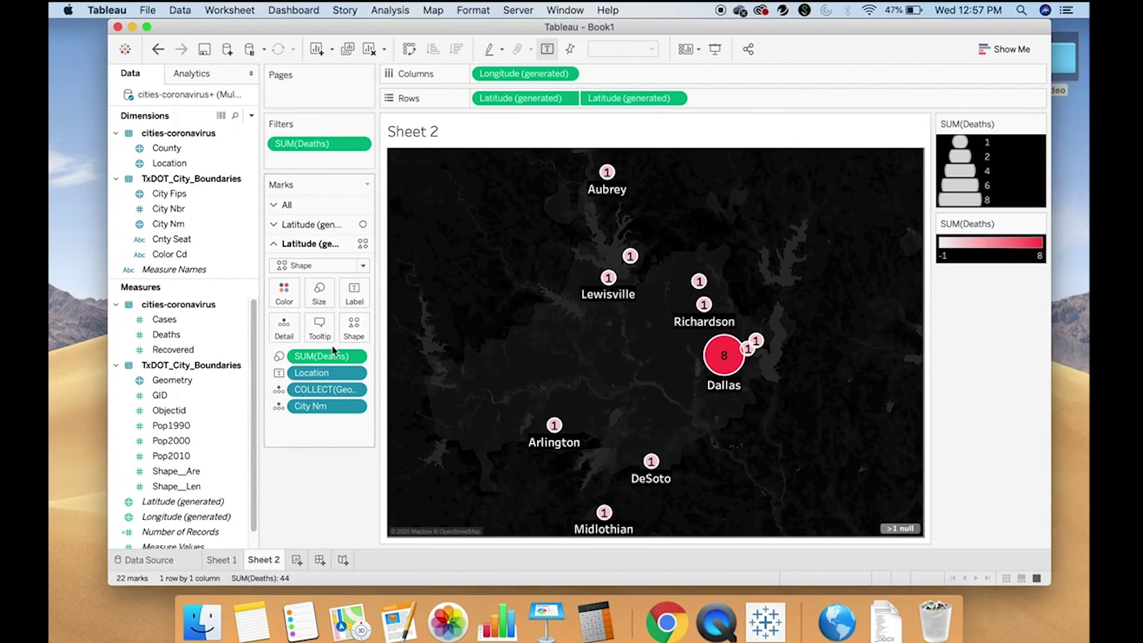
left_click(366, 300)
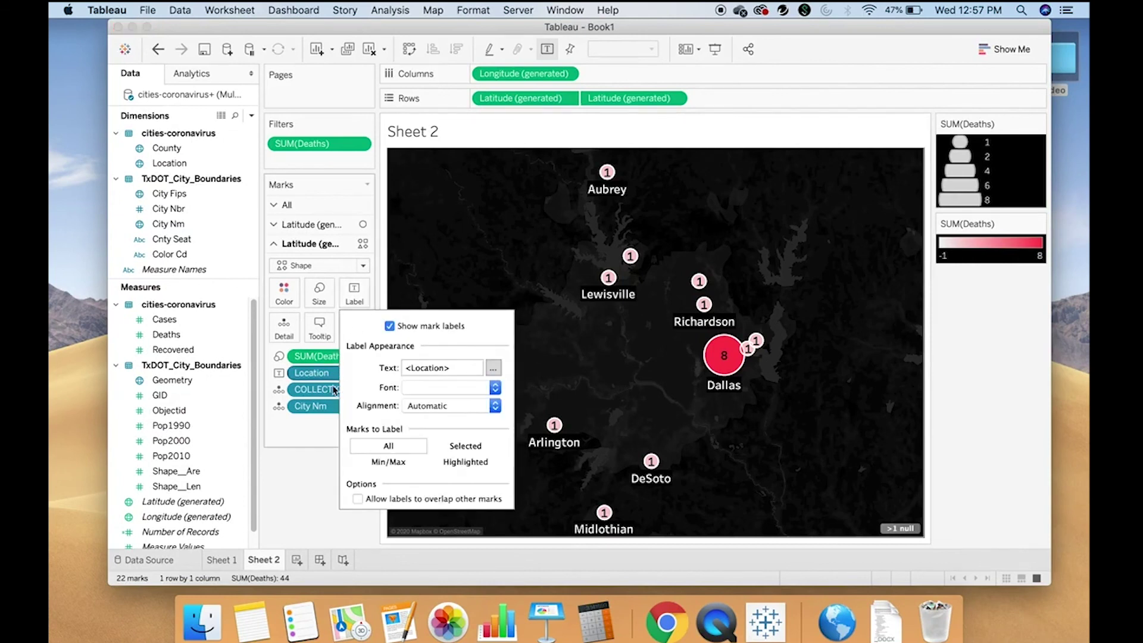
left_click(357, 499)
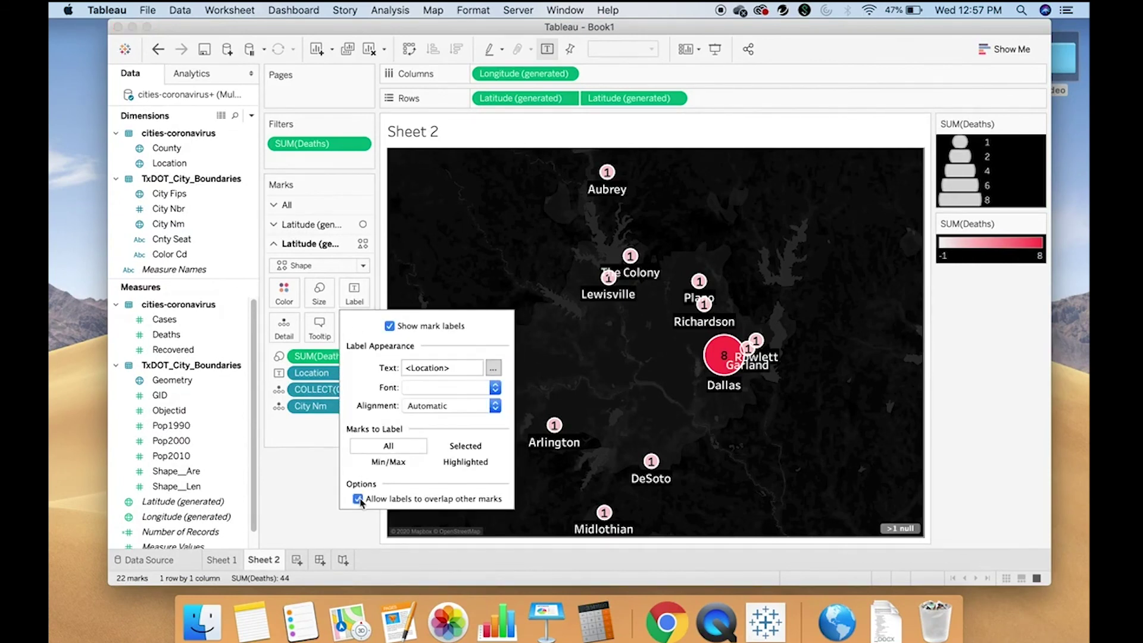
left_click(561, 387)
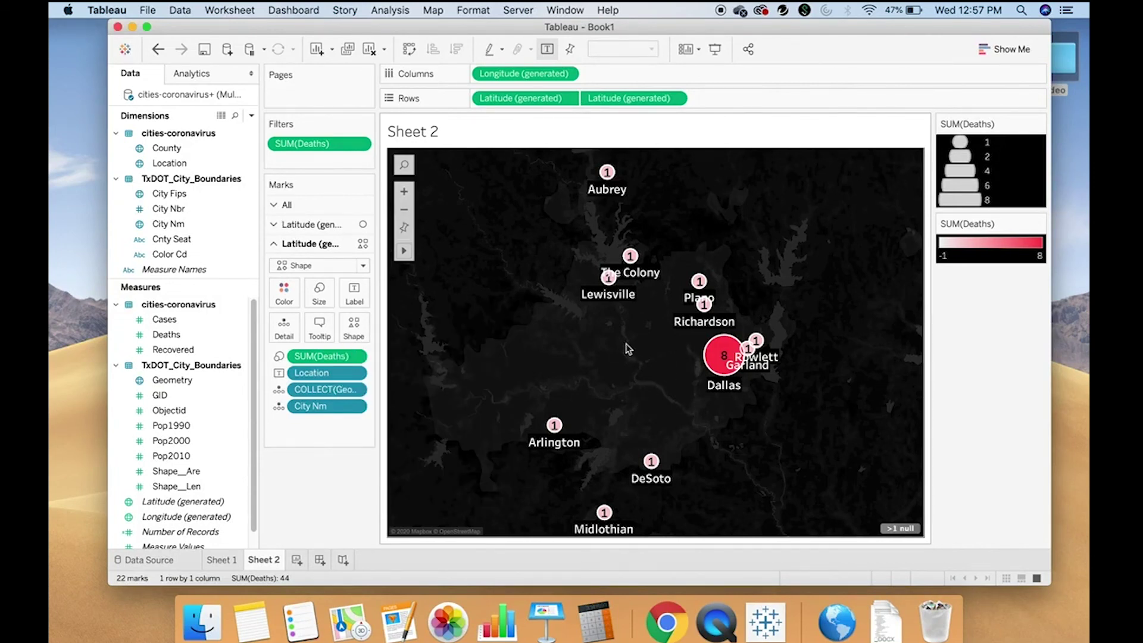
left_click(229, 561)
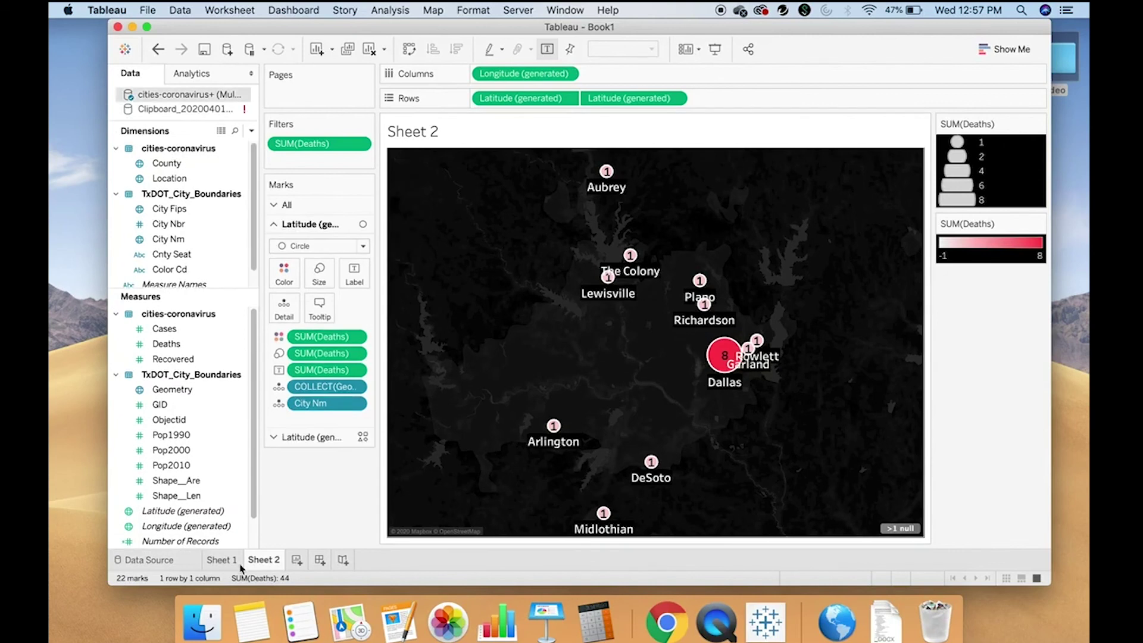
- Rename the Sheet 1 worksheet to 'Cases in DFW'
right_click(232, 565)
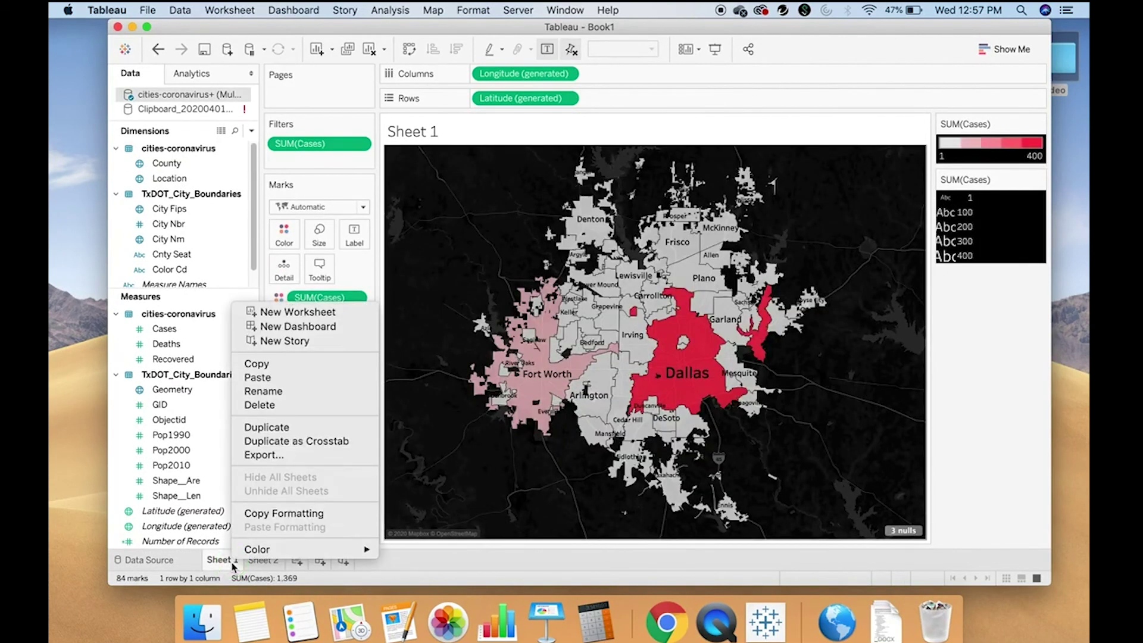
key("Escape")
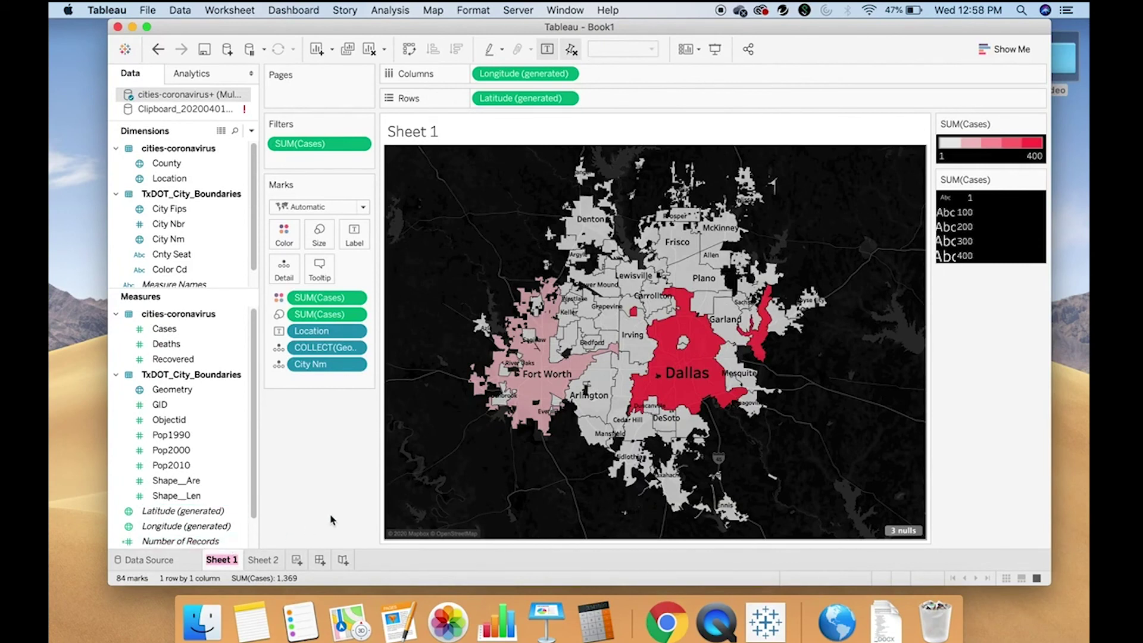
type("C")
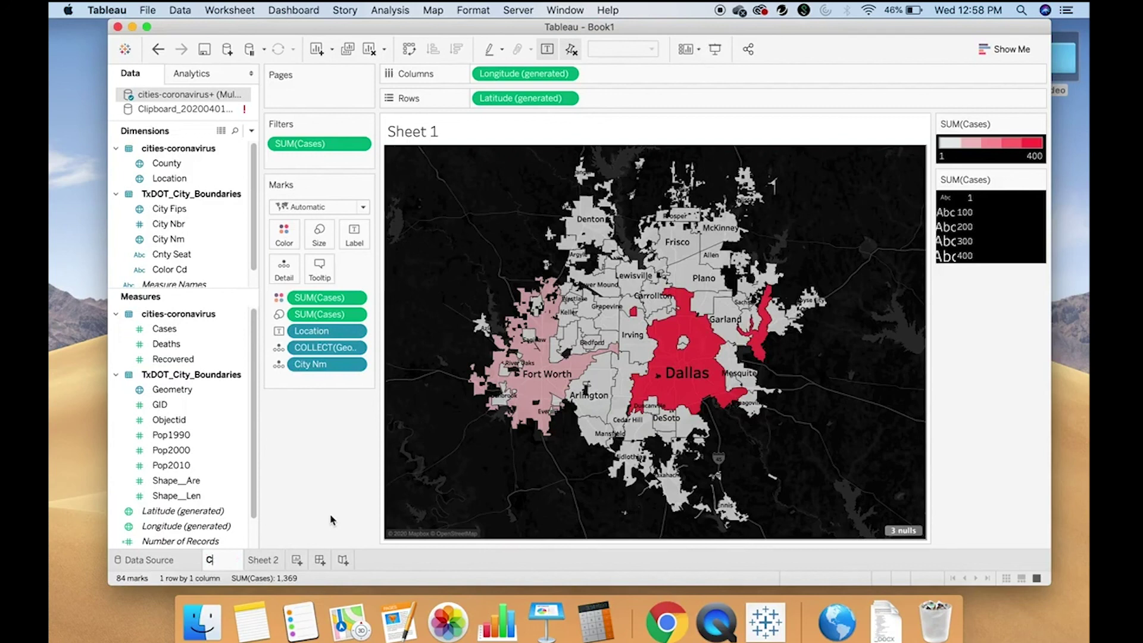
type("ases in DFW")
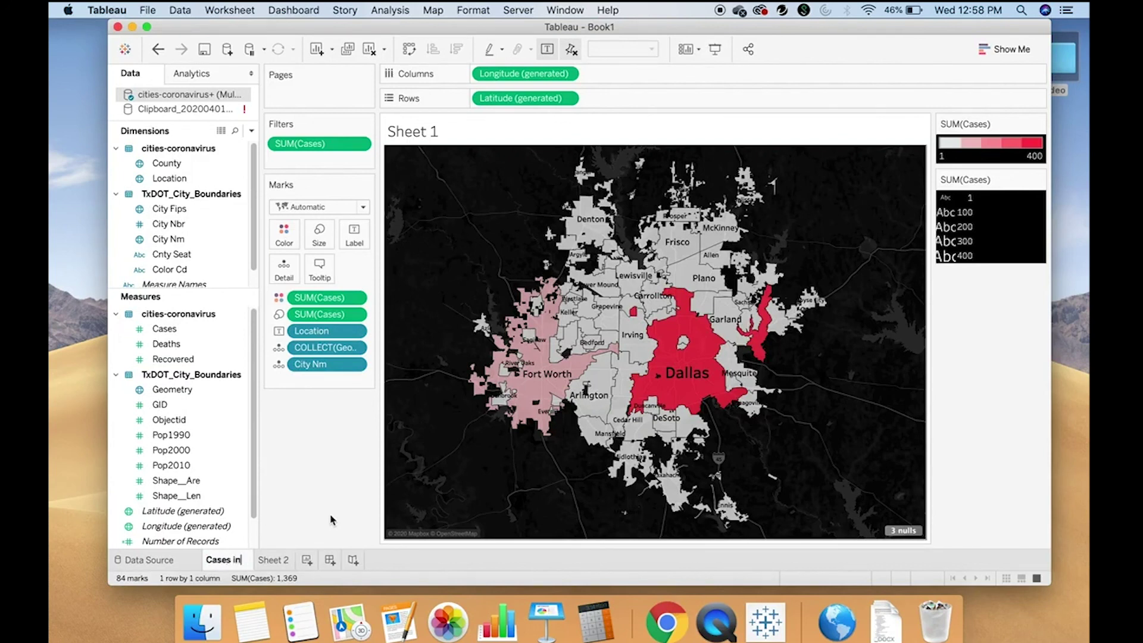
key("Return")
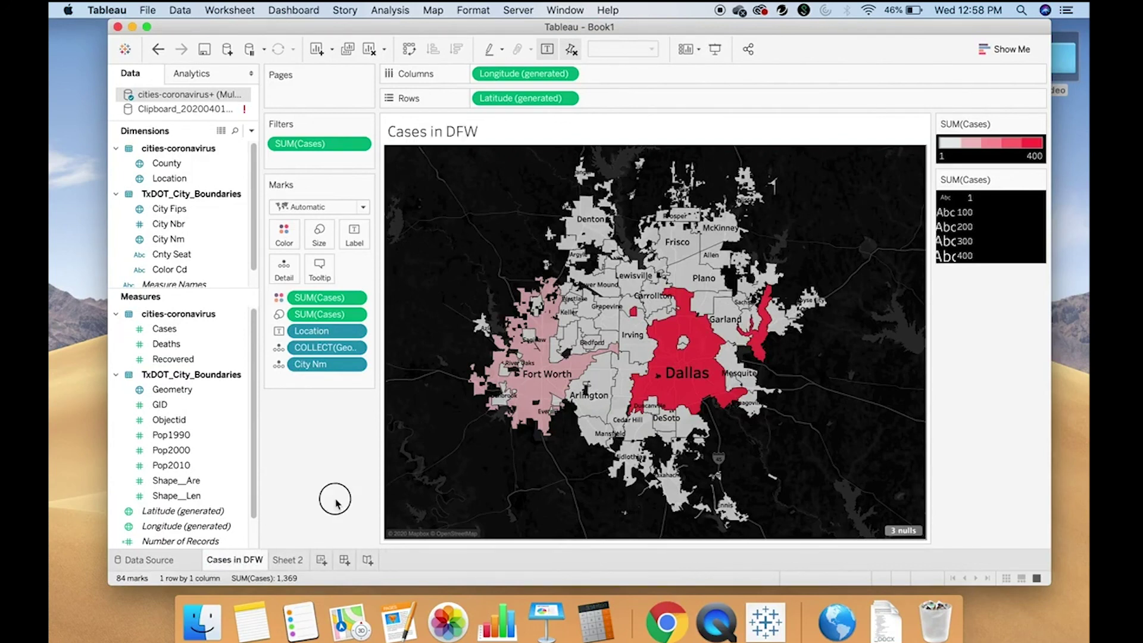
- Rename the Sheet 2 worksheet to 'Deaths in DFW'
left_click(289, 561)
right_click(291, 562)
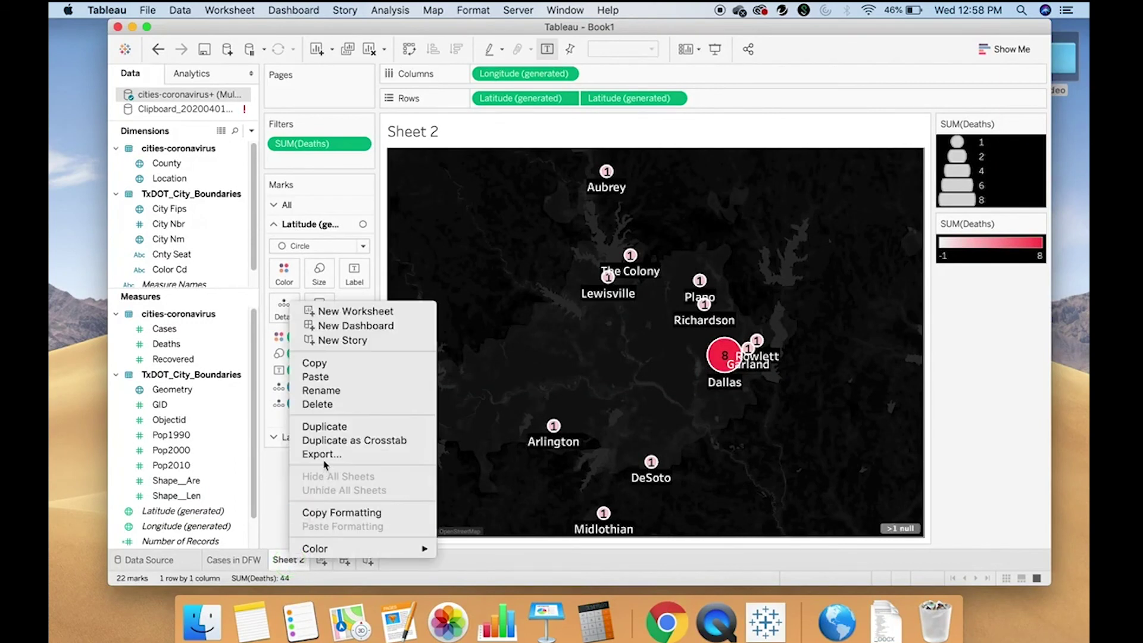
left_click(322, 390)
type("Dra")
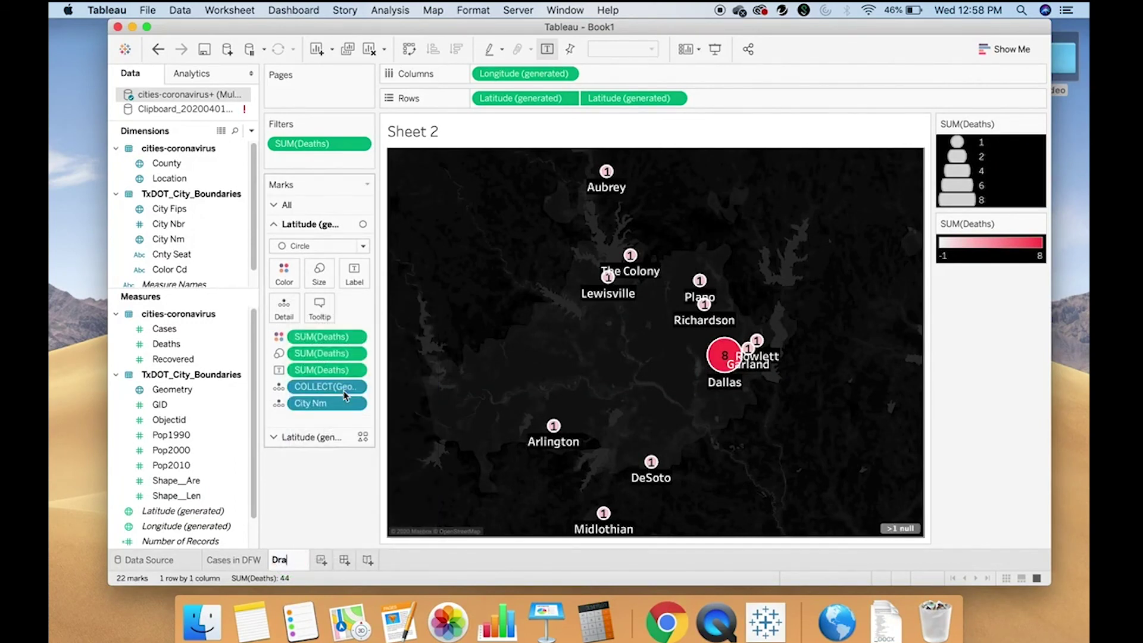
key("BackSpace")
key("BackSpace")
type("eaths in DFW")
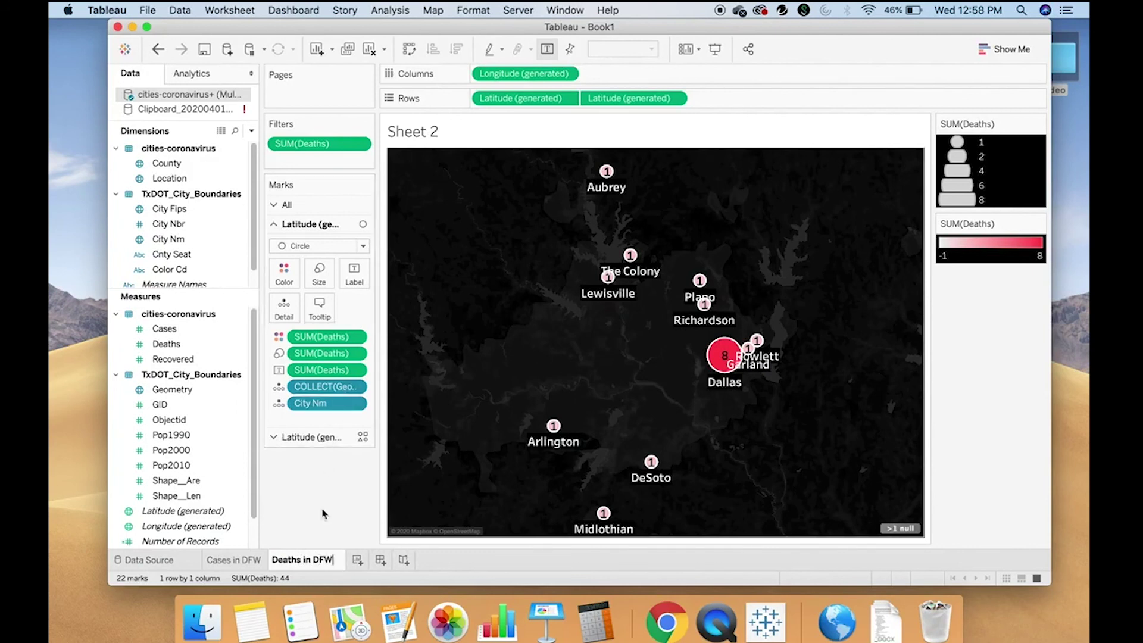
key("Return")
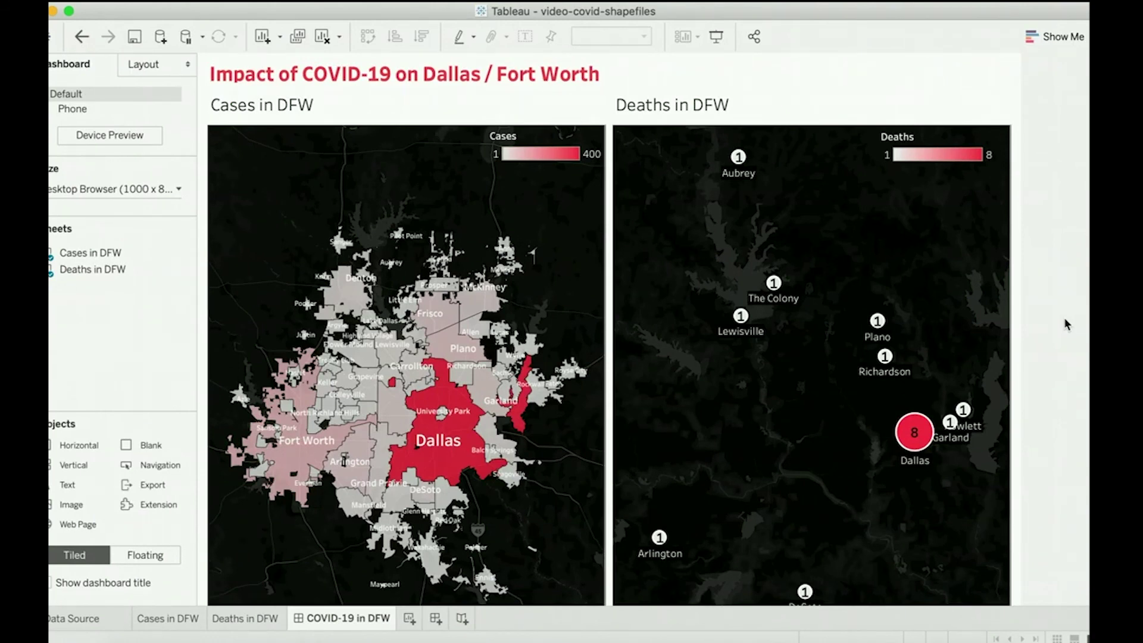
- Select Dallas on the cases map so the deaths map shows only Dallas's 8 deaths
mouse_move(904, 440)
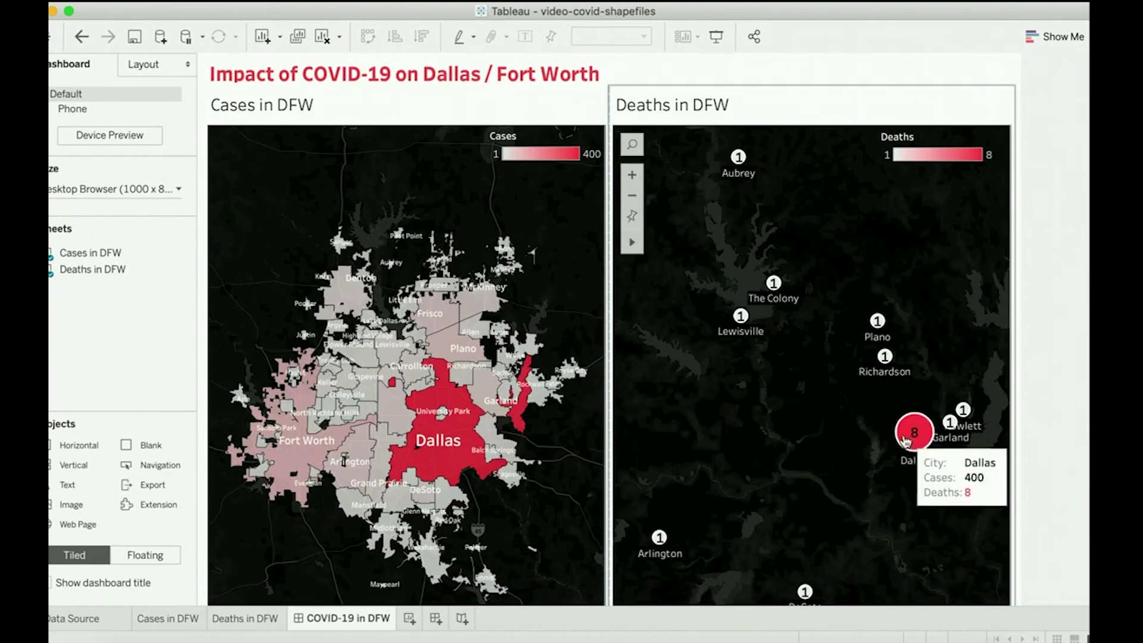
mouse_move(427, 421)
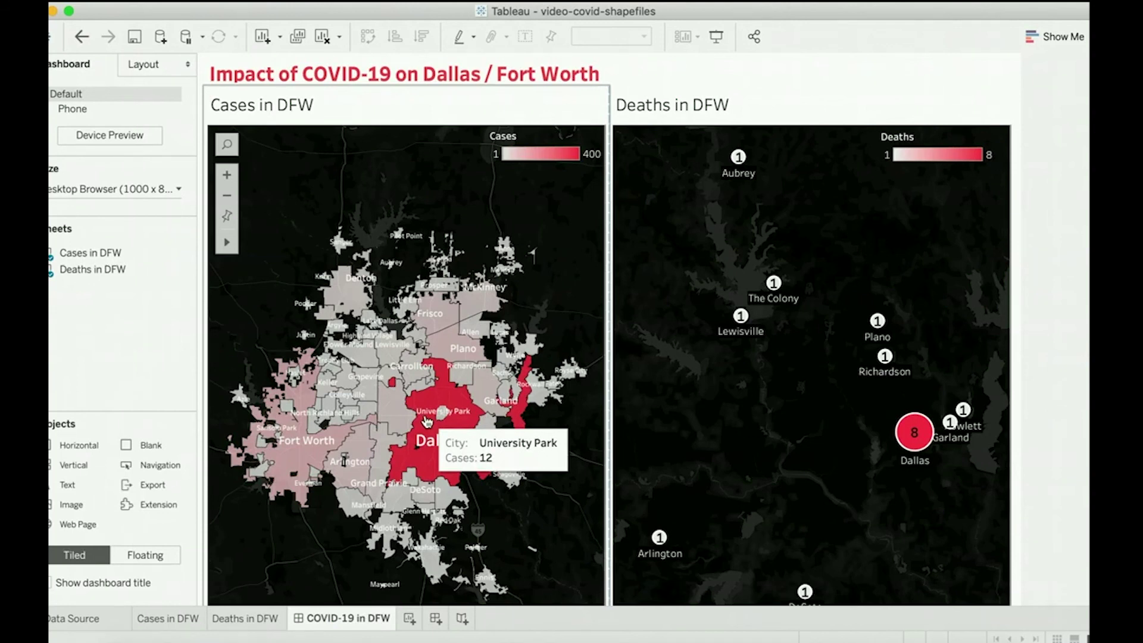
left_click(466, 441)
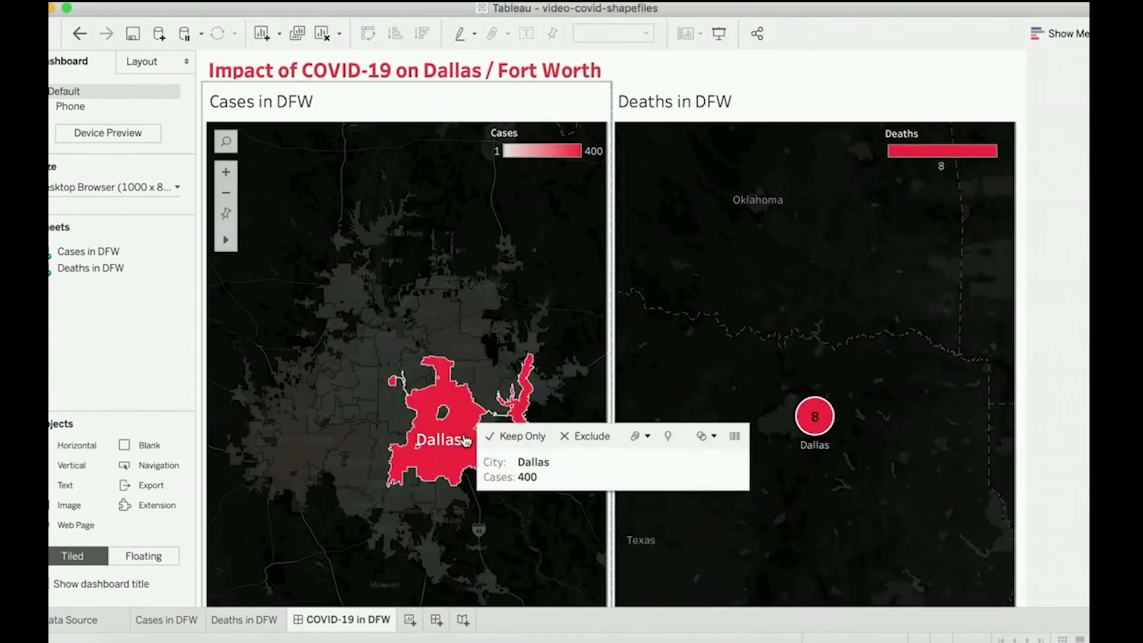